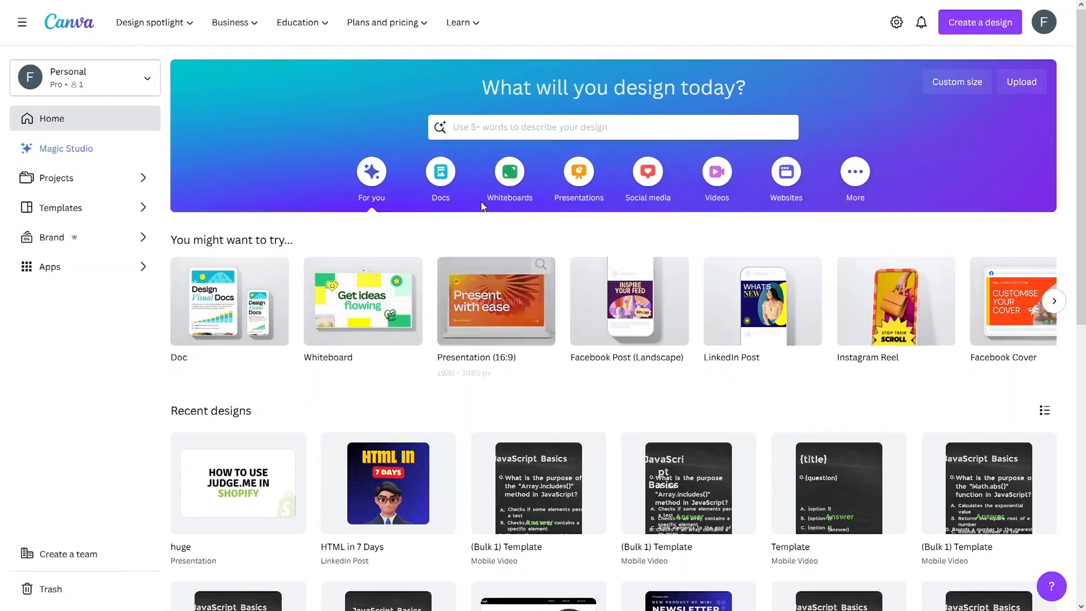
Step: Search the home page for 'mobile first' and open the Presentation (Mobile-First) template gallery
click(488, 126)
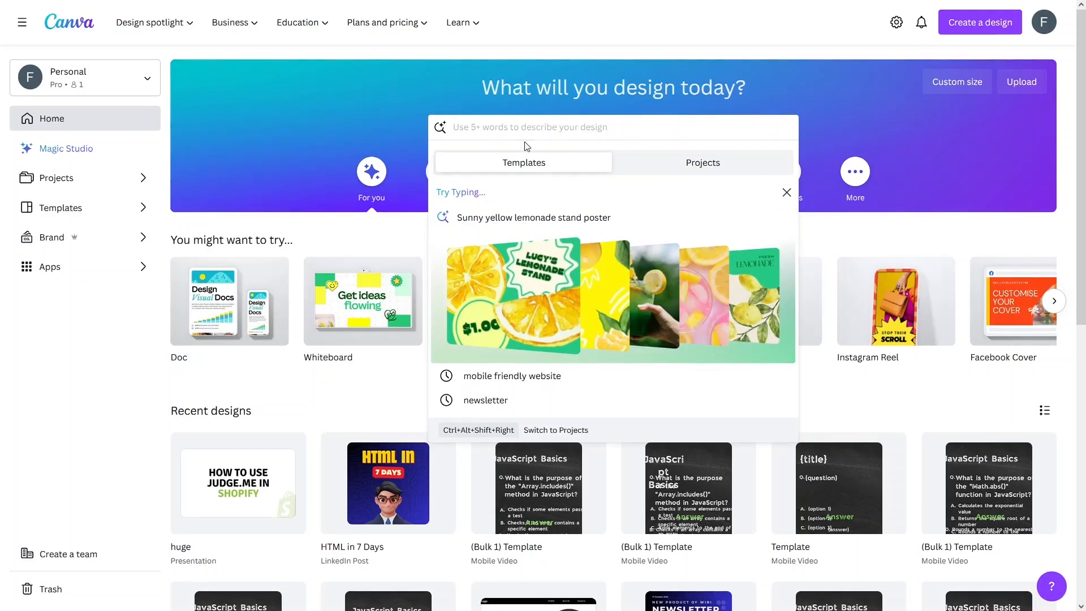
text(mobile first)
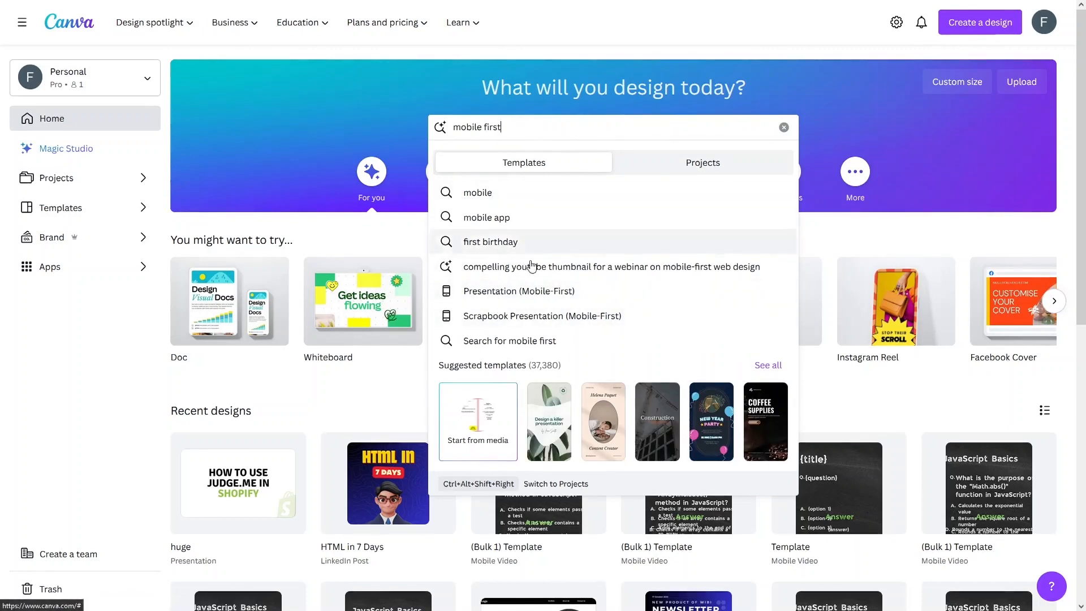
click(534, 293)
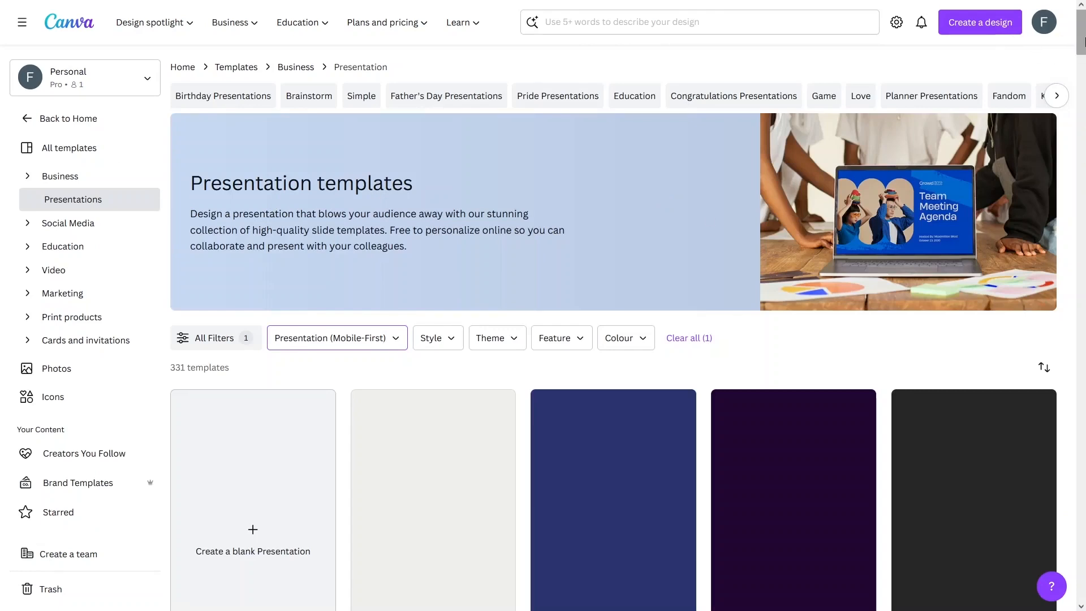
Step: Find the Beige Minimal Portfolio Mobile Presentation template and start customising it
mouse_move(1083, 42)
mouse_down()
mouse_move(1083, 82)
mouse_move(1083, 51)
mouse_up()
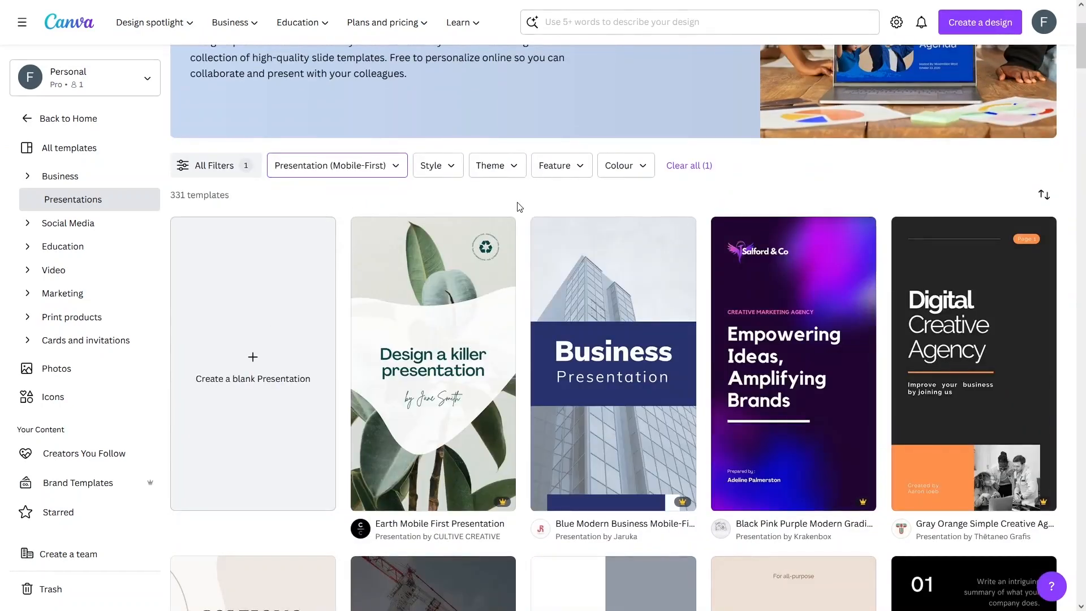
scroll(519, 206, down, 6)
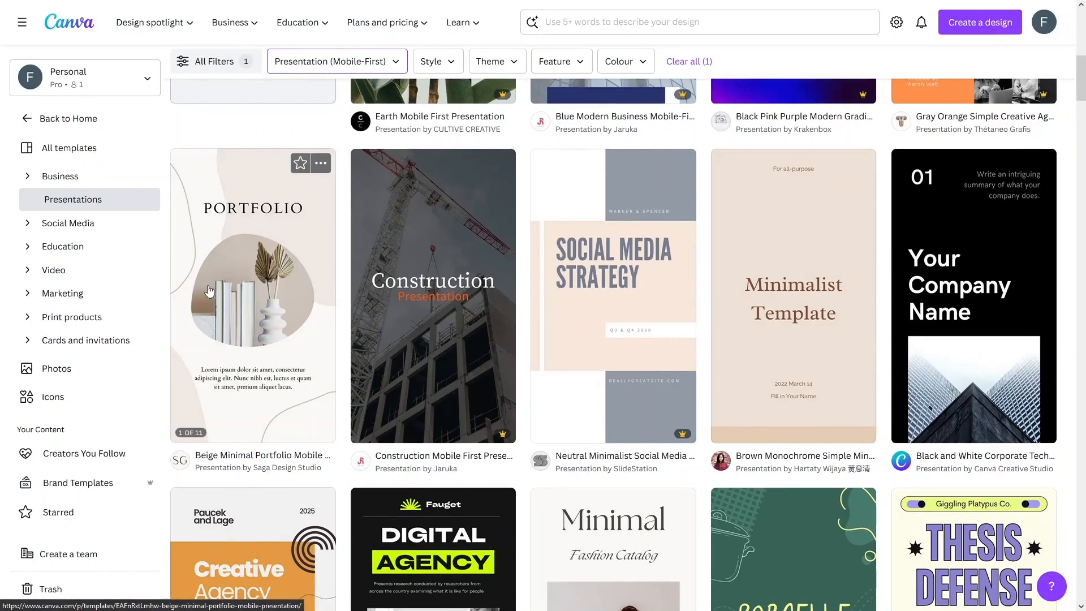
click(225, 289)
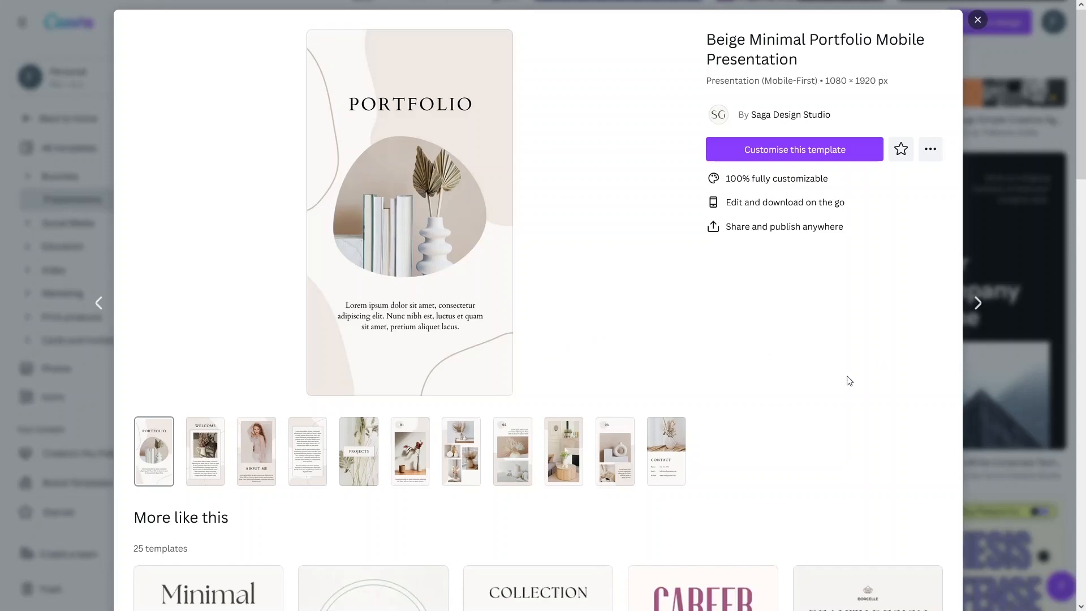
click(765, 152)
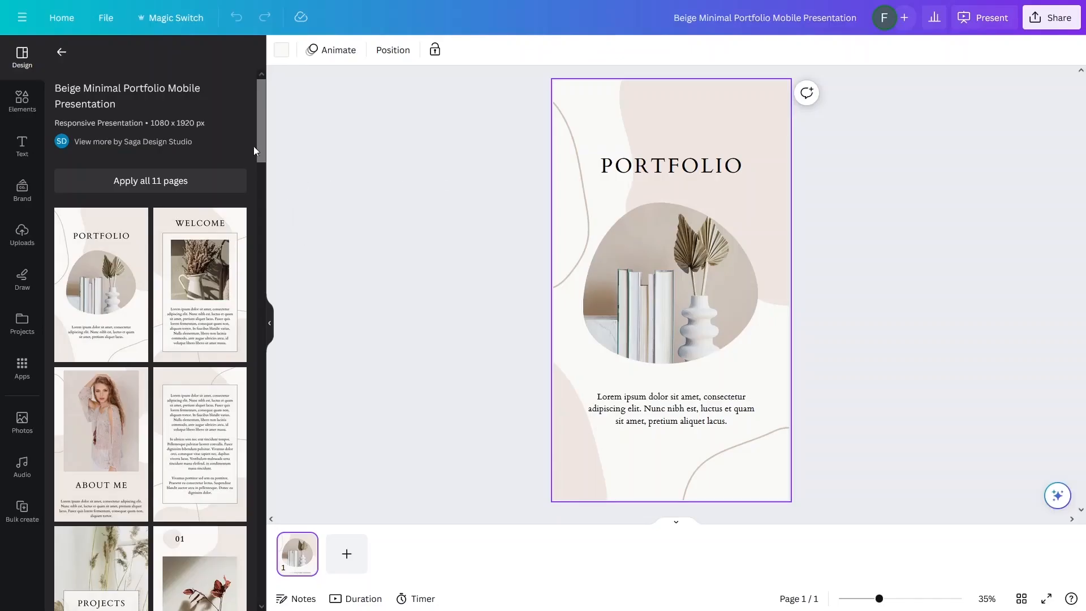
Step: Apply all 11 template pages, then view the WELCOME, ABOUT ME and text-only pages
click(214, 180)
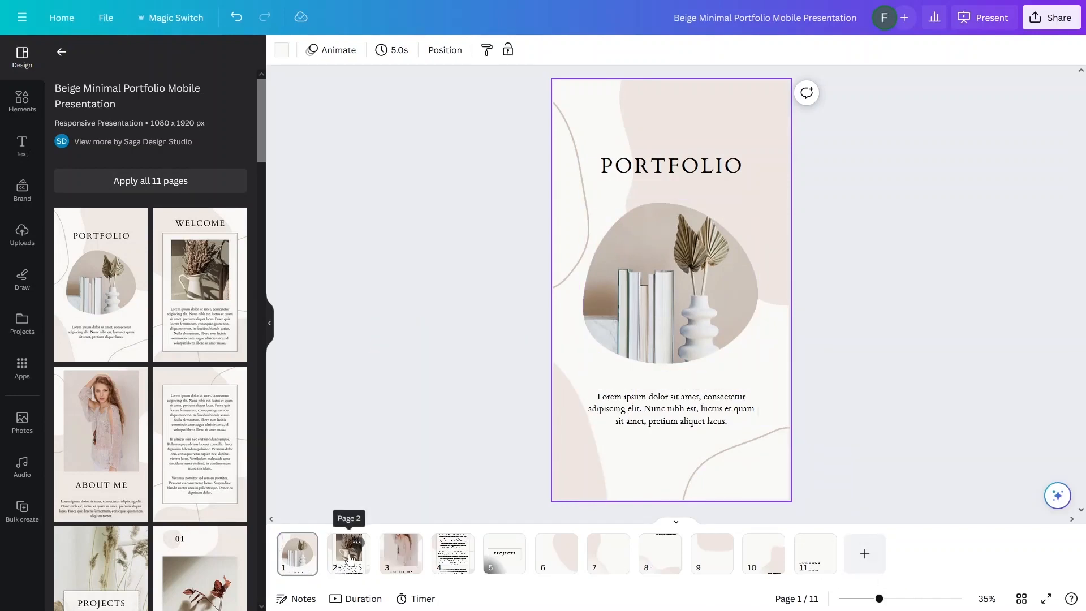
click(292, 554)
key(Right)
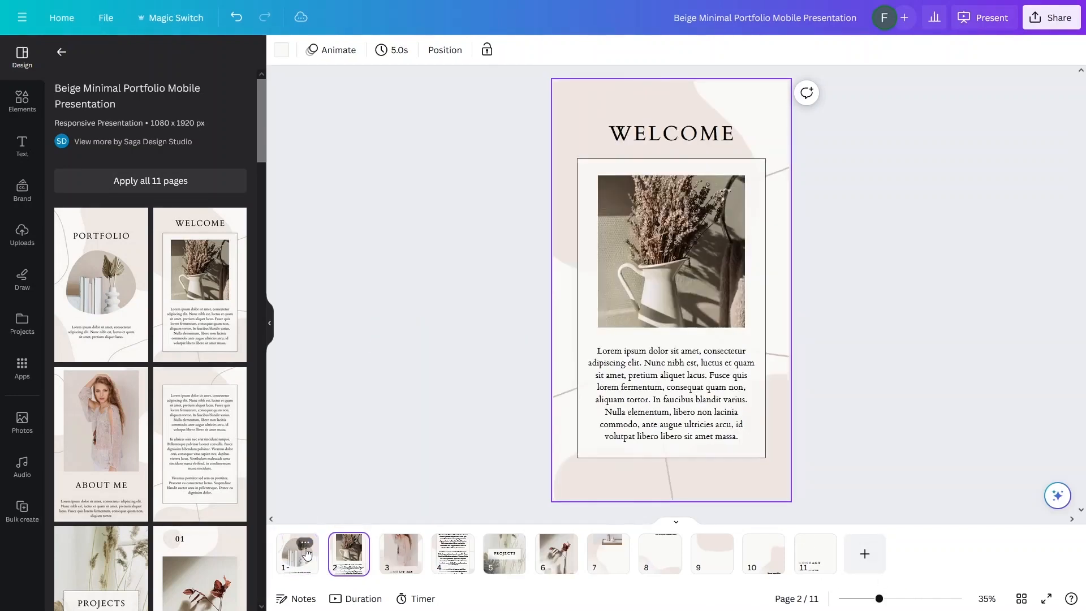
key(Right)
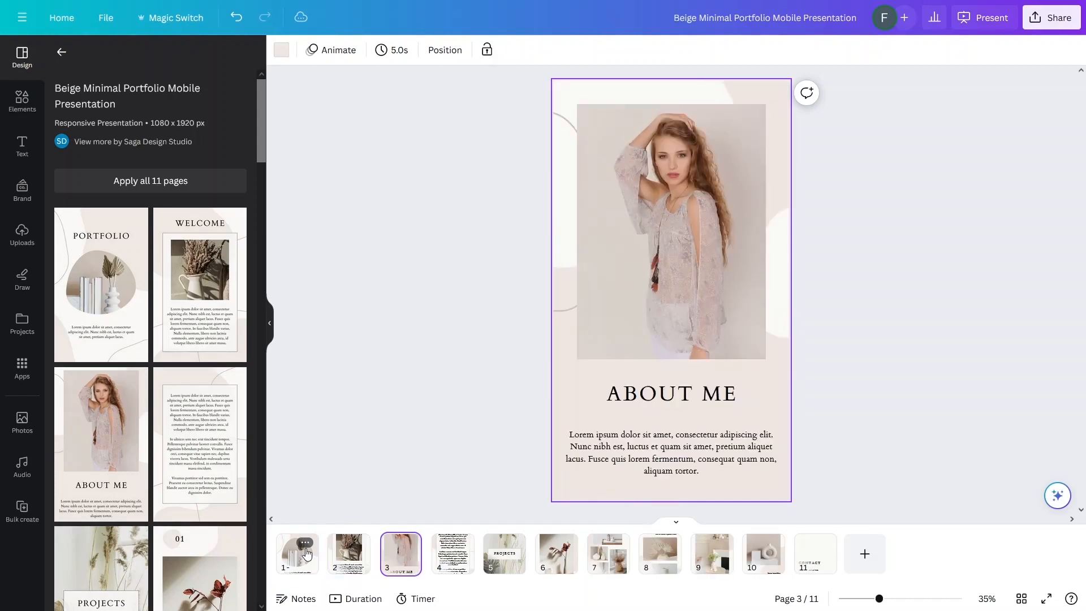
key(Right)
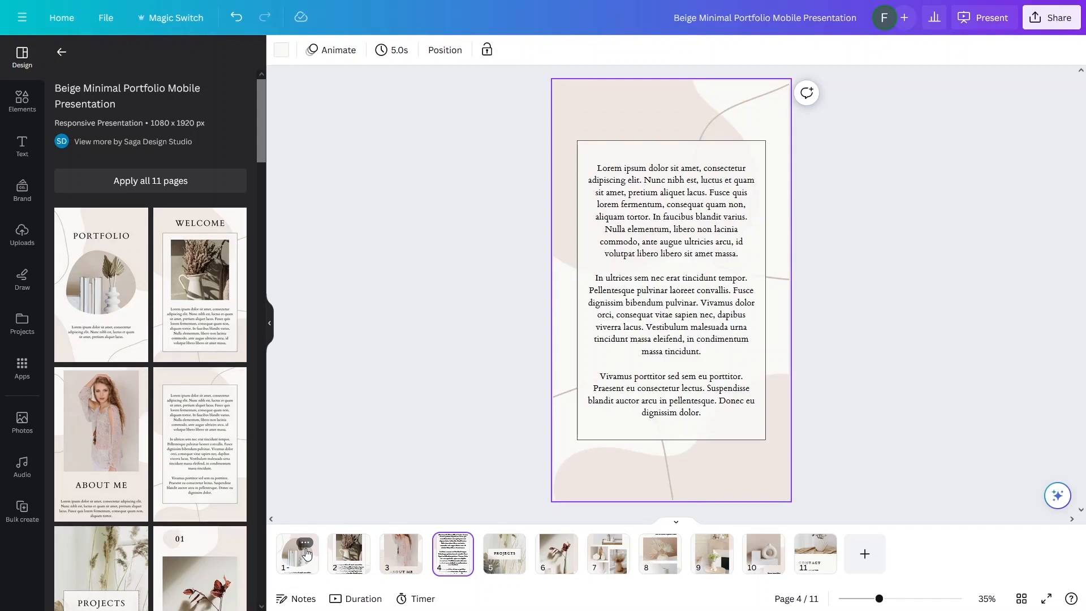
Step: Browse PROJECTS through page 8, then return to the text-only page 4
key(Right)
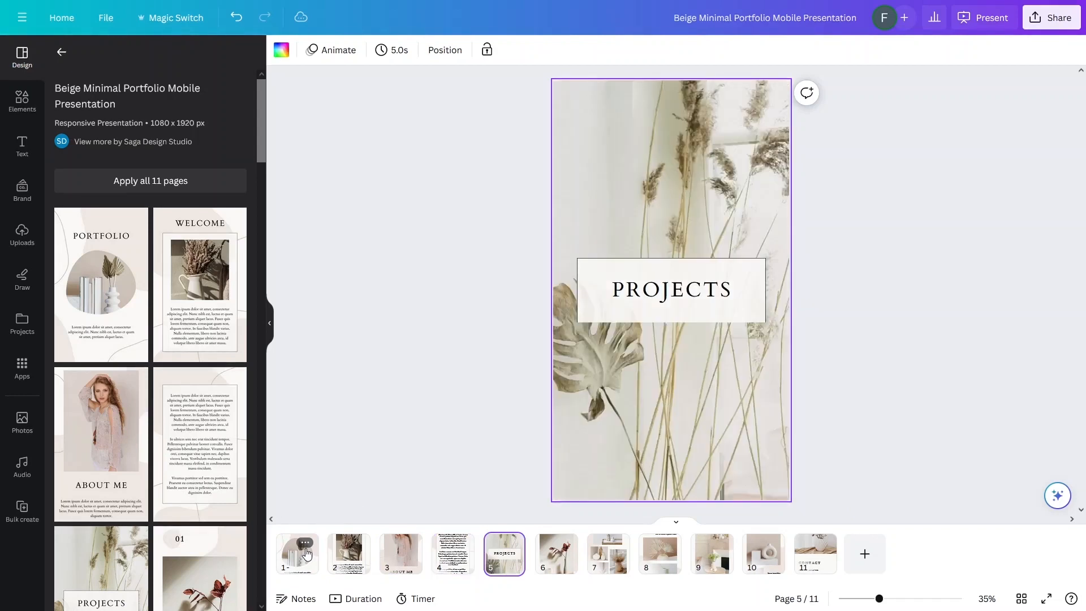
key(Right)
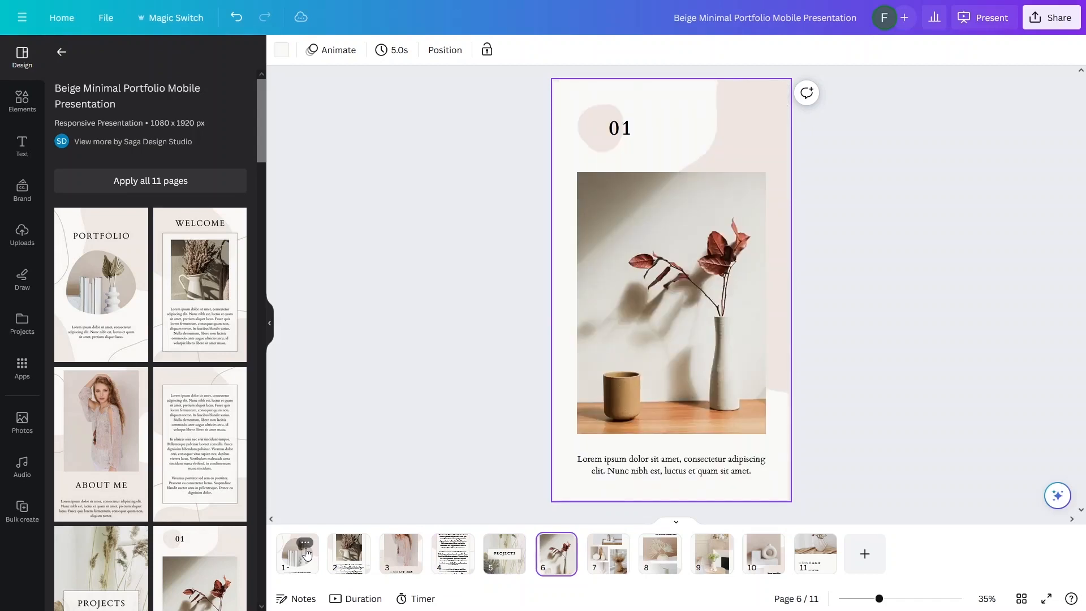
key(Right)
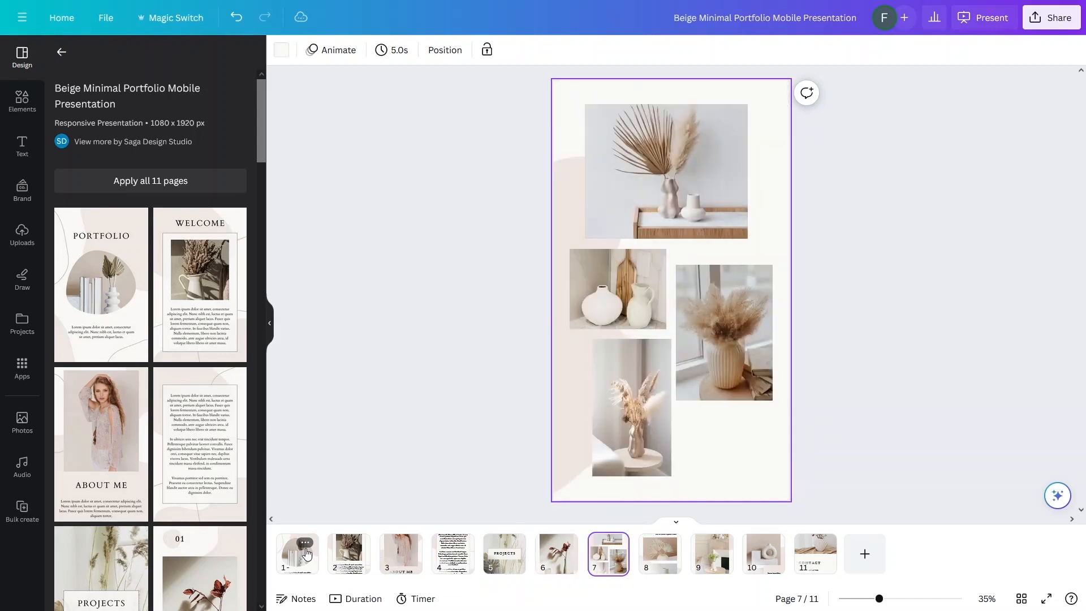
key(Right)
key(Right)
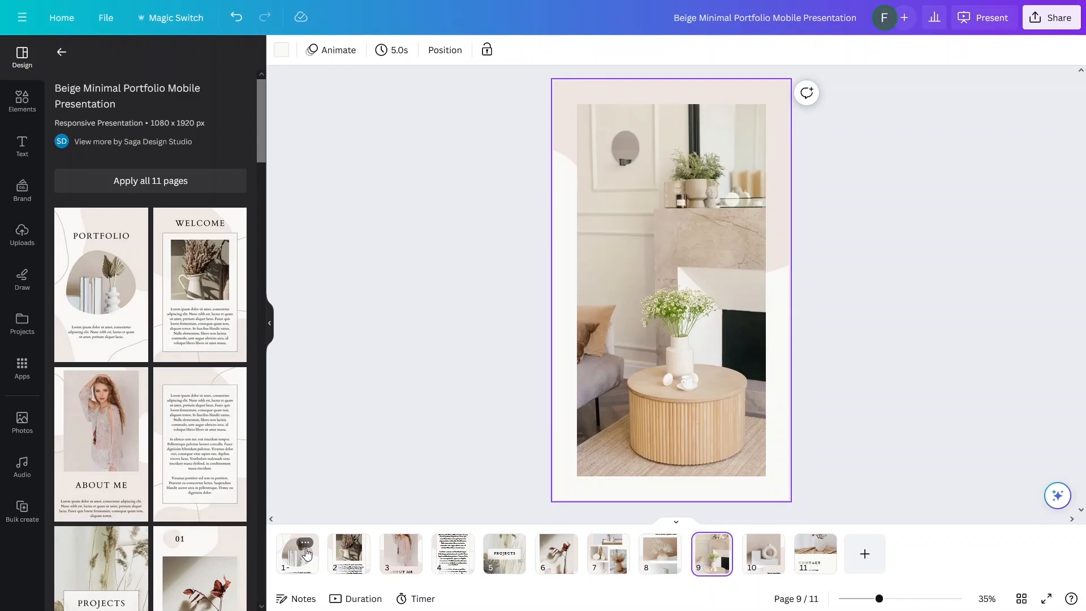
key(Left)
key(Left)
key(Left)
key(Left)
key(Left)
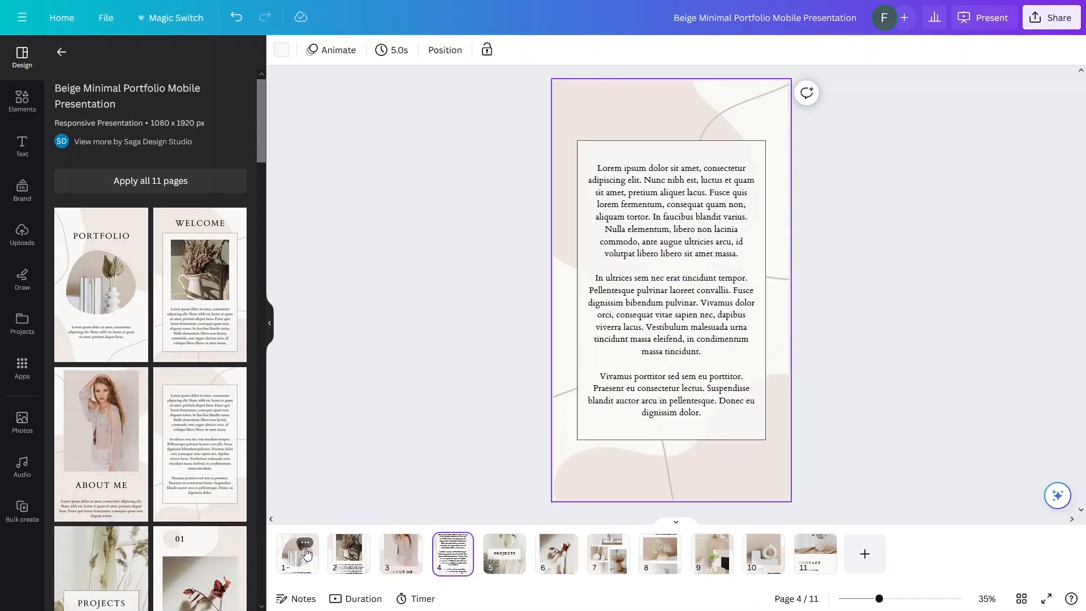
key(Left)
key(Left)
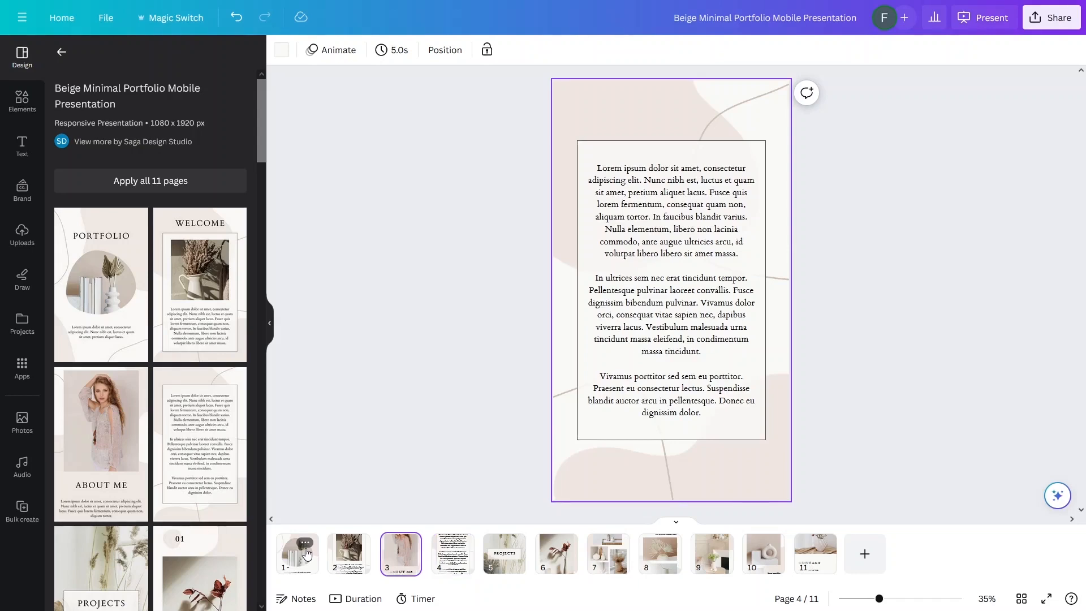
key(Right)
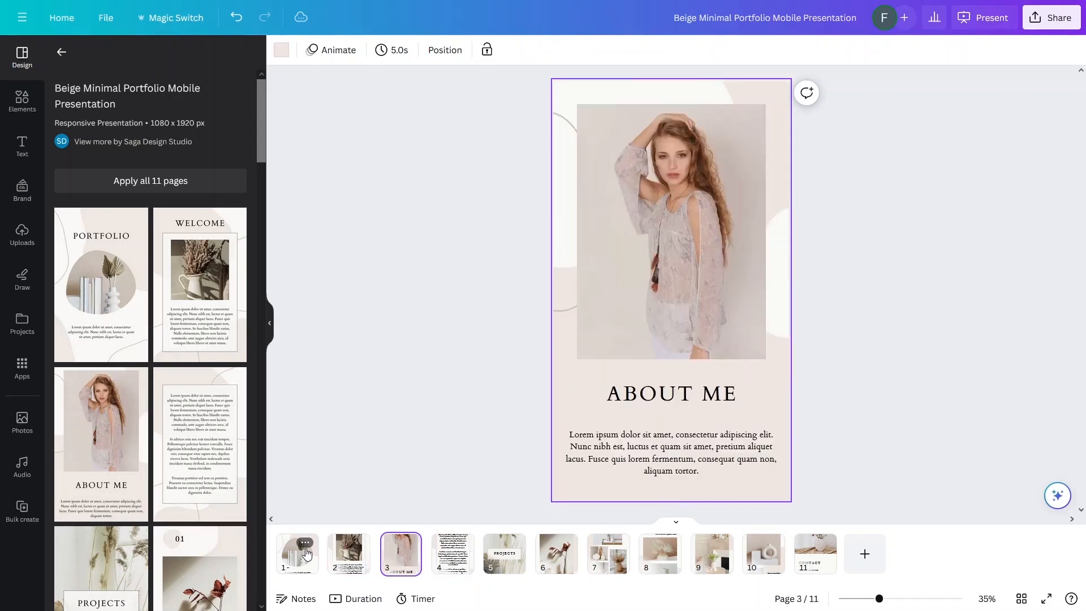
key(Right)
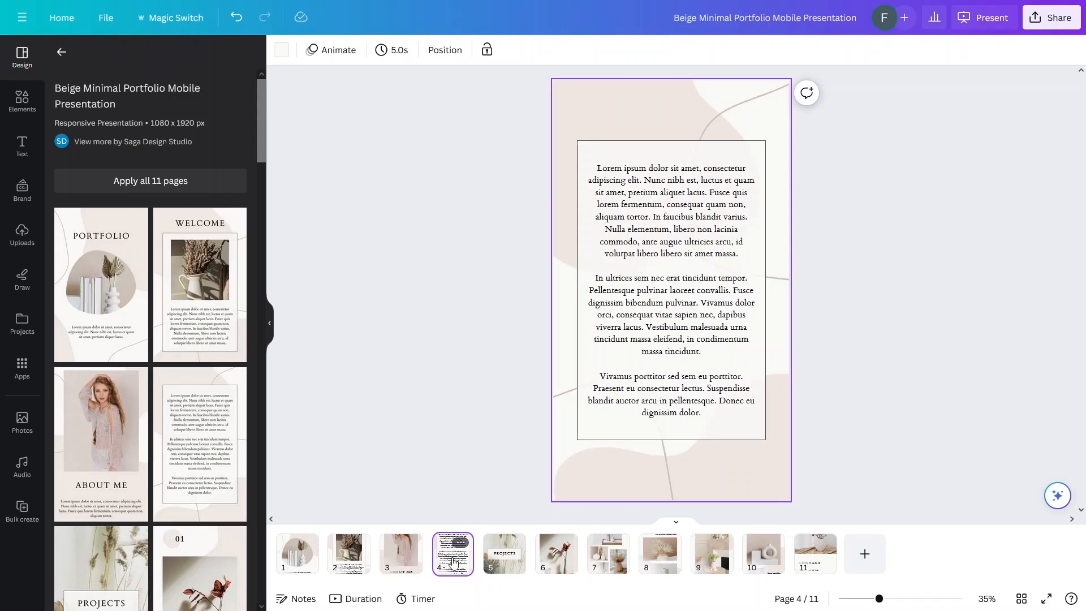
Step: Delete the text-only and PROJECTS pages, leaving five pages, and return to the cover
key(Delete)
click(456, 562)
key(Delete)
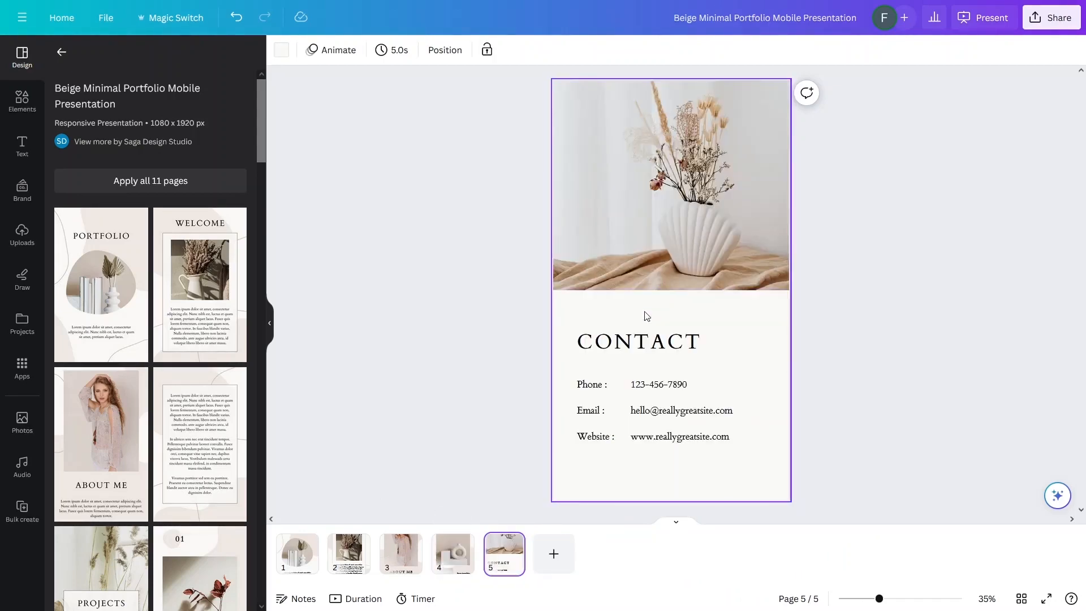
click(451, 560)
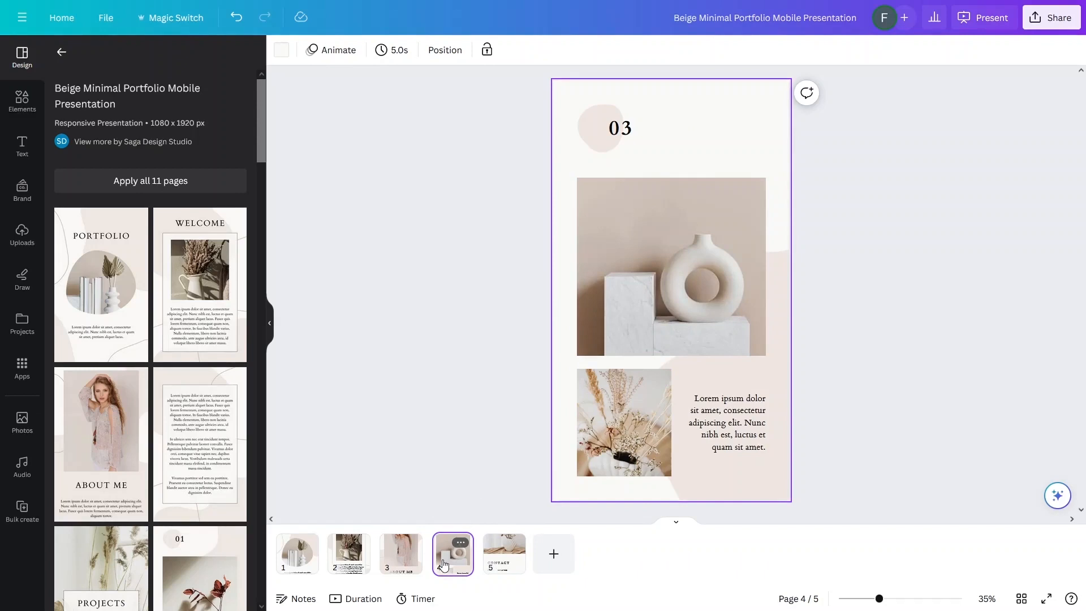
click(296, 553)
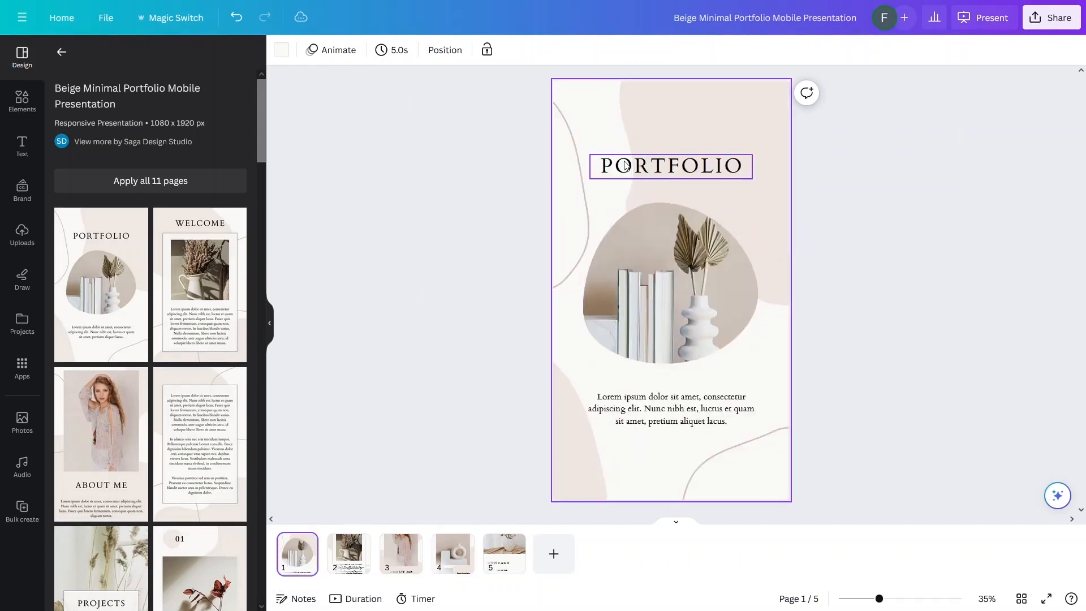
Step: Replace the PORTFOLIO cover heading with the portfolio owner's name
double_click(625, 165)
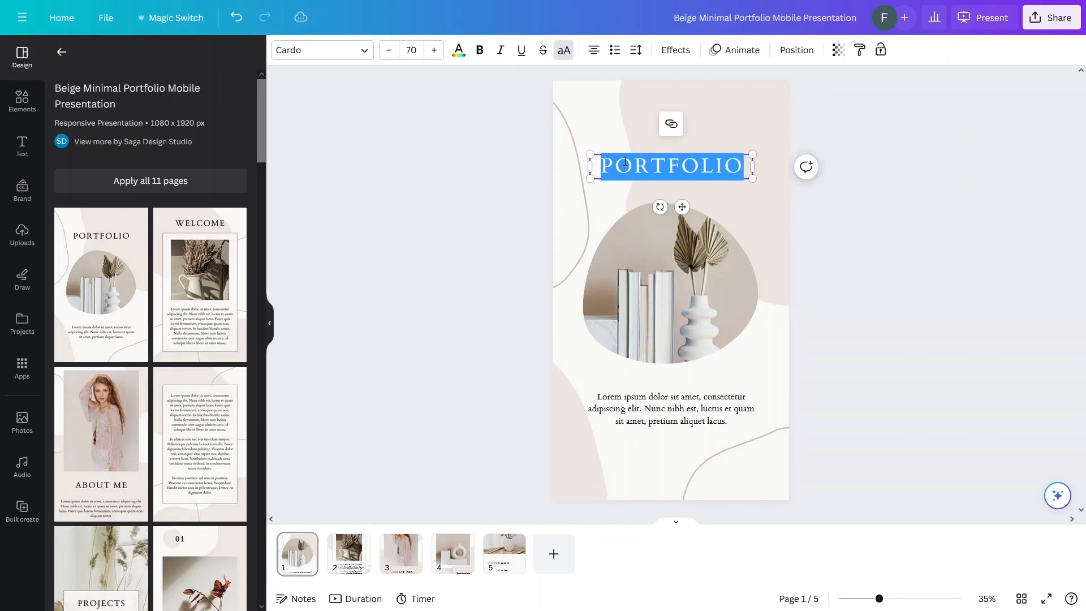
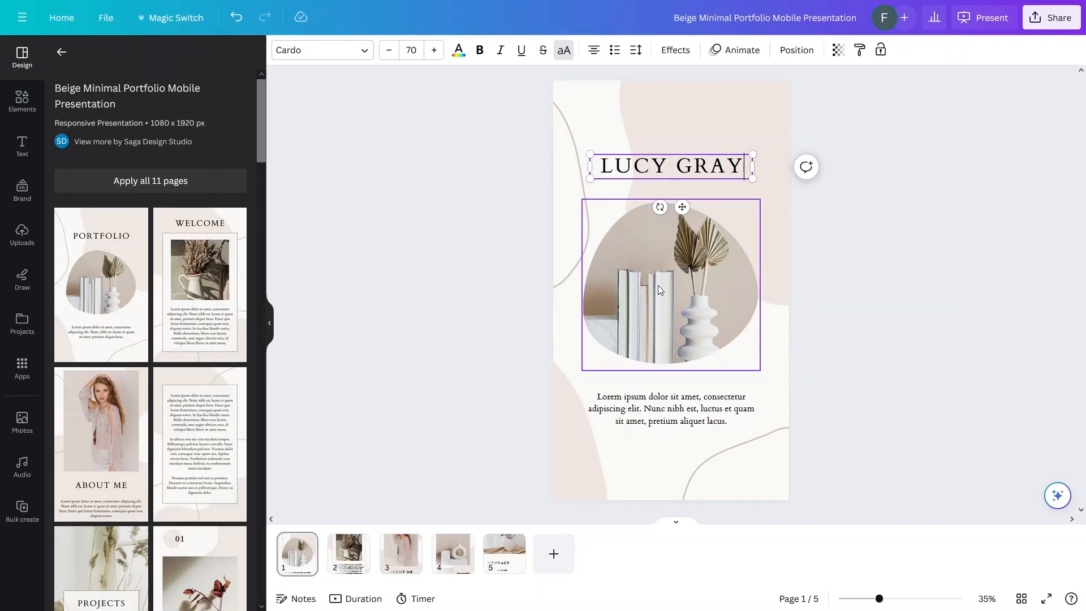
click(471, 252)
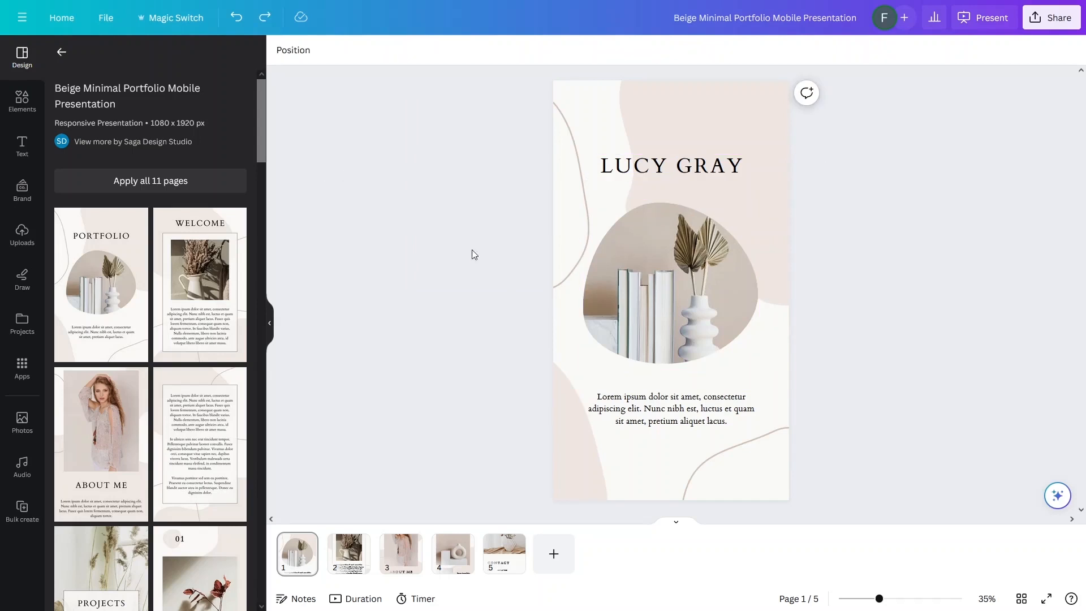
Step: Search photos for 'artist' and drop the black-and-white painter photo into the cover's circular frame
click(17, 423)
click(103, 59)
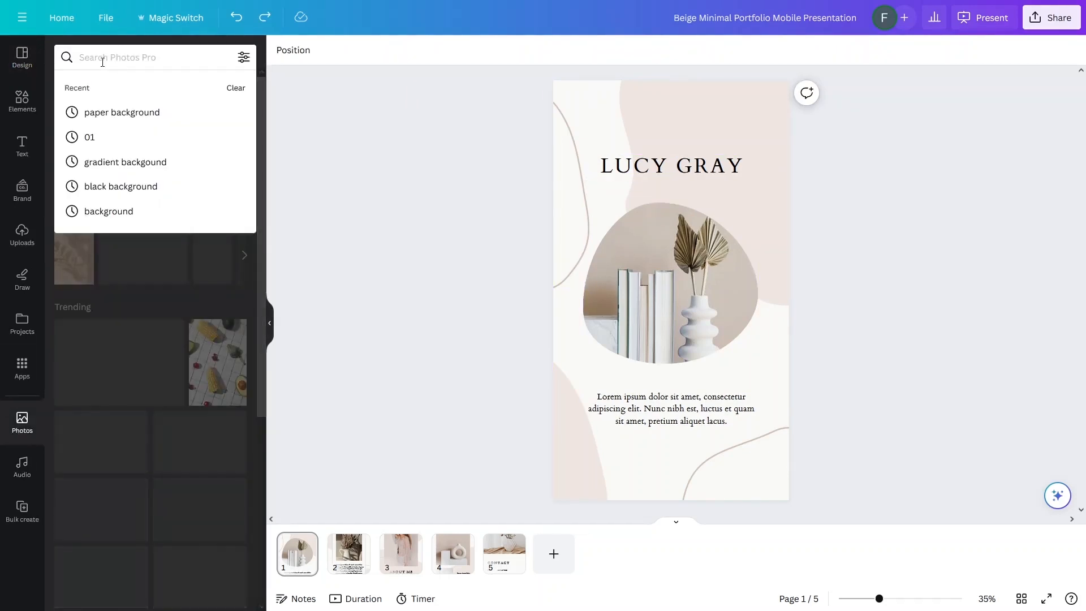
text(artist)
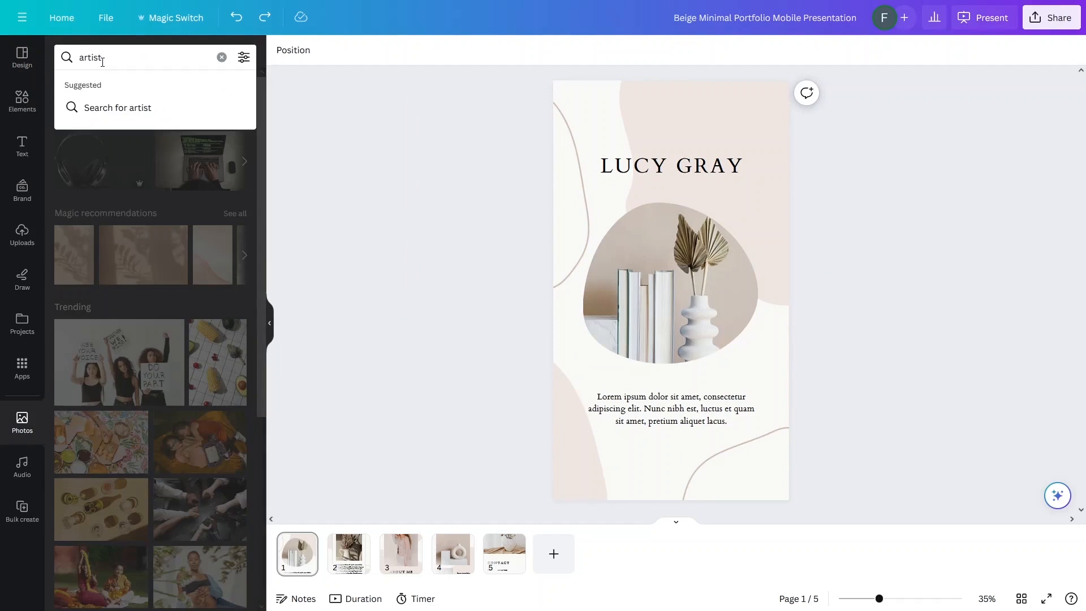
key(Return)
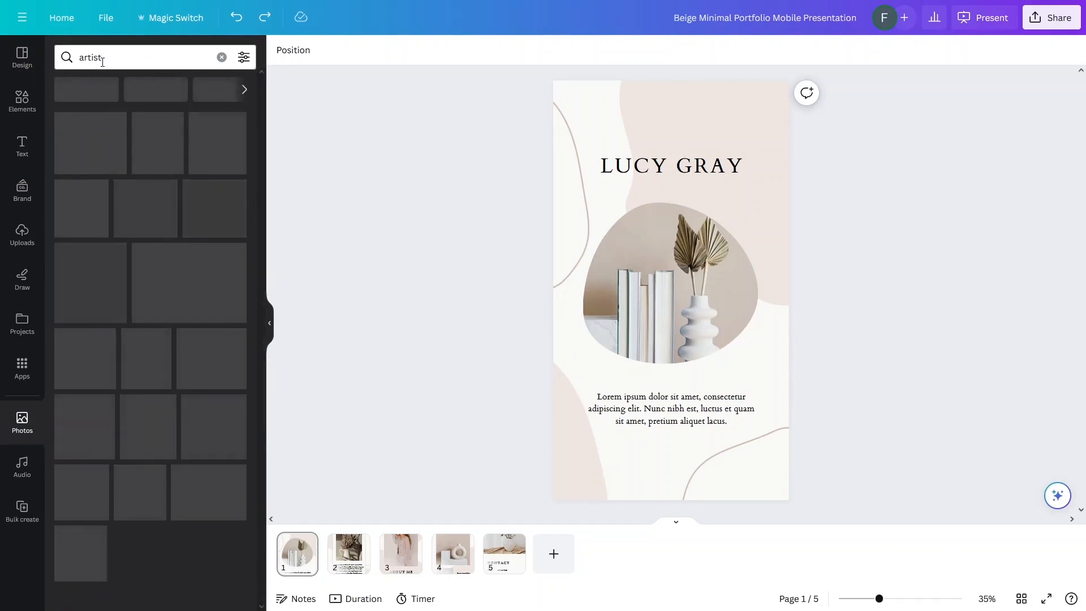
scroll(141, 199, down, 2)
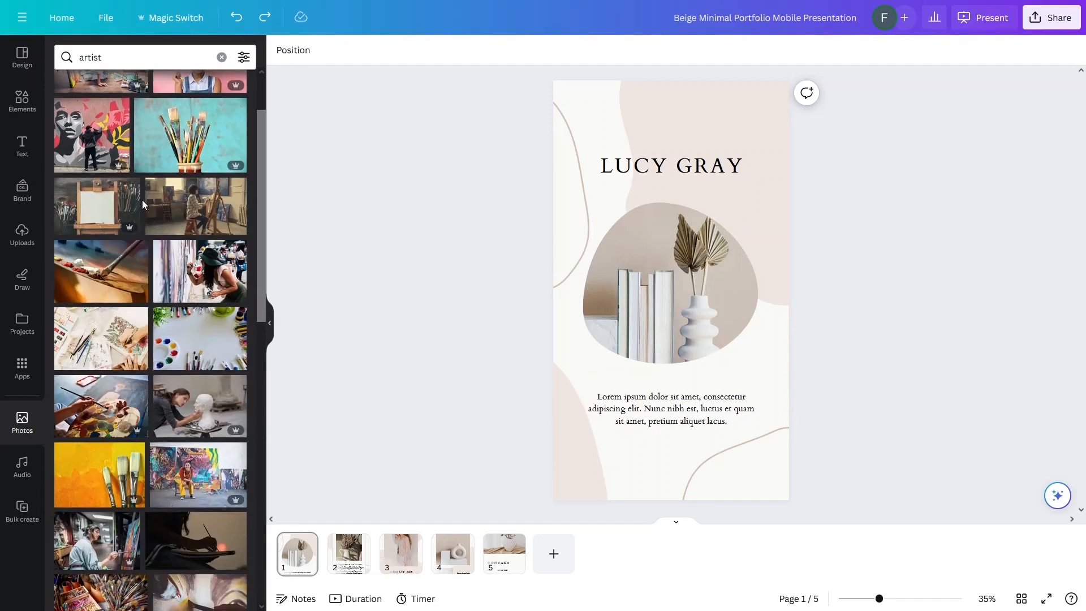
scroll(142, 203, down, 5)
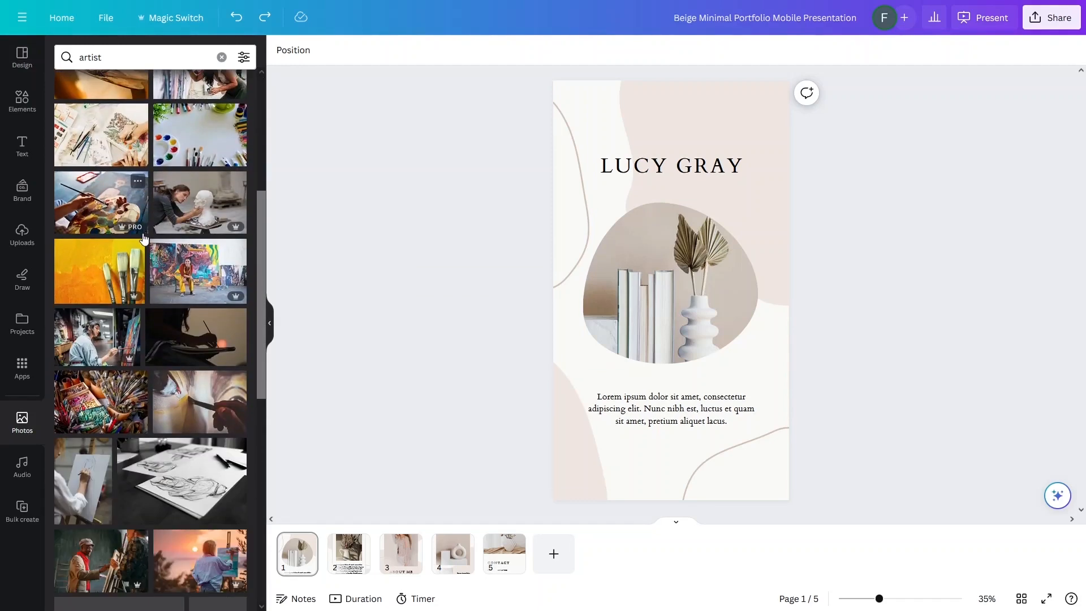
scroll(142, 238, down, 10)
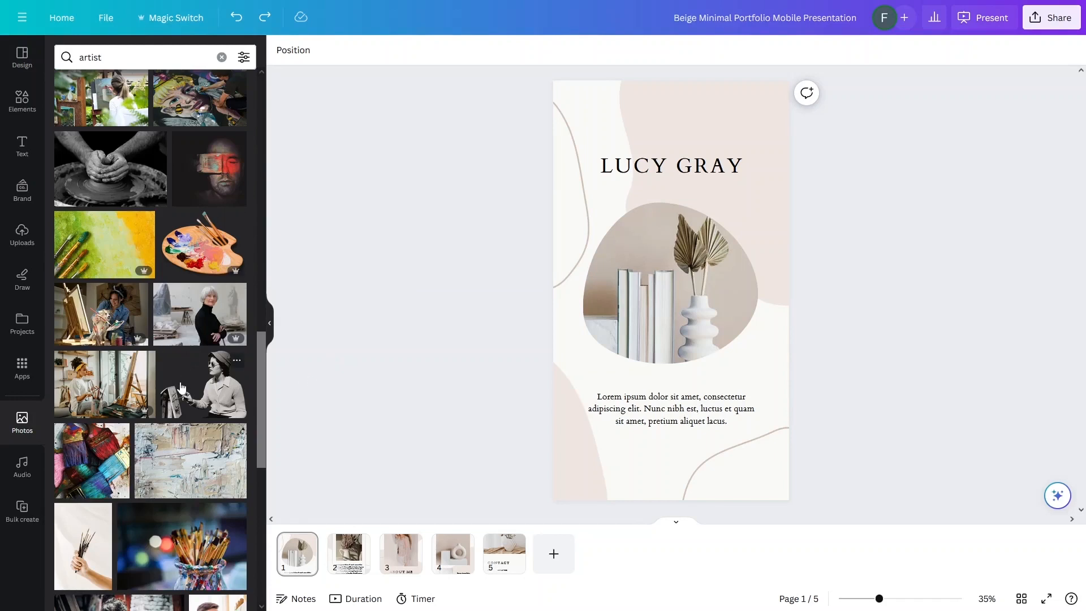
drag(181, 388, 644, 269)
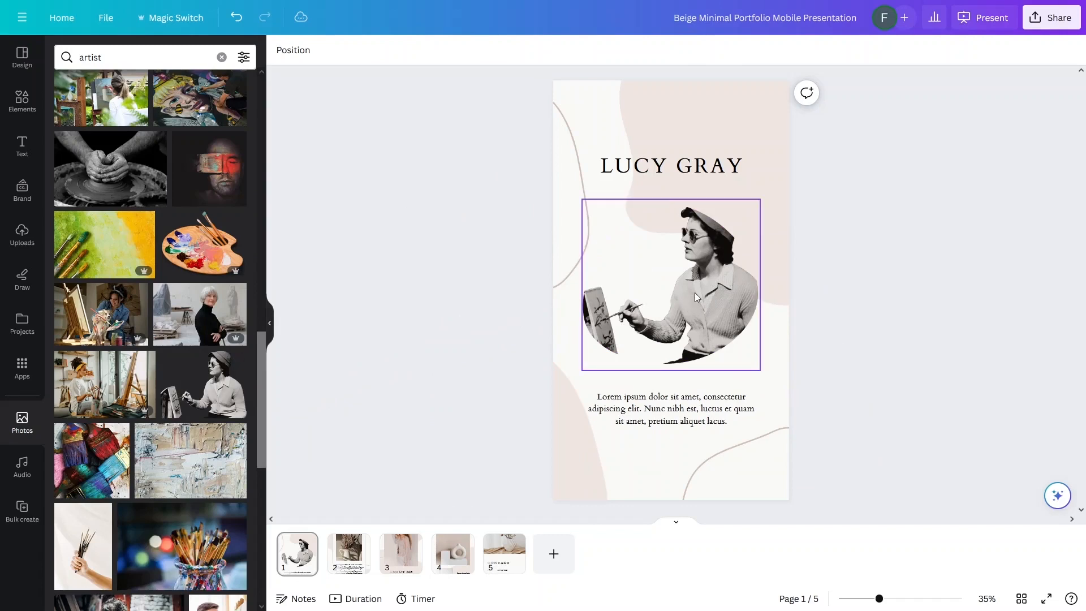
click(361, 338)
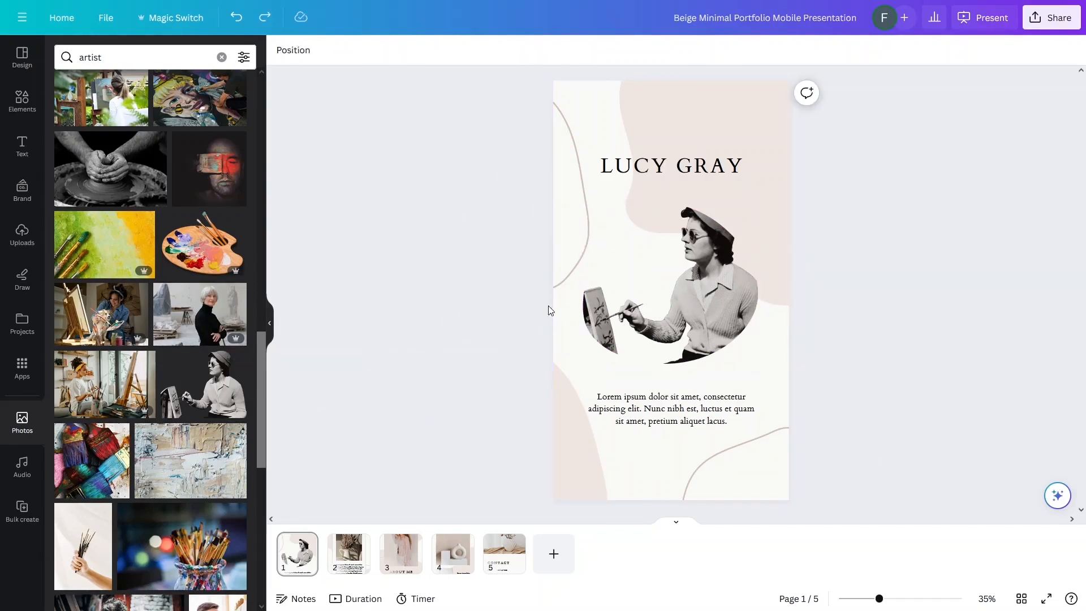
click(639, 171)
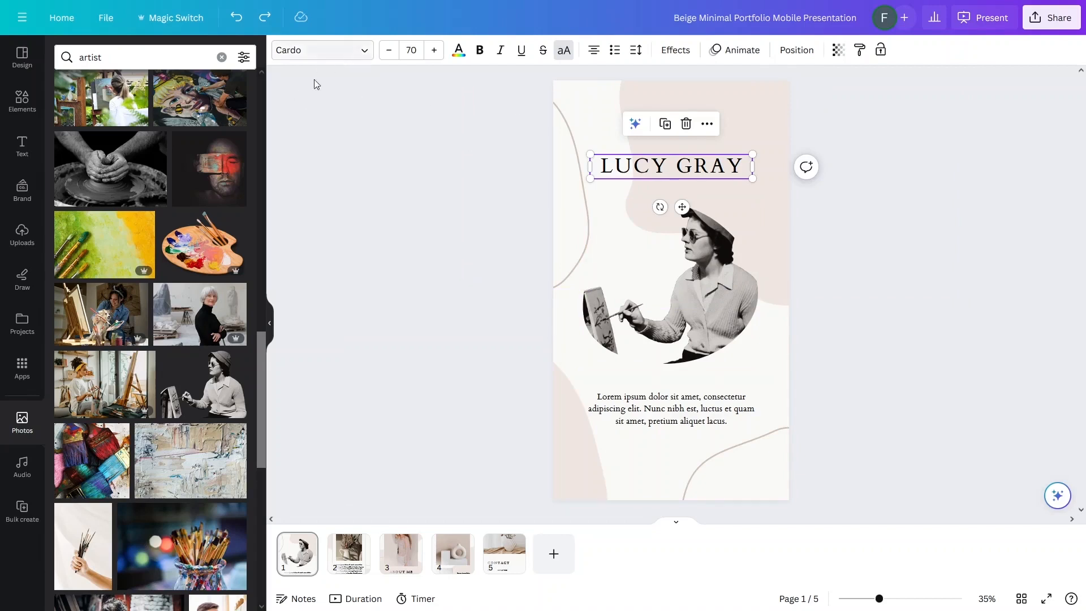
Step: Set the cover name title in Granaina, enlarge it to size 103 and centre it
click(337, 52)
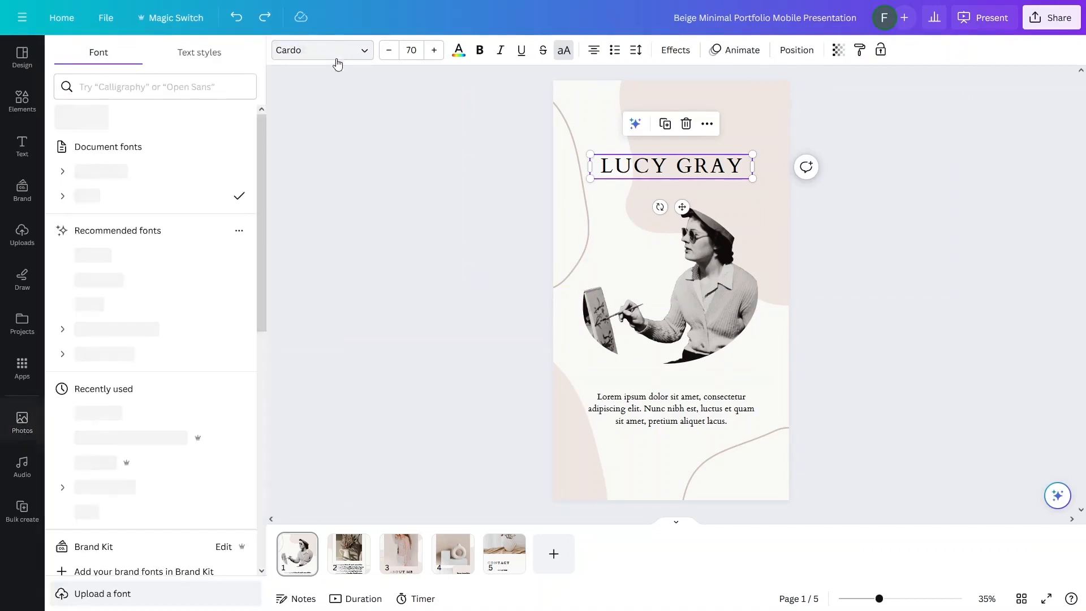
click(89, 304)
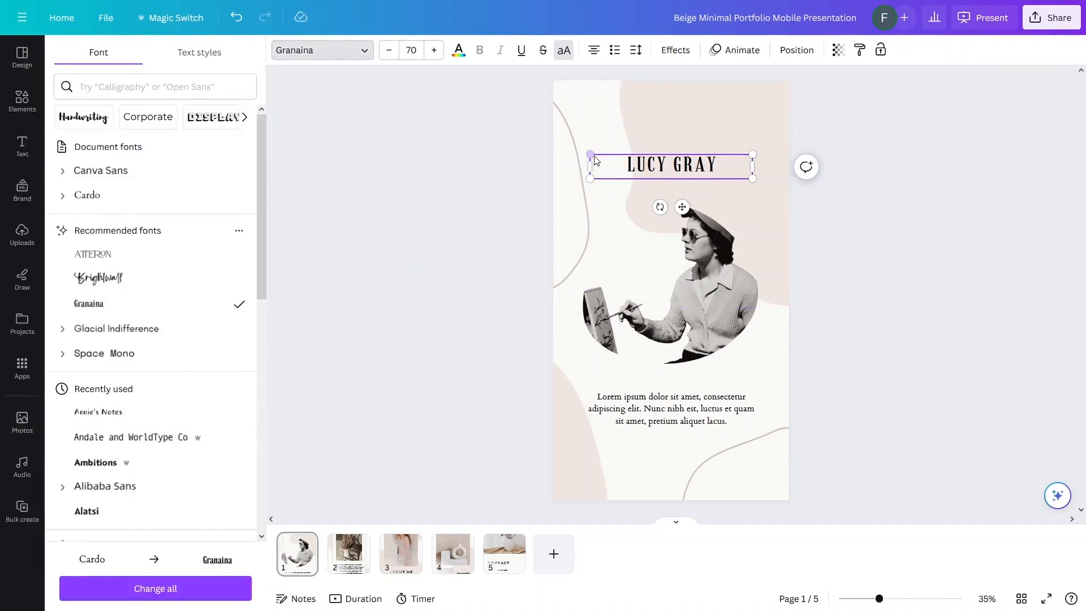
drag(590, 154, 514, 140)
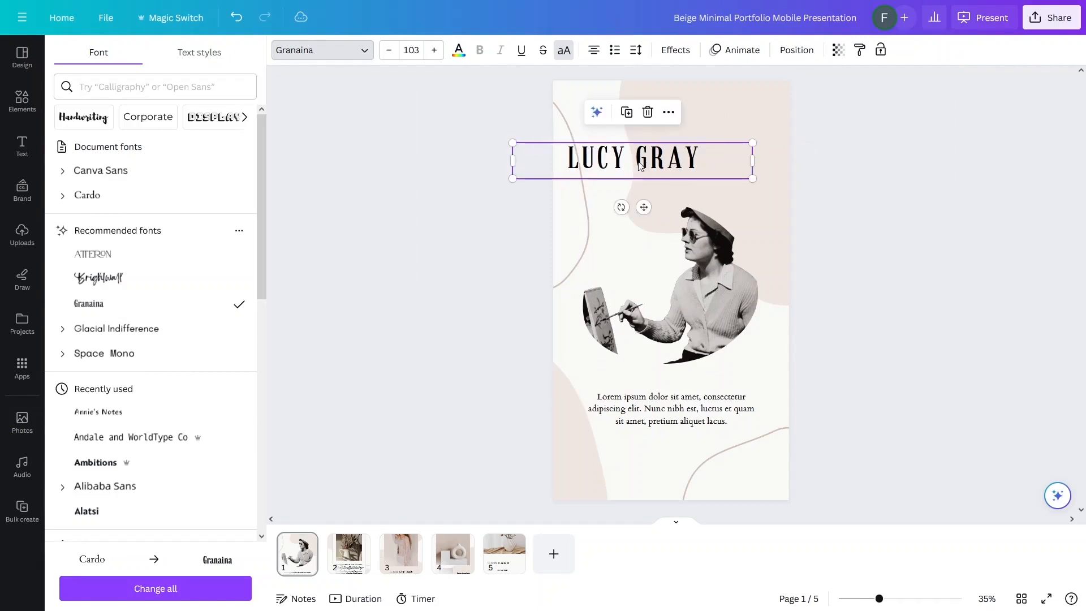
drag(638, 142, 674, 145)
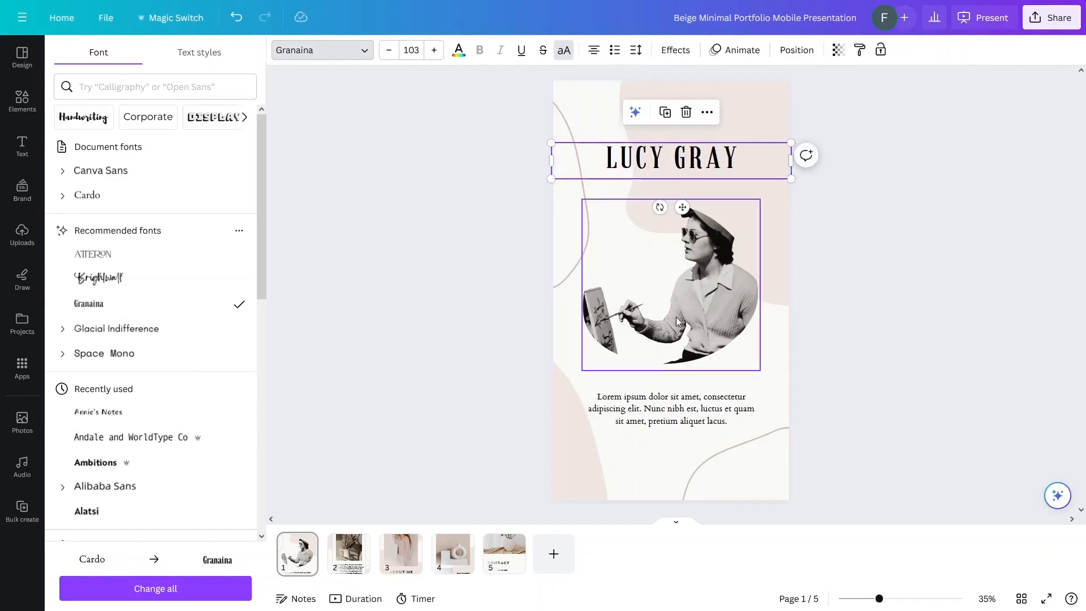
click(684, 419)
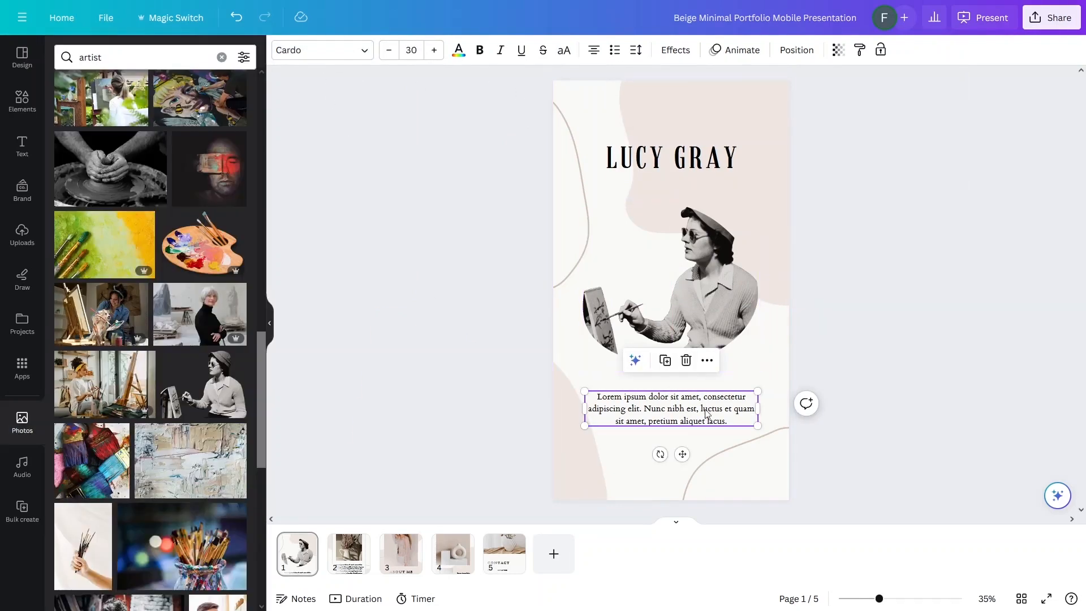
Step: Restyle the cover's Lorem ipsum paragraph in Granaina at size 37.9, centred on the page
click(353, 51)
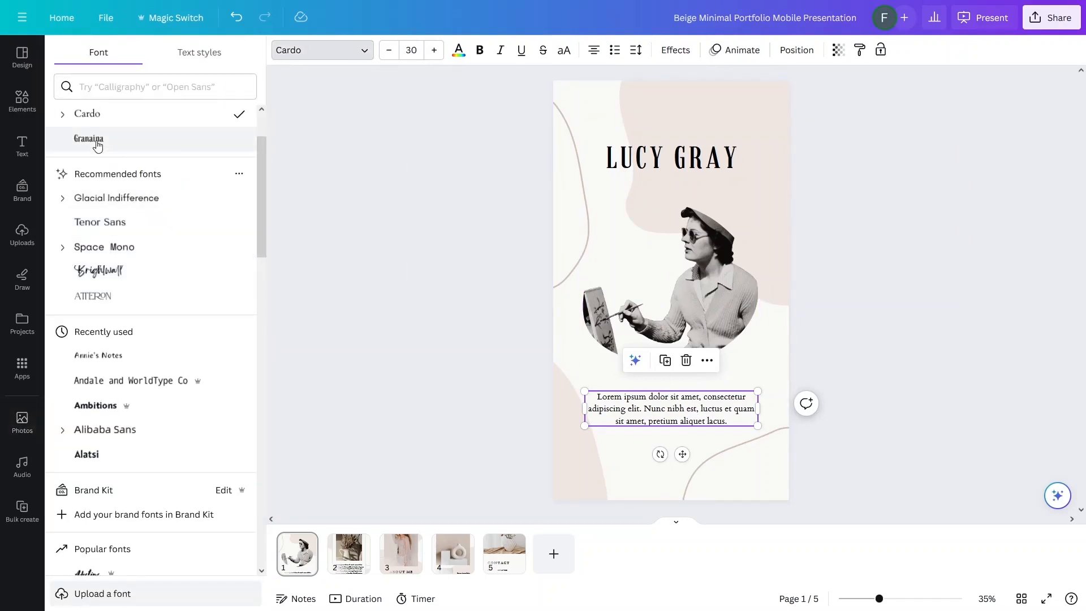
click(94, 140)
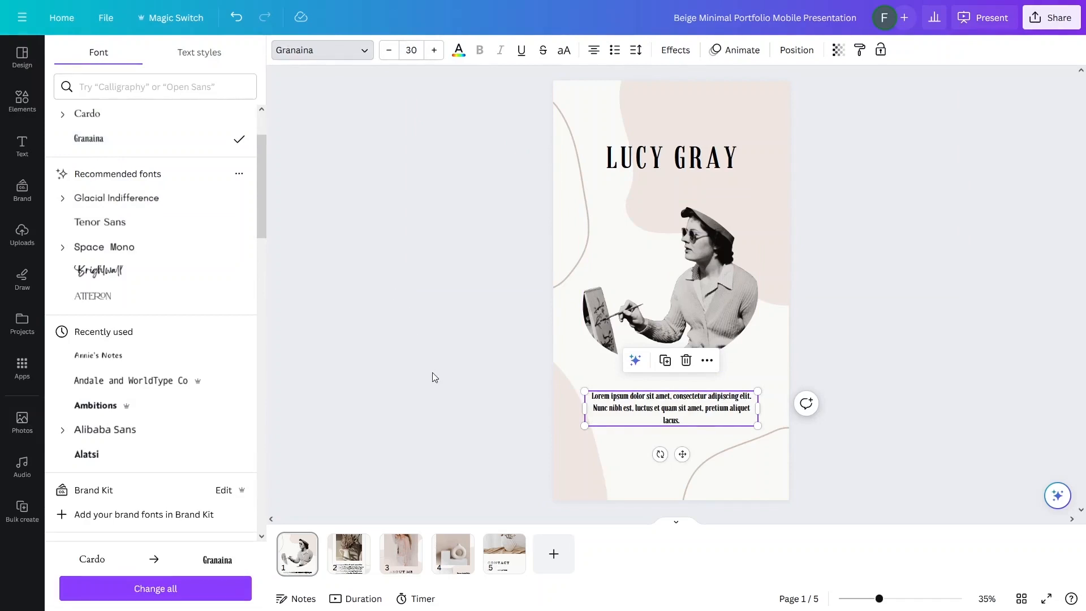
drag(583, 425, 538, 435)
drag(632, 420, 653, 420)
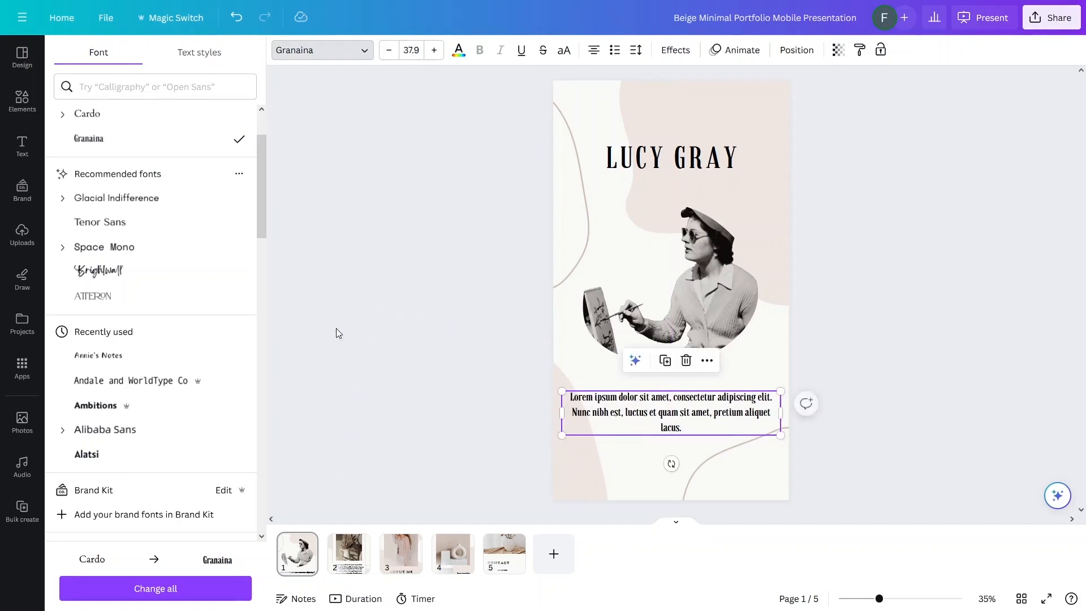
click(310, 317)
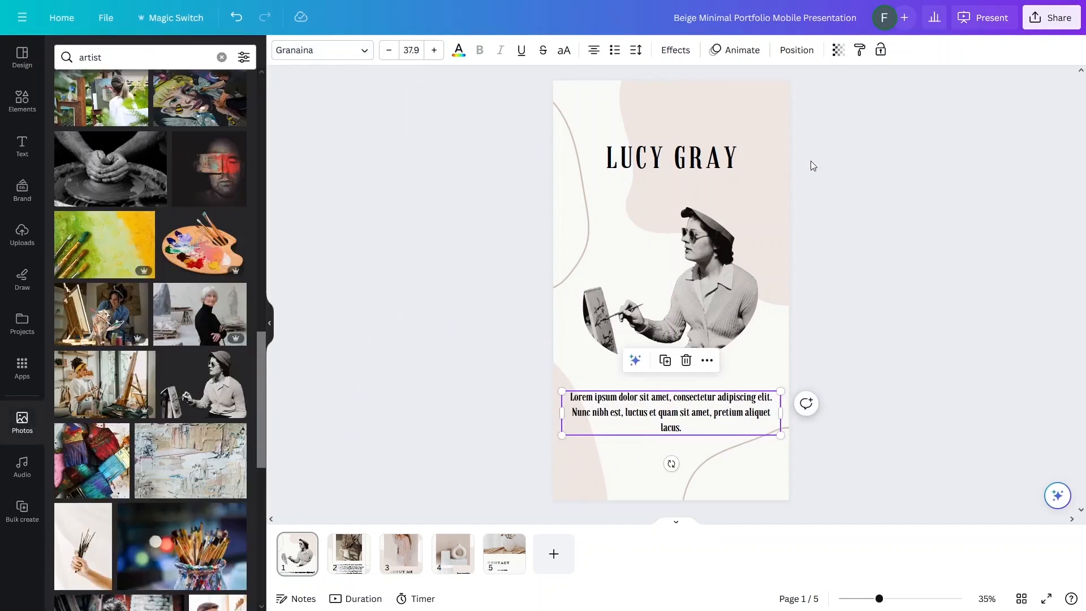
Step: Recolour the large beige background shape light grey on every page
click(748, 104)
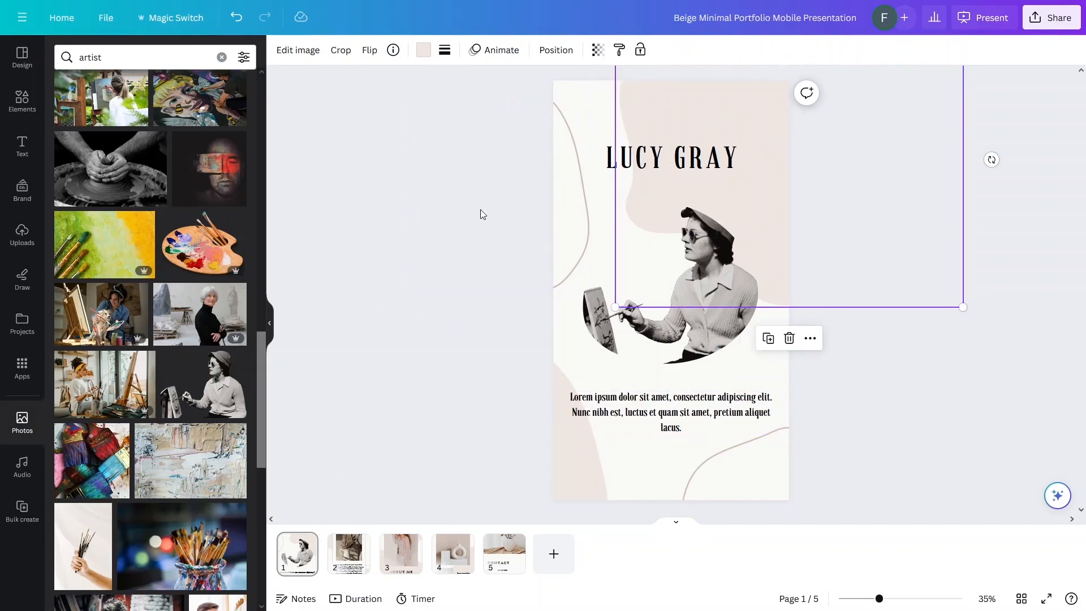
click(423, 54)
click(201, 125)
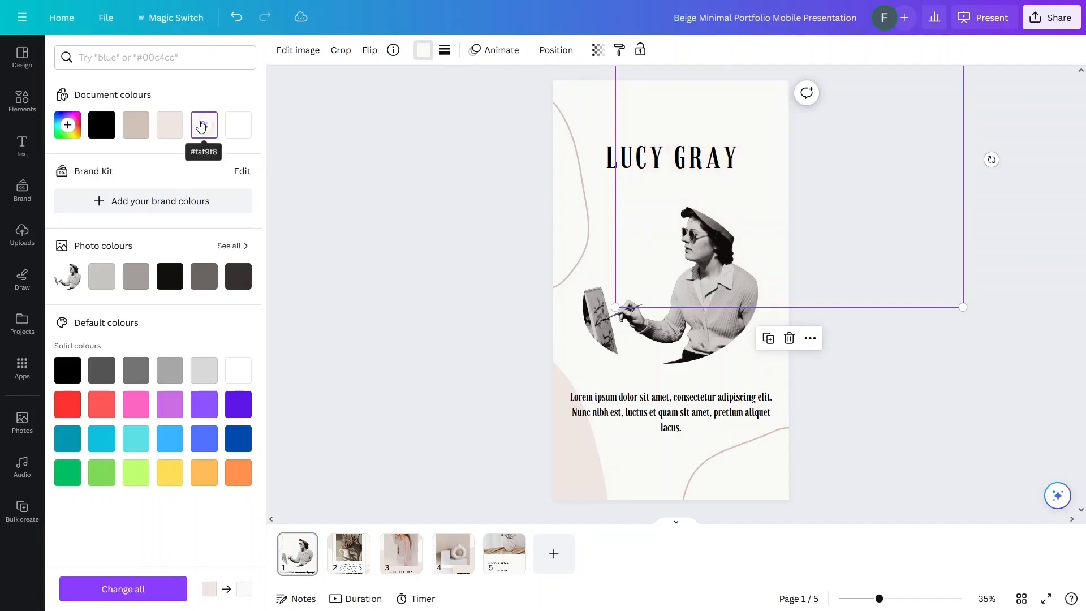
click(202, 371)
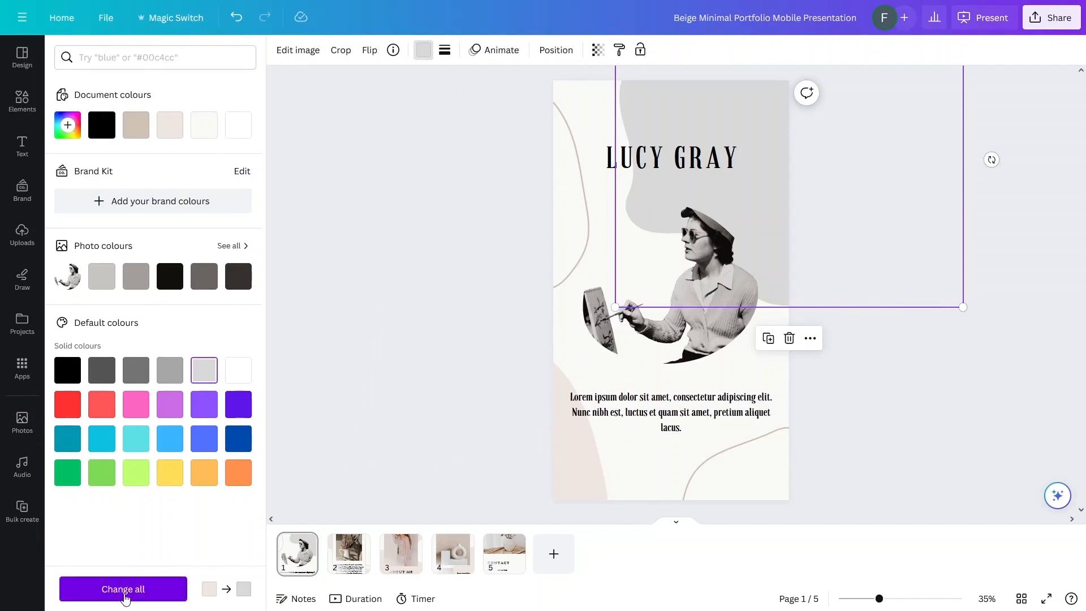
click(123, 591)
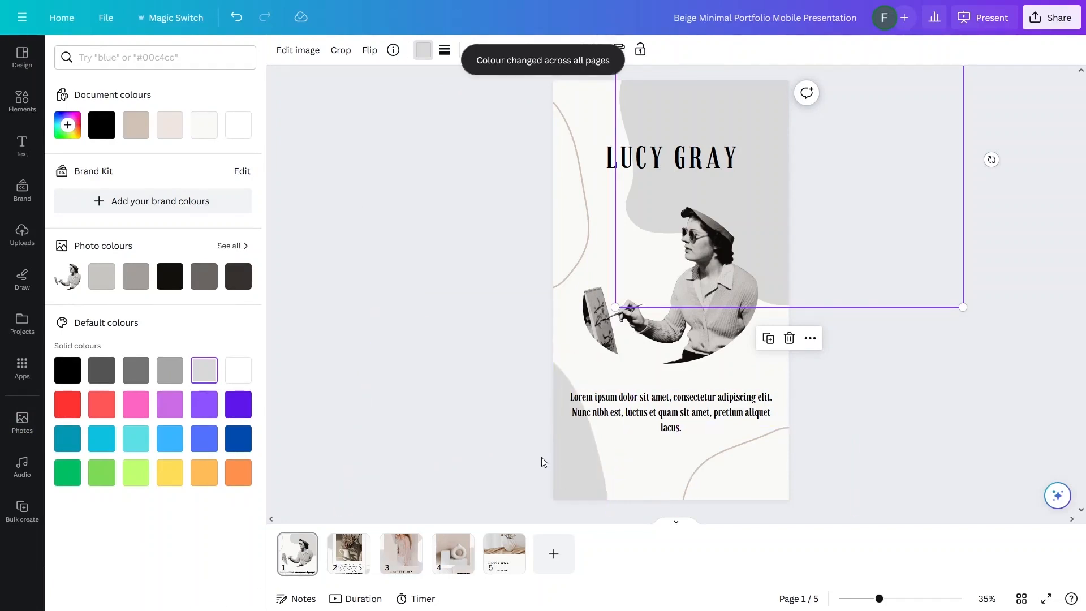
Step: Make the beige curved lines light grey across all pages
click(732, 455)
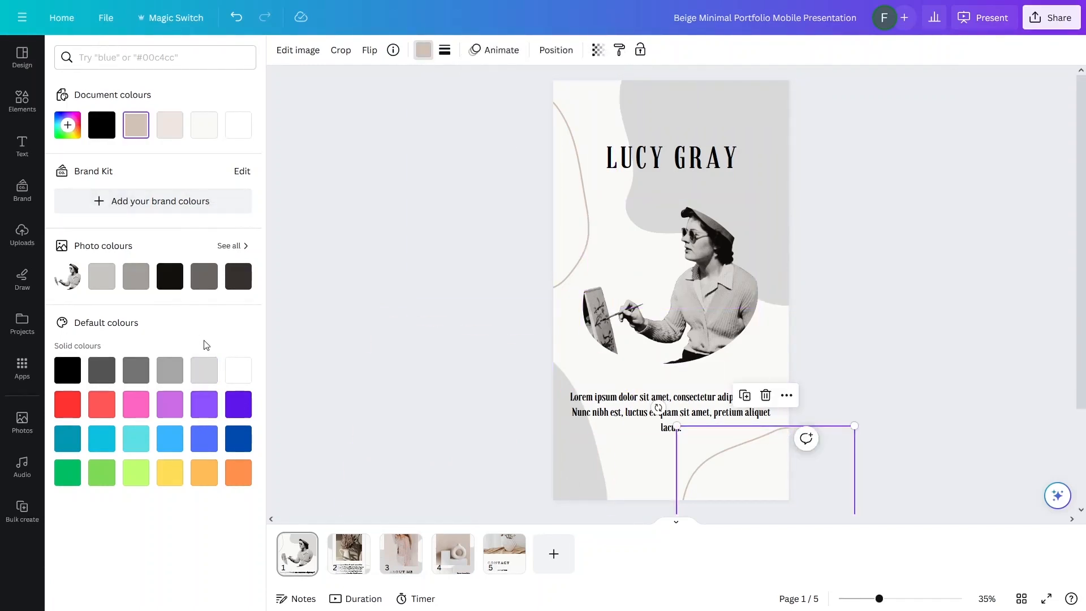
click(206, 380)
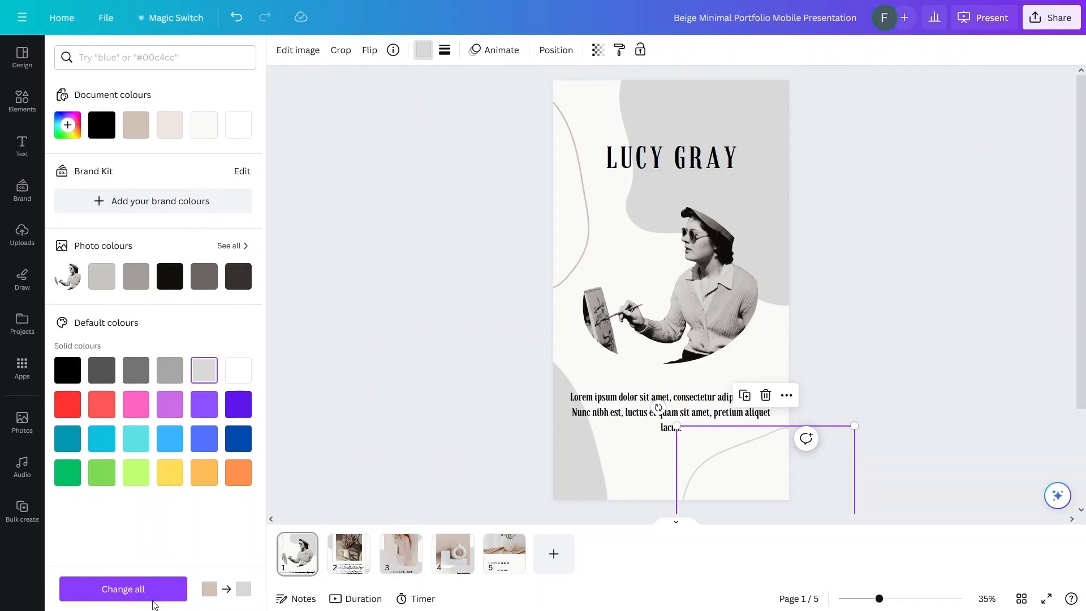
click(141, 589)
key(Escape)
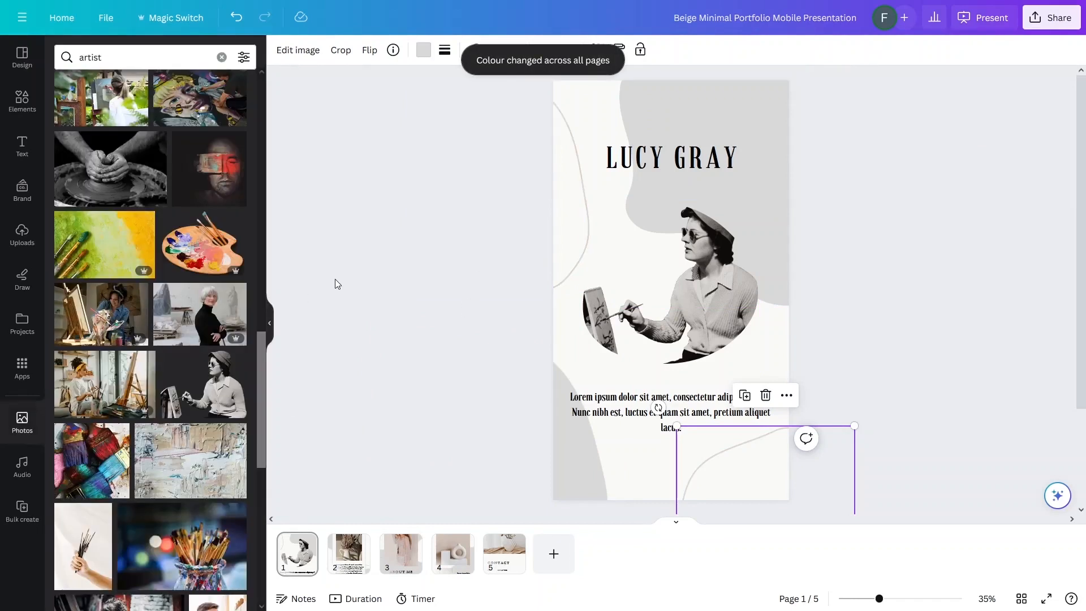
click(853, 208)
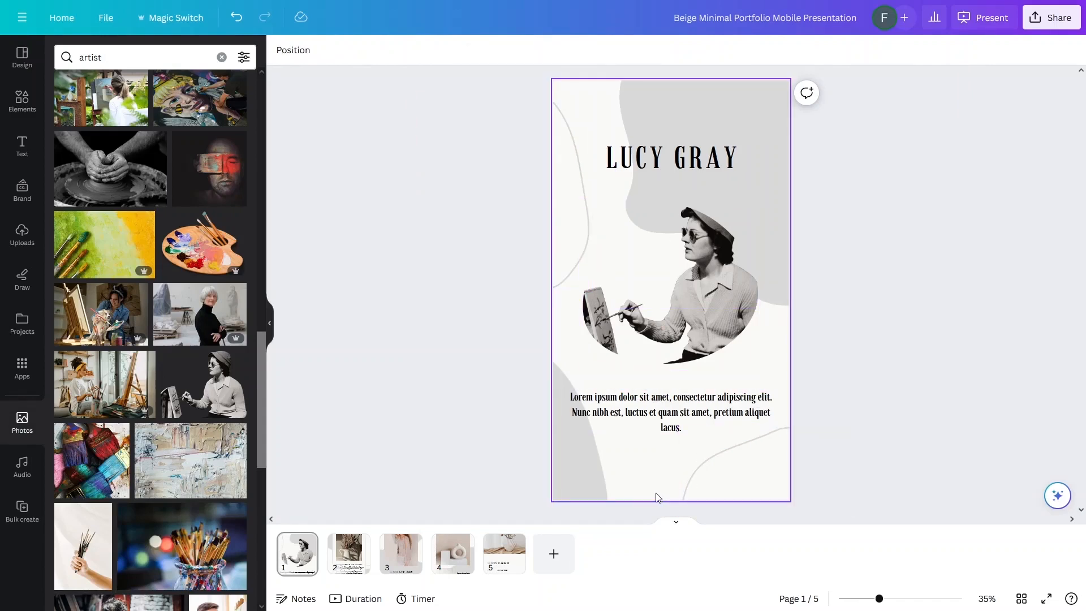
Step: On page 2, replace the dried-flower jug photo with the red-apron artist photo
click(349, 553)
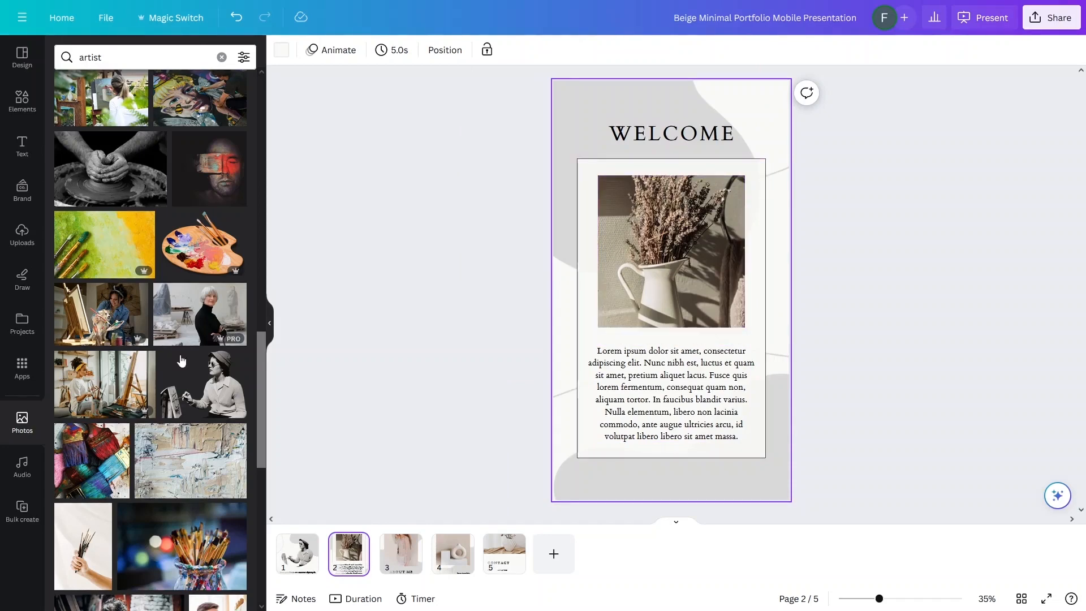
scroll(200, 378, down, 5)
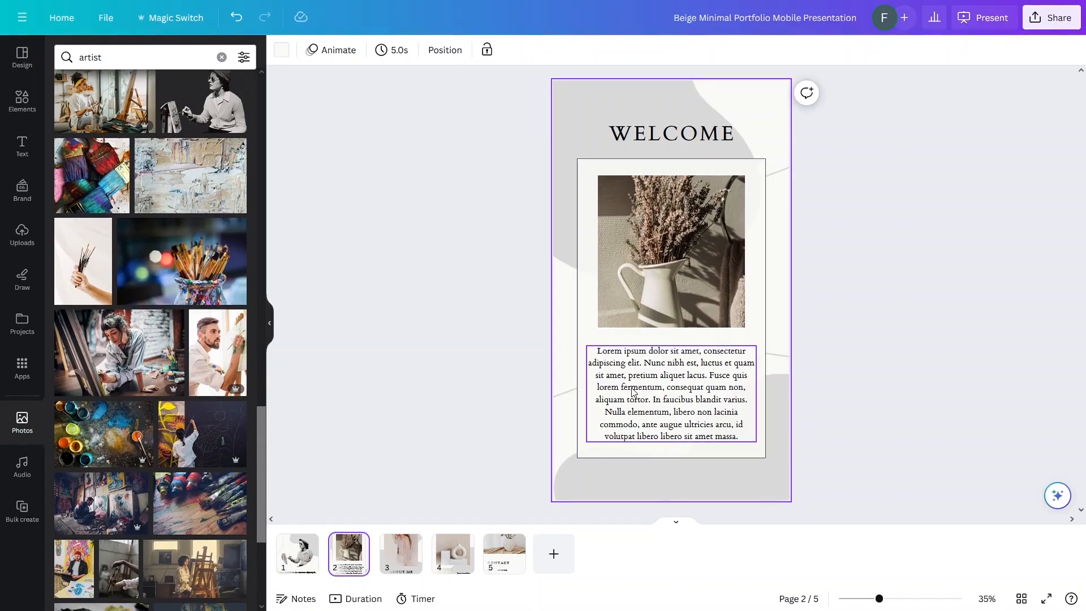
scroll(208, 408, down, 4)
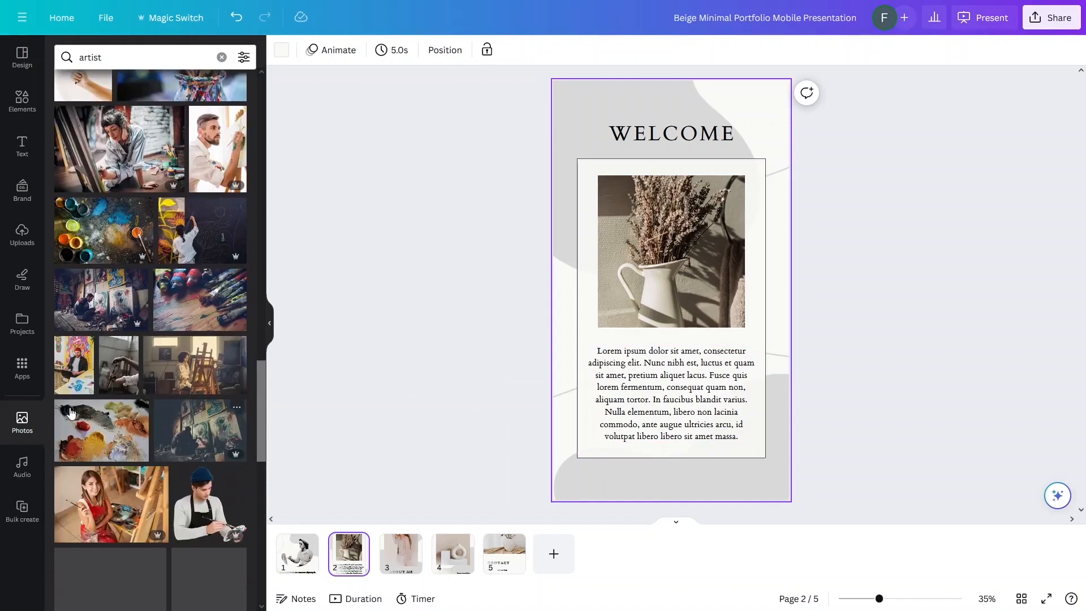
scroll(208, 408, down, 4)
scroll(208, 408, down, 4)
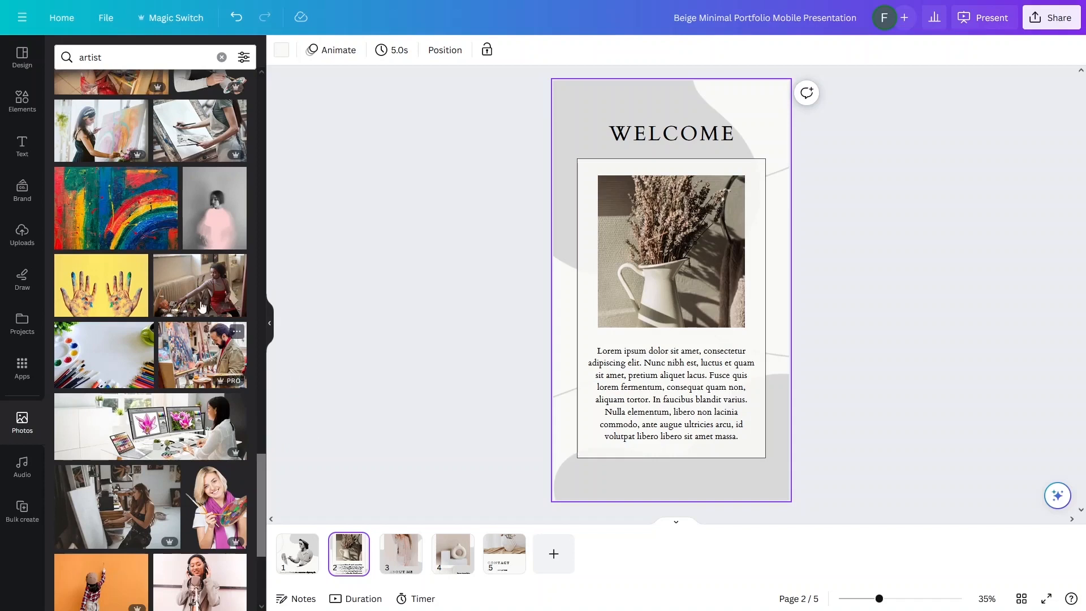
drag(221, 274, 634, 258)
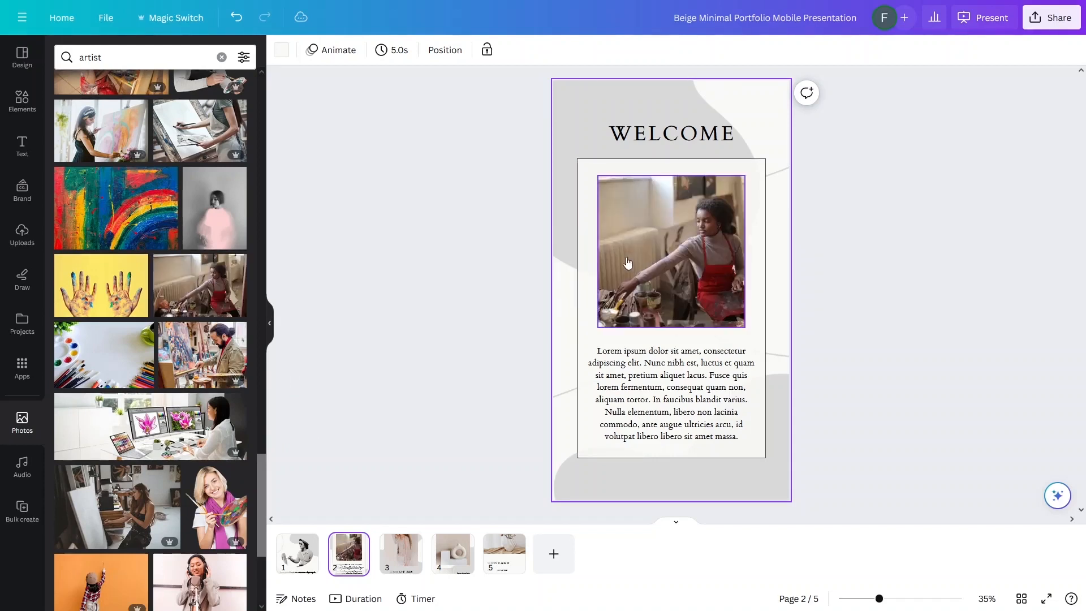
click(677, 394)
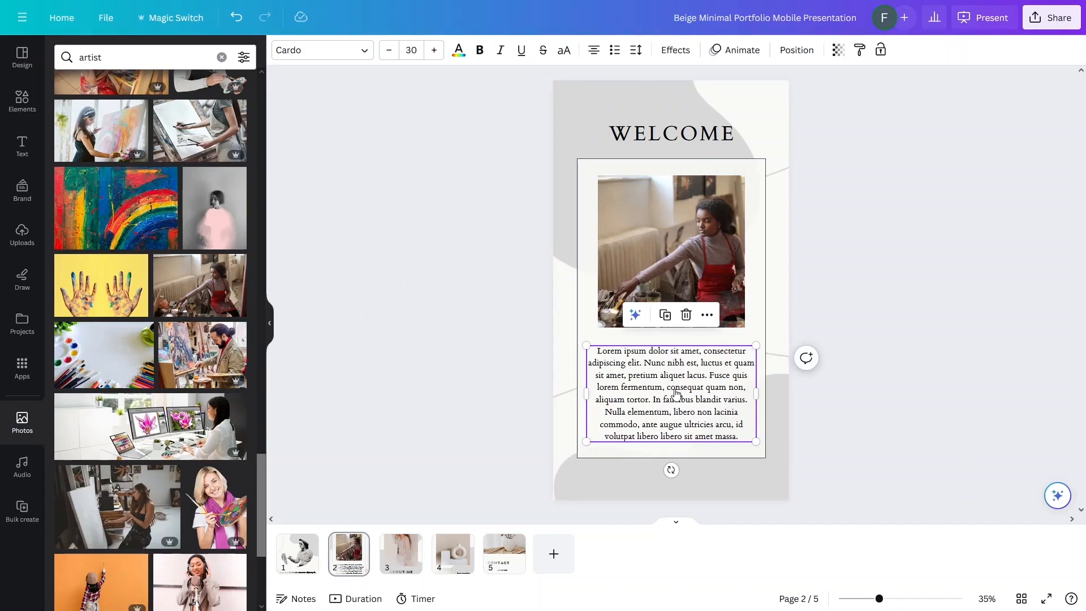
Step: Apply the Granaina font to the page 2 body paragraph and the WELCOME heading
click(339, 54)
click(108, 141)
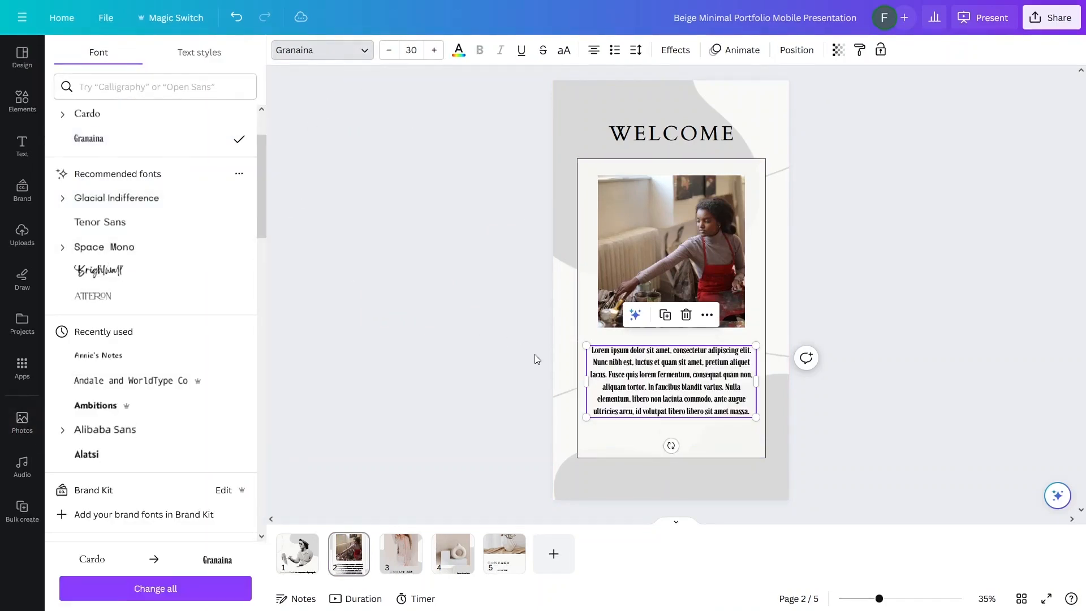
click(699, 129)
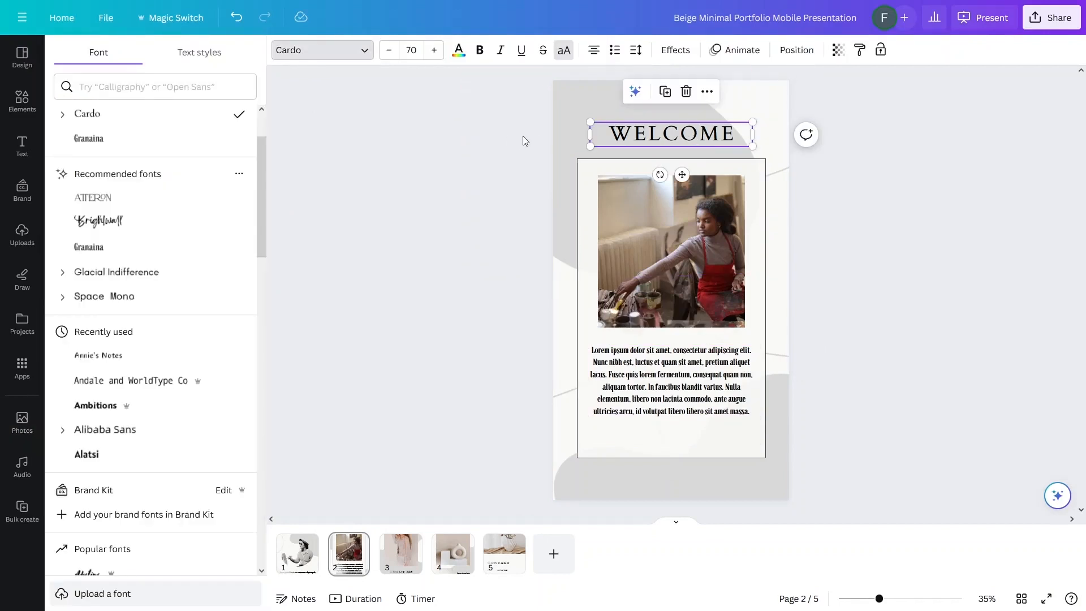
click(113, 139)
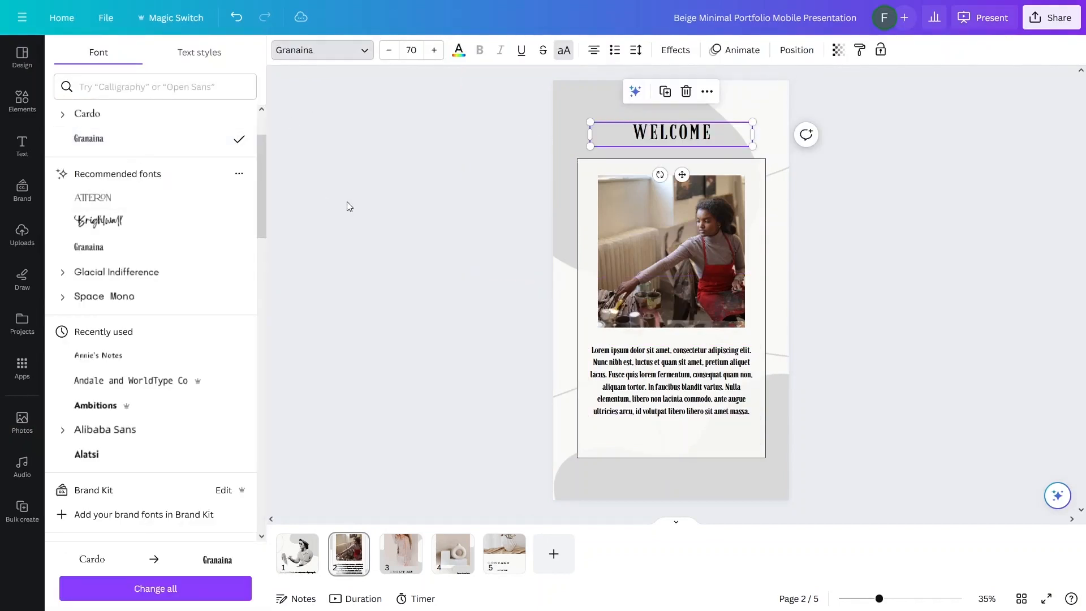
Step: Enlarge the WELCOME heading to 96.9 and realign it, then deselect the text
drag(590, 146, 528, 155)
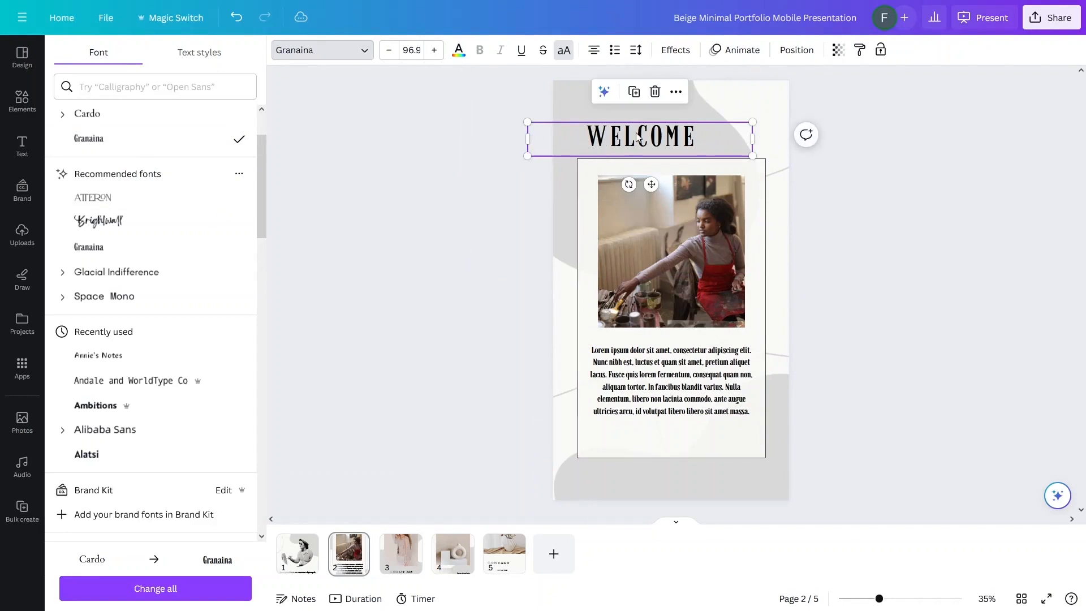
drag(632, 130, 664, 128)
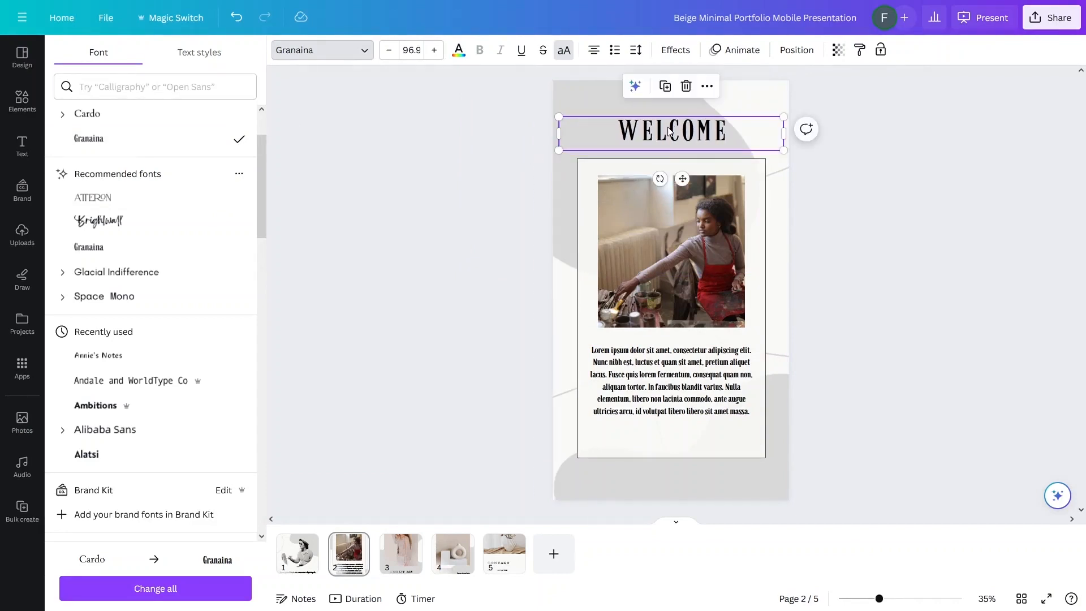
click(663, 365)
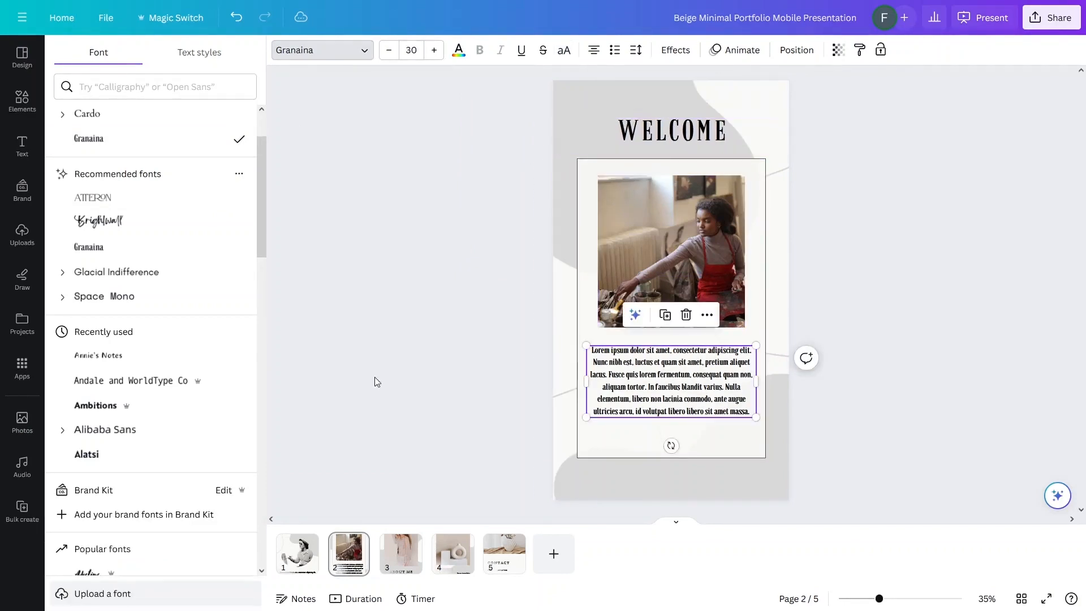
click(374, 377)
click(375, 376)
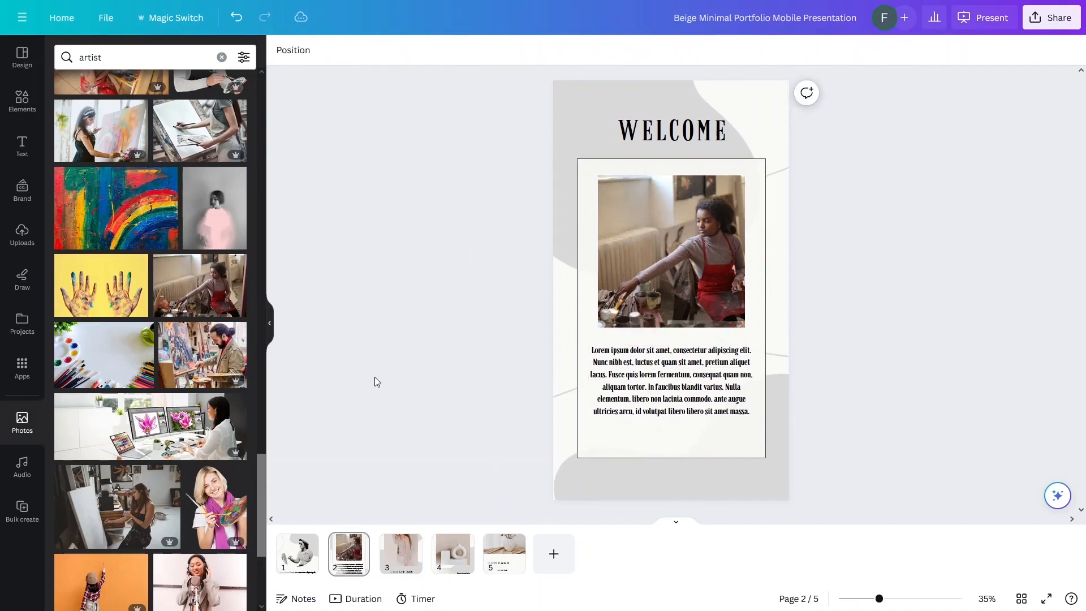
Step: Set page 3's ABOUT ME heading and body text together in Granaina, then go to page 4
click(399, 561)
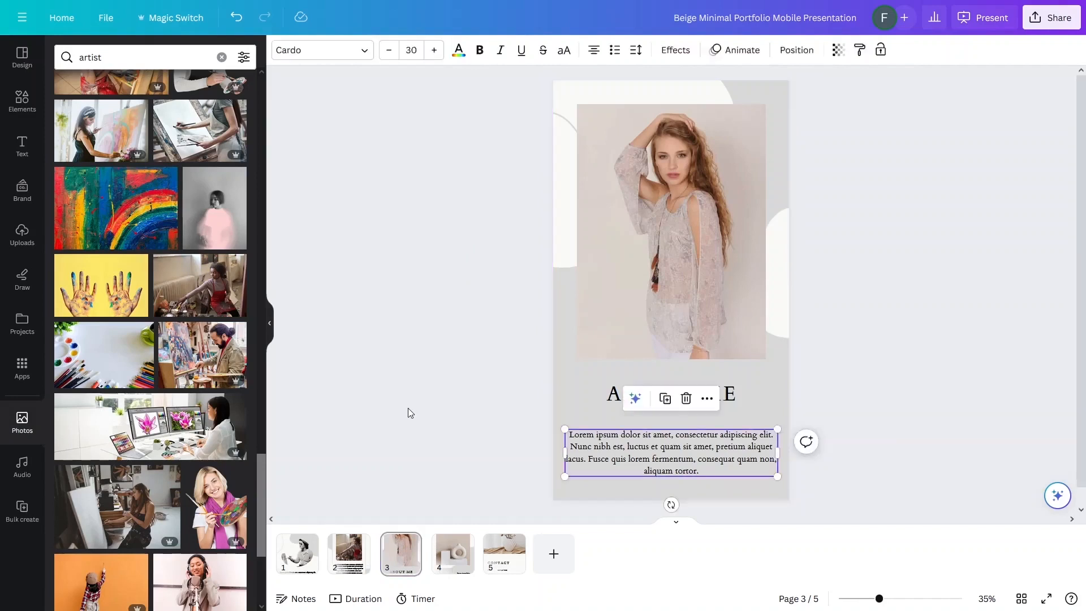
click(409, 408)
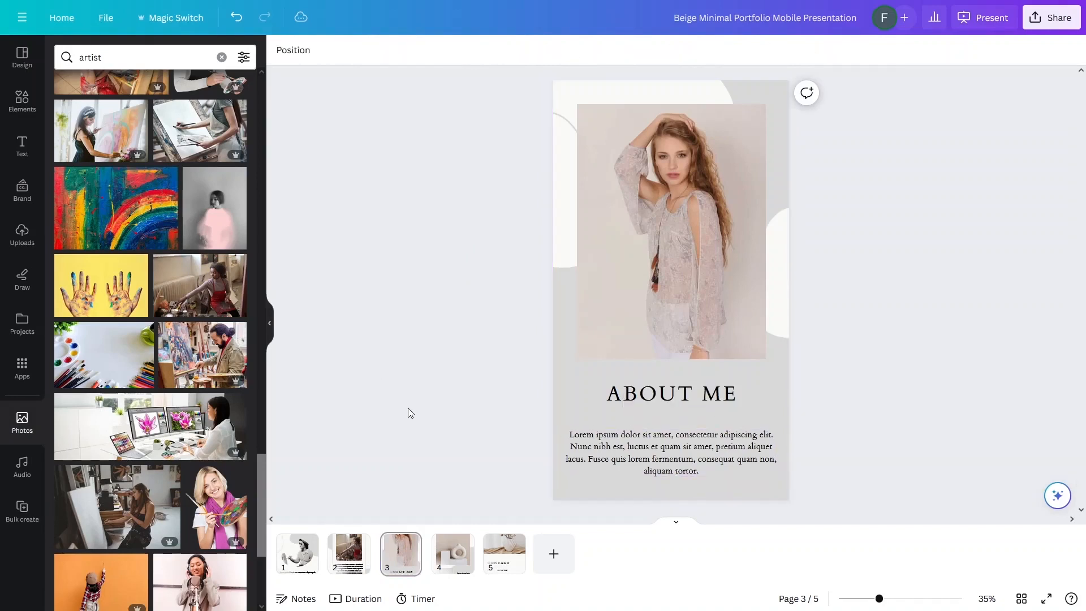
click(687, 461)
shift+click(672, 393)
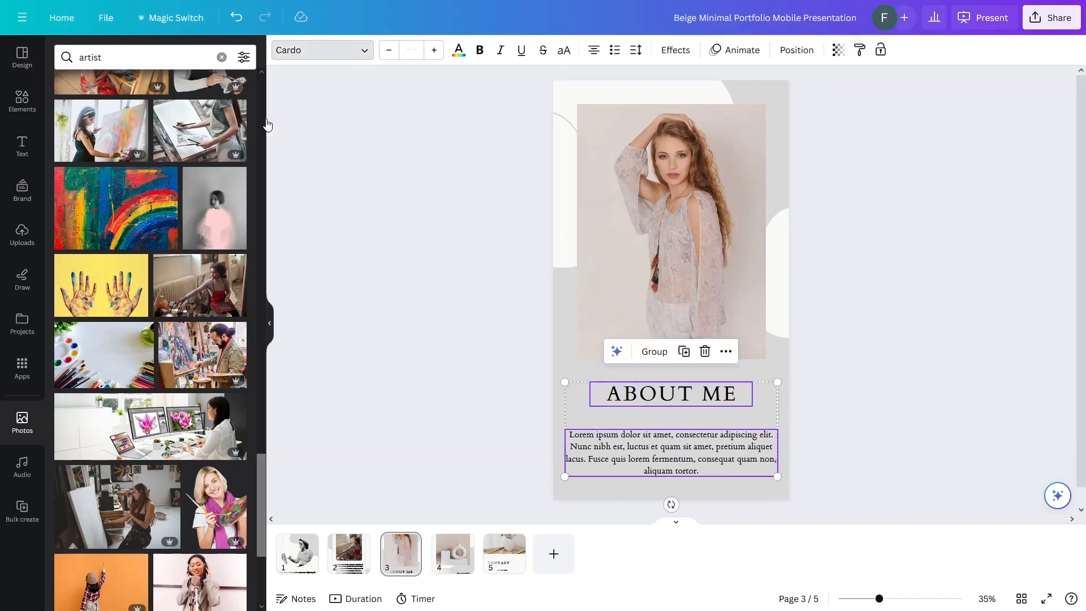
click(96, 145)
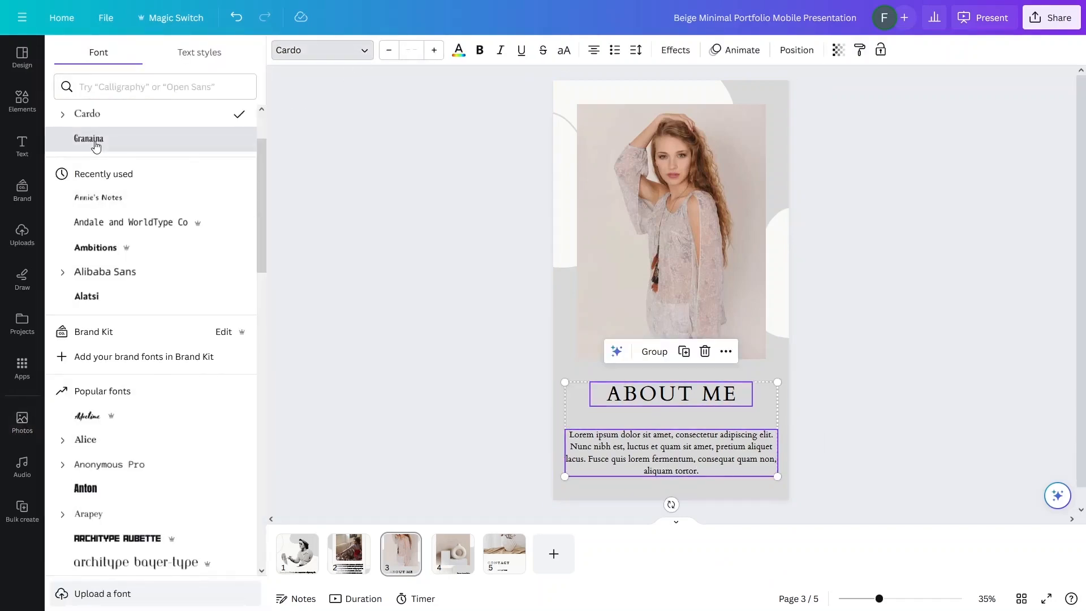
key(Escape)
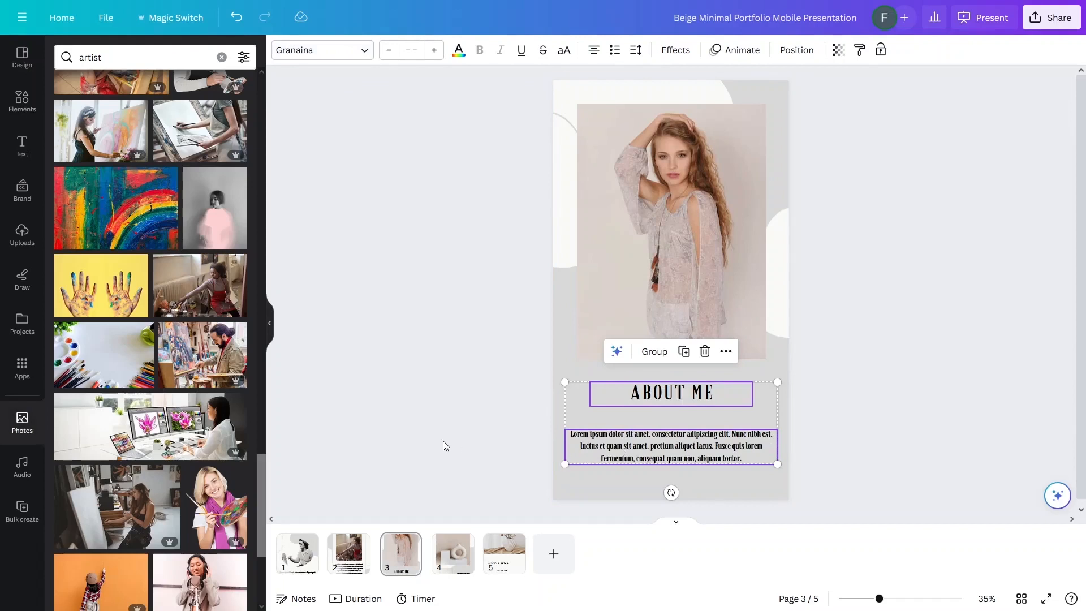
click(443, 440)
click(454, 563)
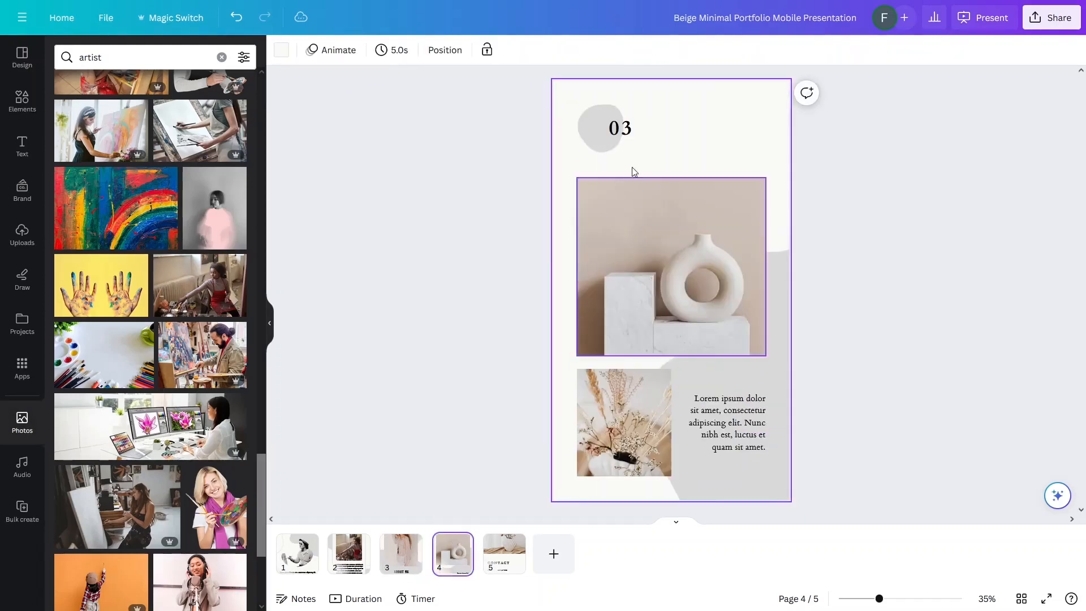
Step: Delete the 03 number text and the vase photo from page 4
click(627, 138)
key(Delete)
click(620, 231)
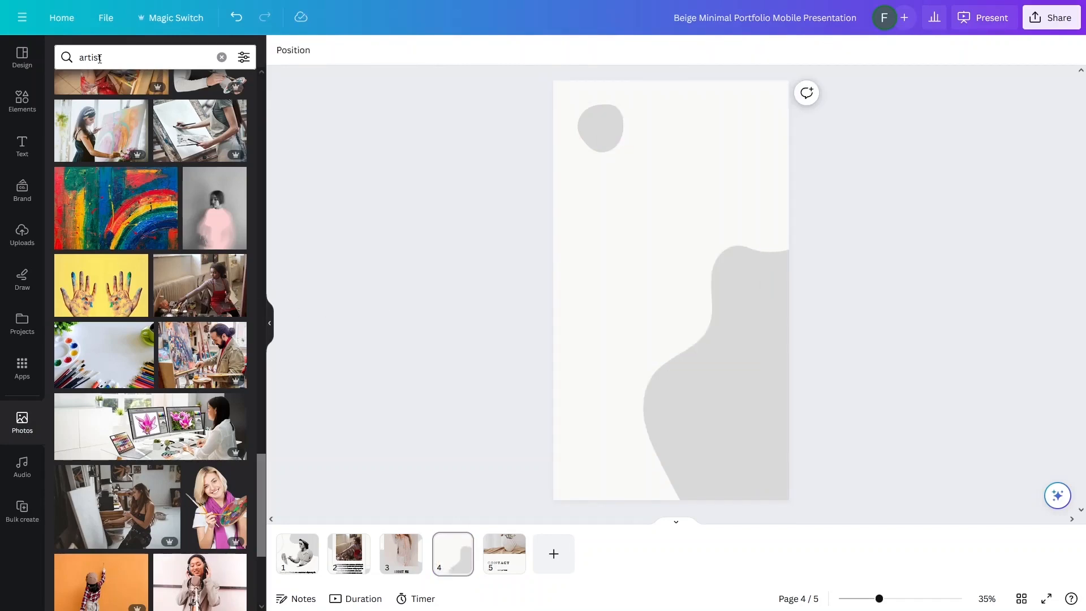
Step: Search the Elements library for 'facebook'
click(99, 59)
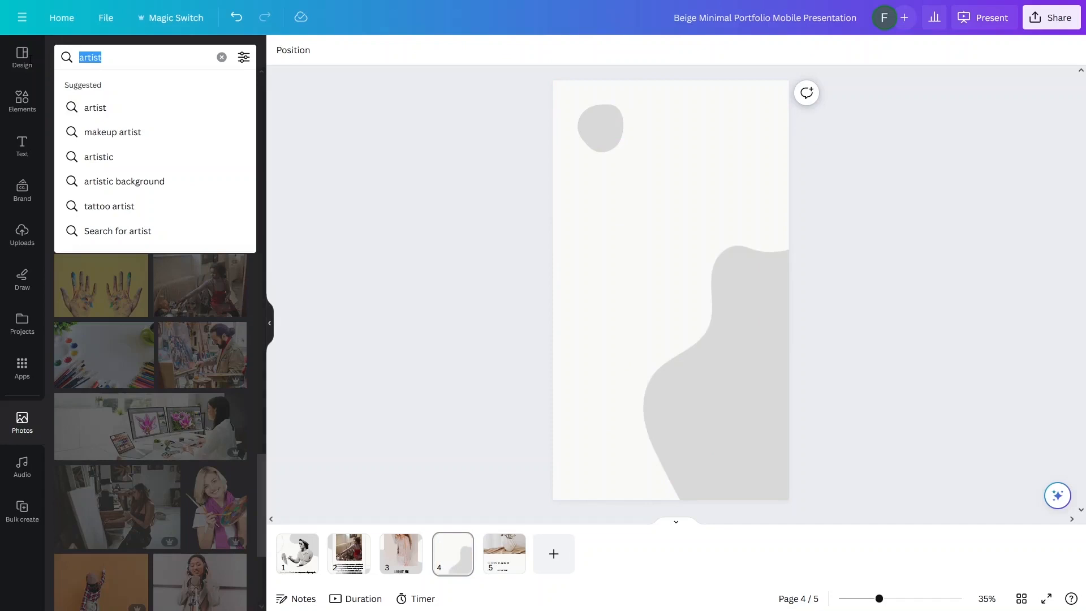
text(f)
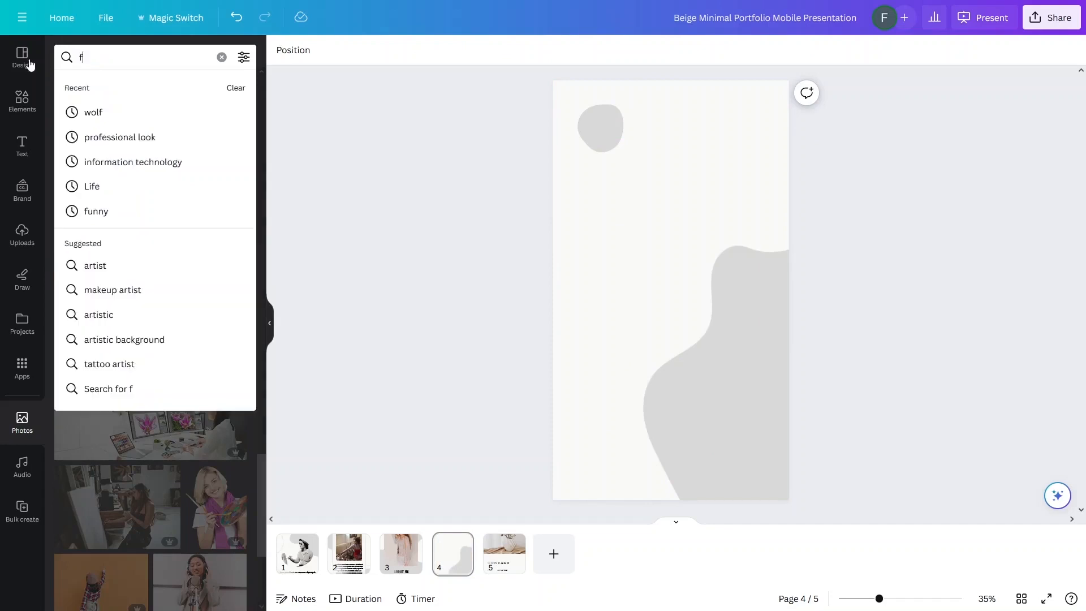
text(aceboo)
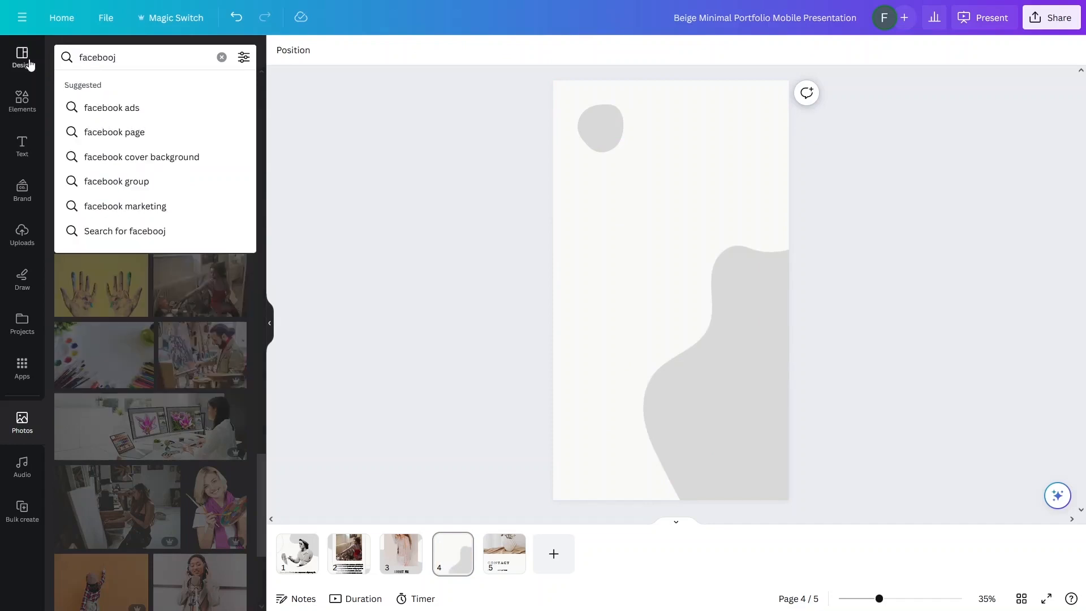
text(k)
key(Return)
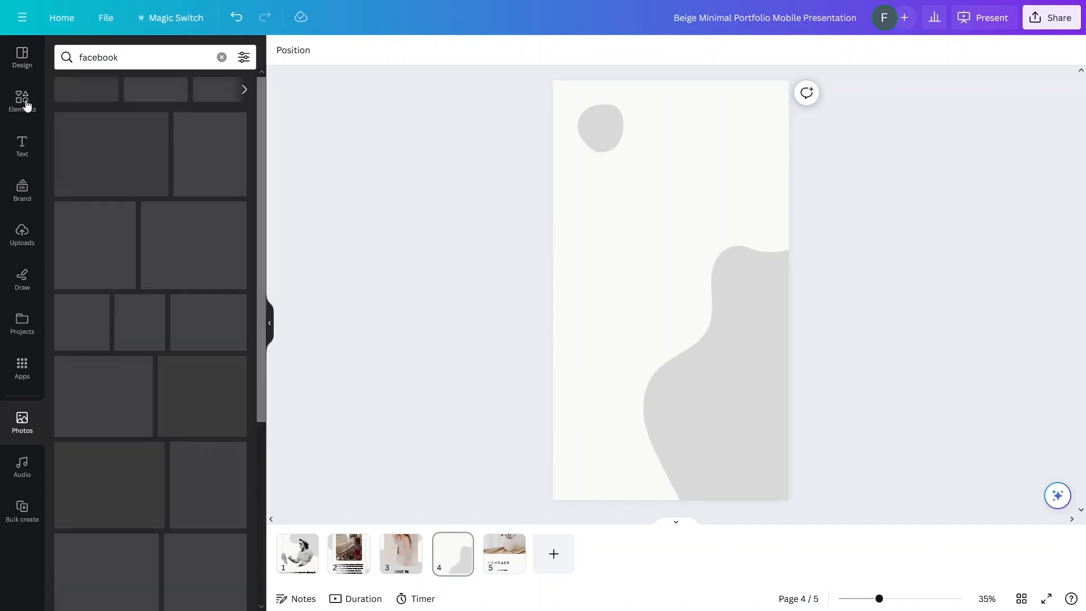
click(22, 101)
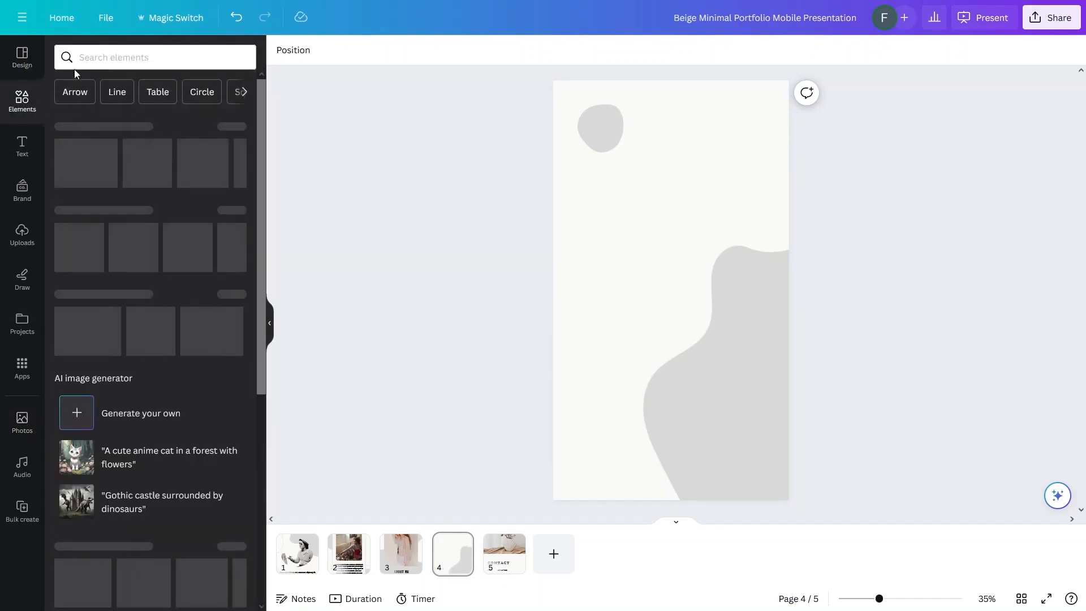
click(111, 61)
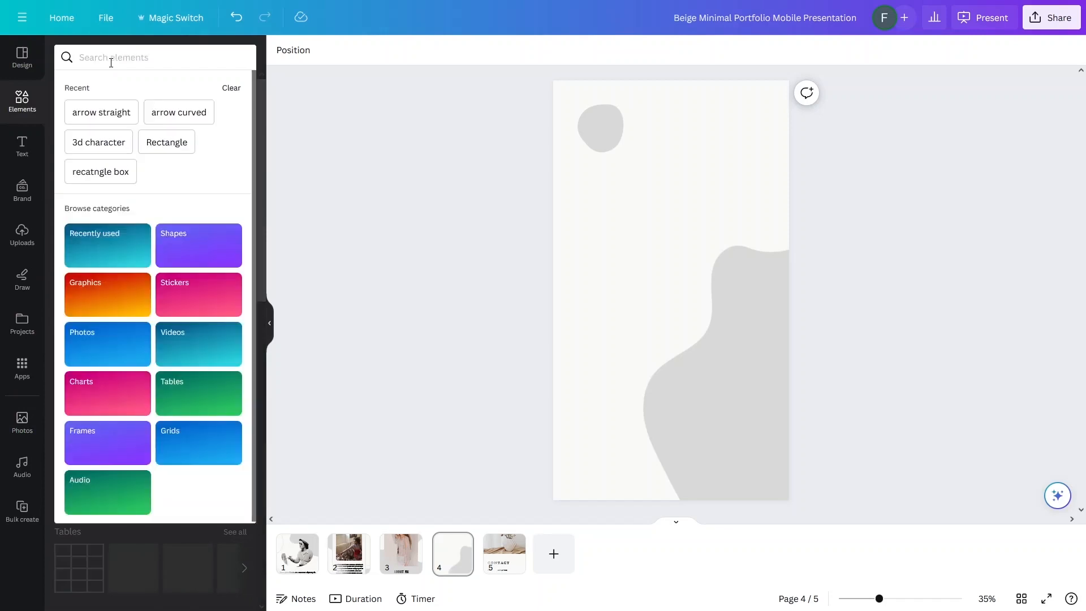
text(facebook)
key(Return)
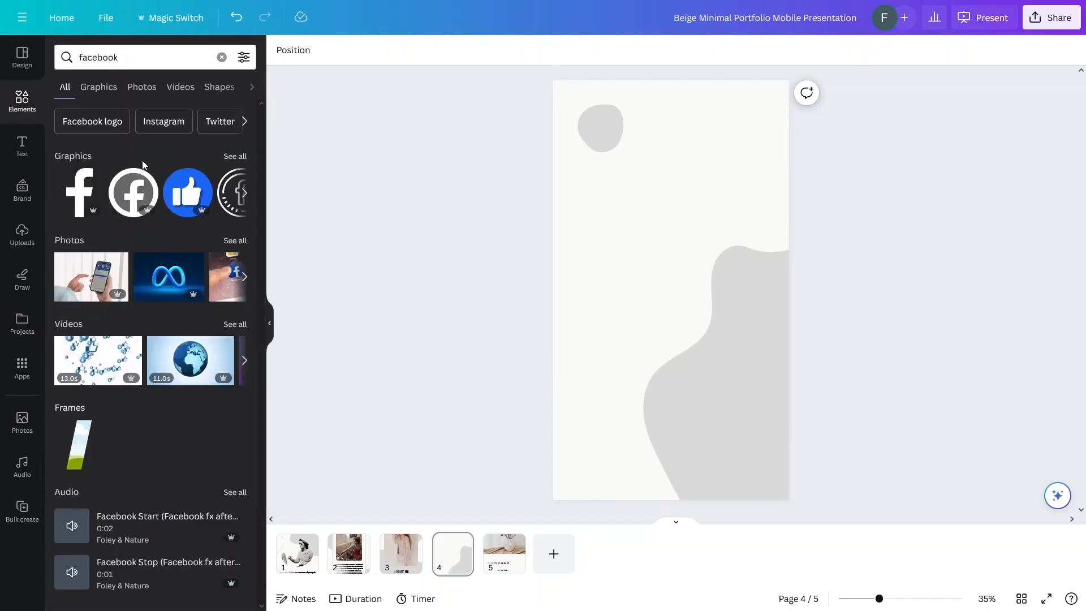
Step: Filter the facebook results to Graphics and place the black circular Facebook icon at page 4's top left
click(95, 91)
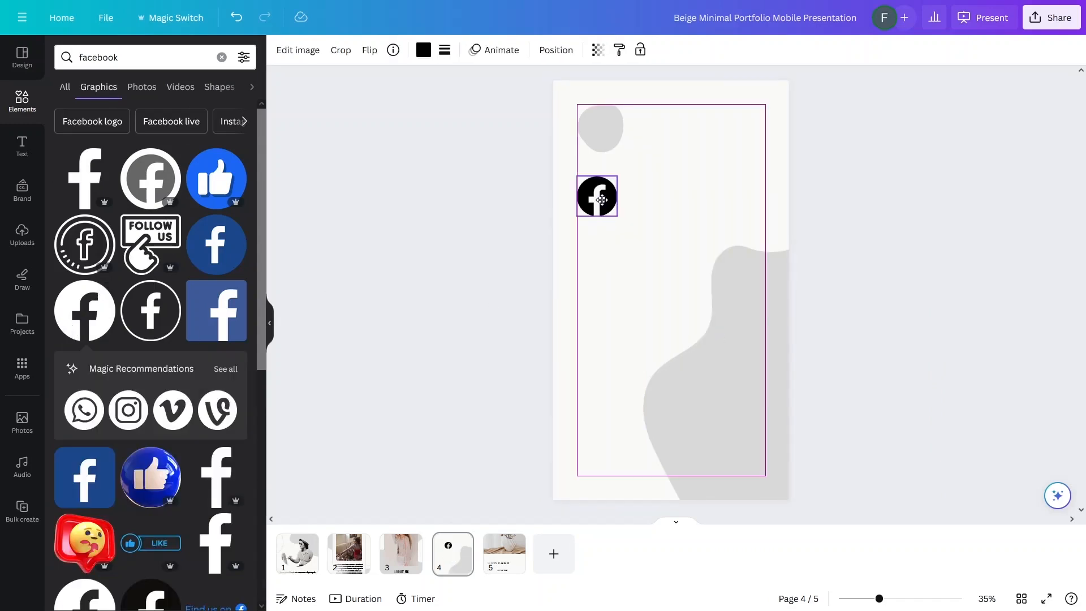
drag(601, 200, 601, 199)
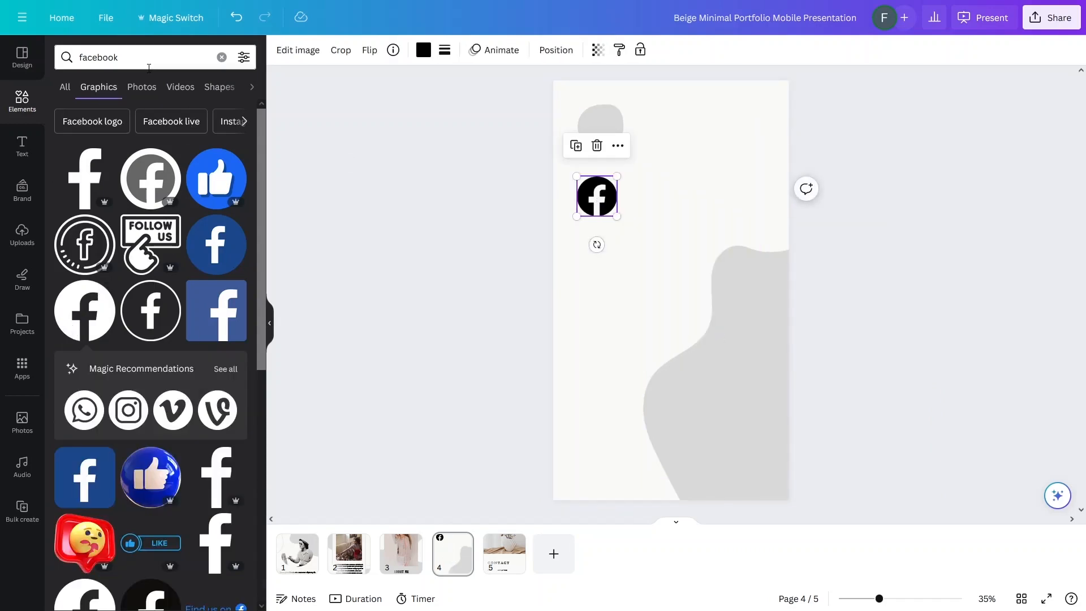
click(126, 59)
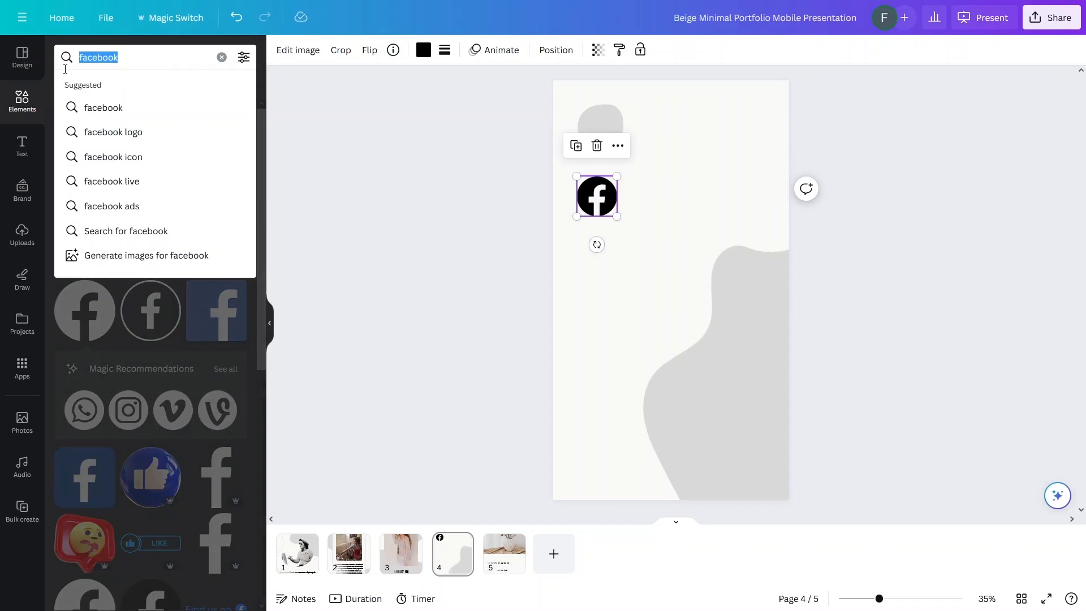
Step: Search graphics for instagram and place a black Instagram icon under the Facebook icon
text(isnta)
key(BackSpace)
key(BackSpace)
key(BackSpace)
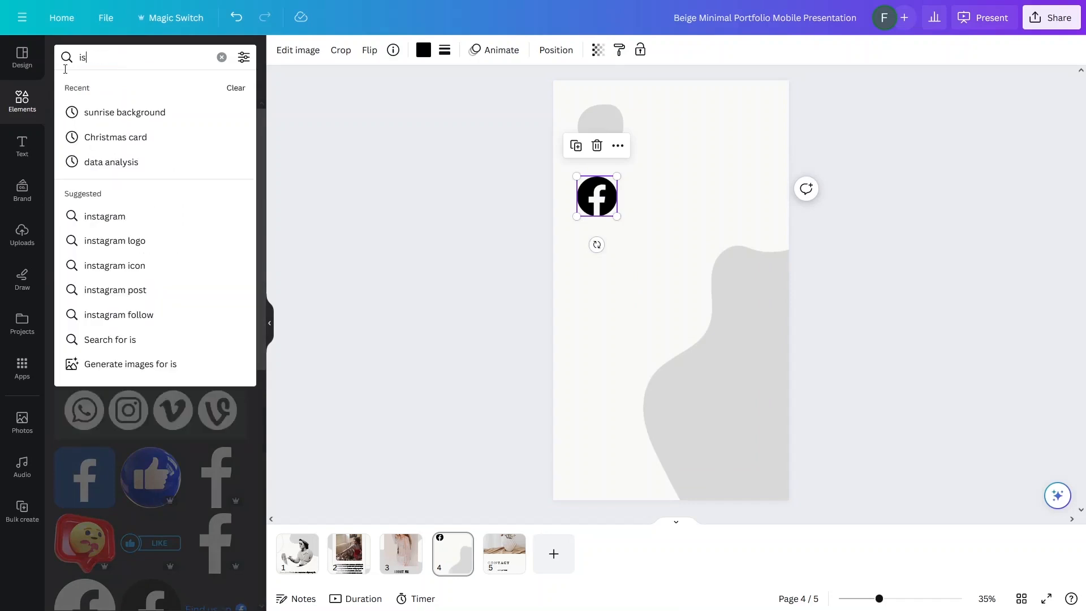
text(nsta)
key(Down)
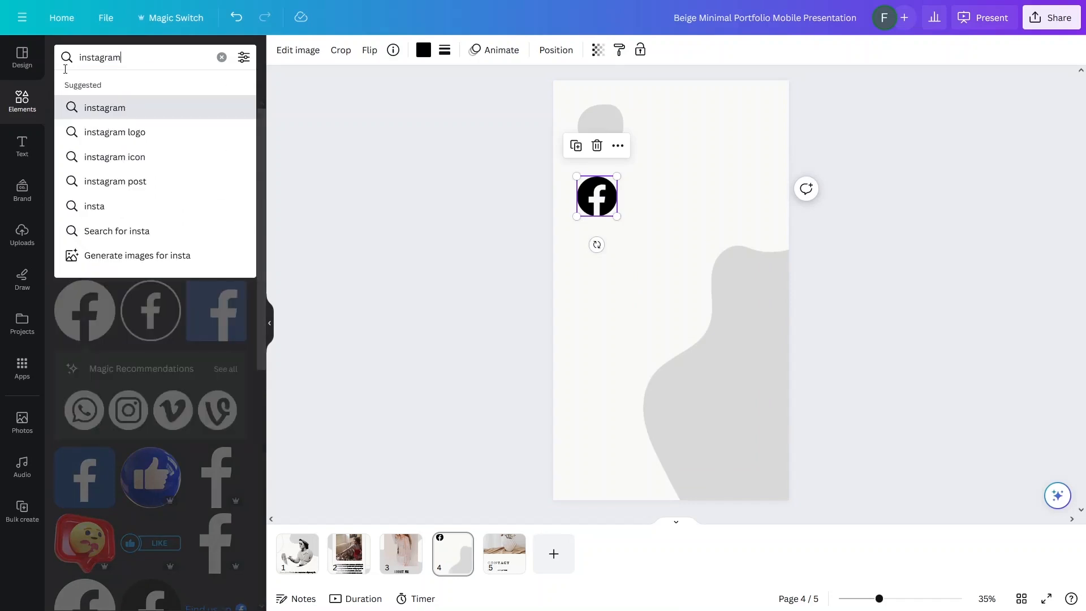
key(Return)
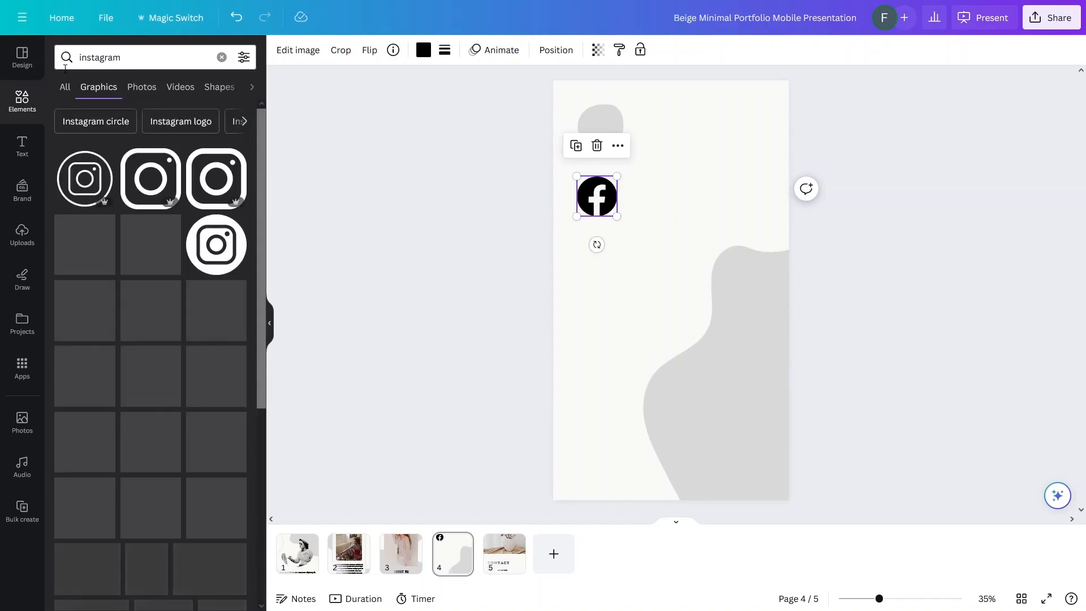
click(220, 238)
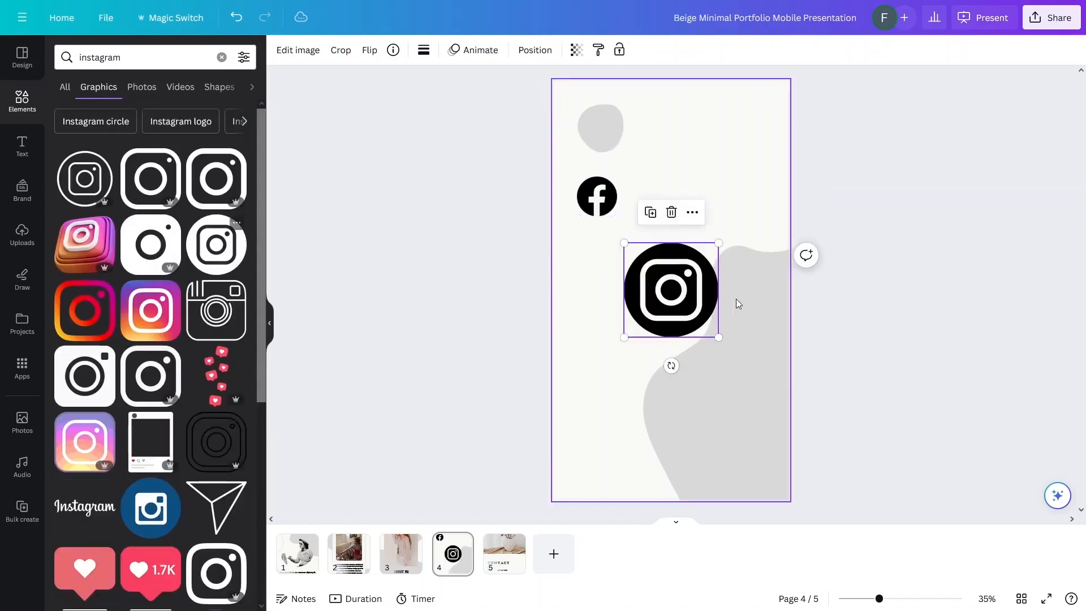
drag(707, 275, 648, 265)
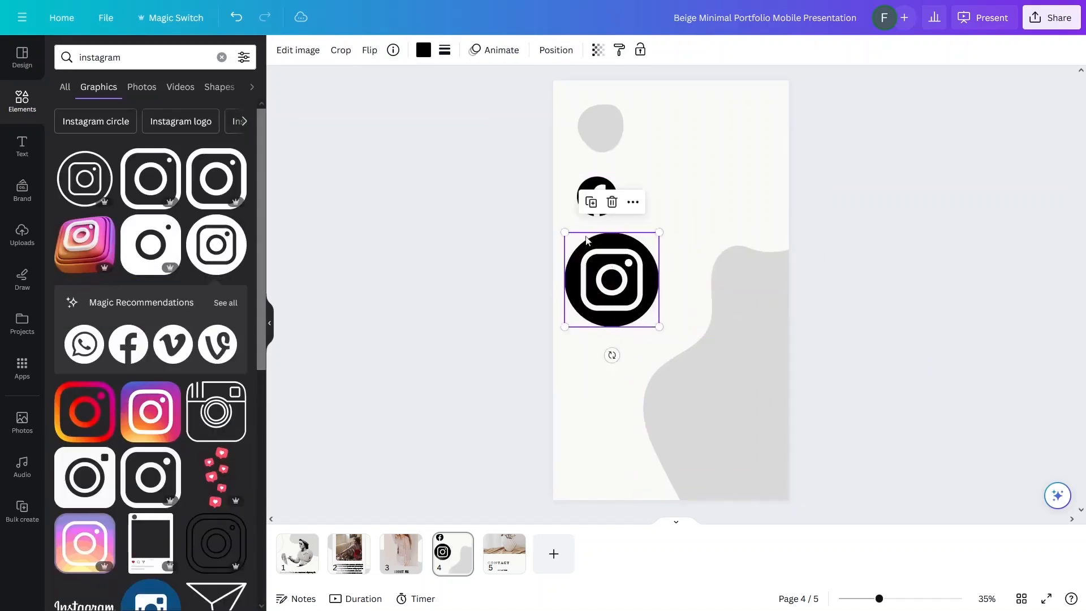
Step: Resize the Facebook icon to 180 × 180 px in the Position settings
click(597, 197)
click(492, 246)
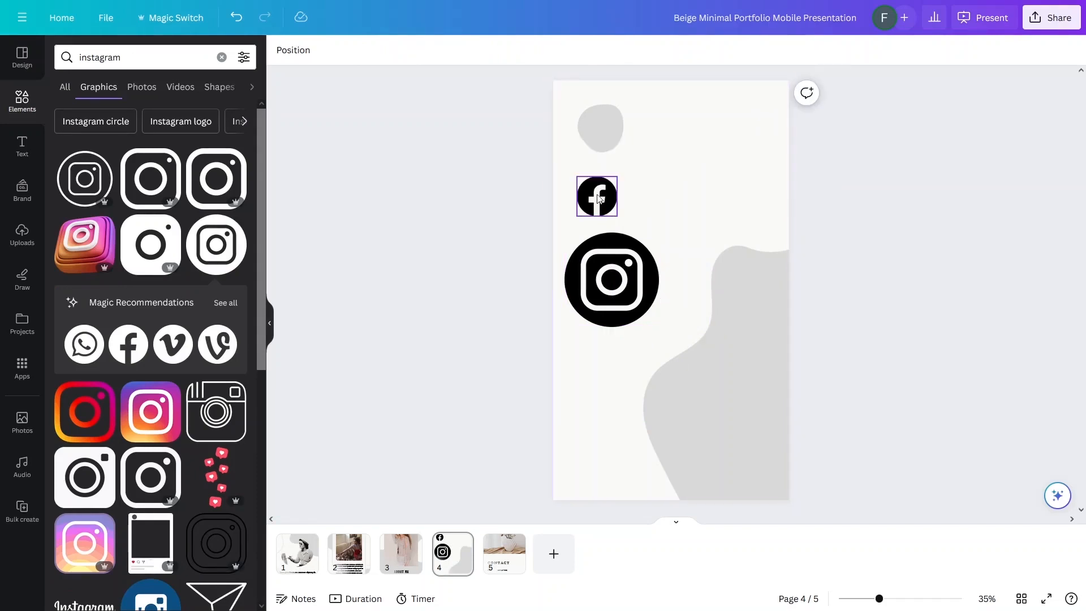
click(601, 195)
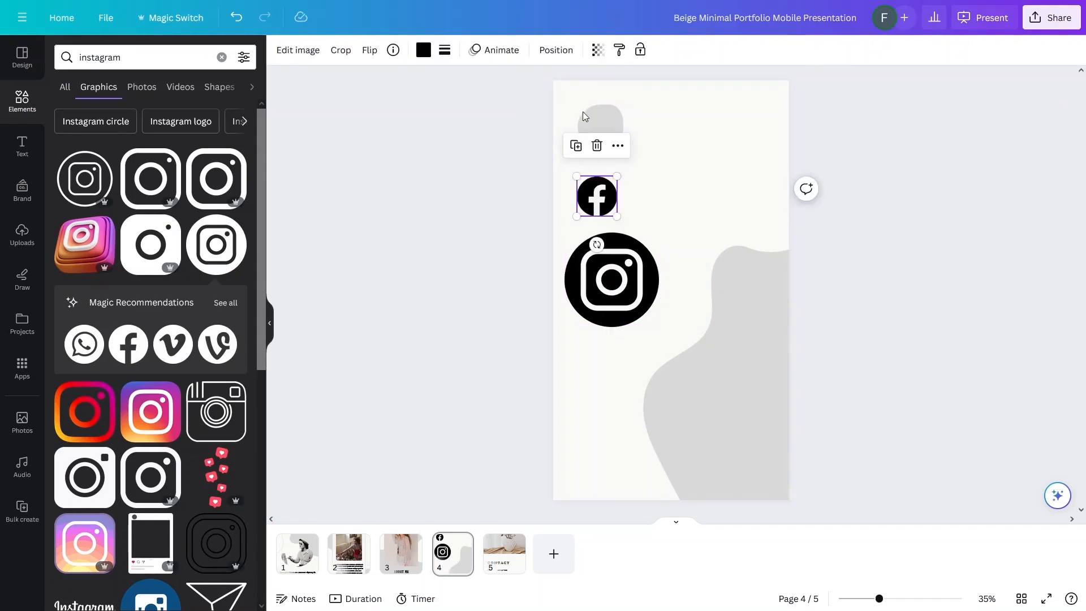
click(556, 50)
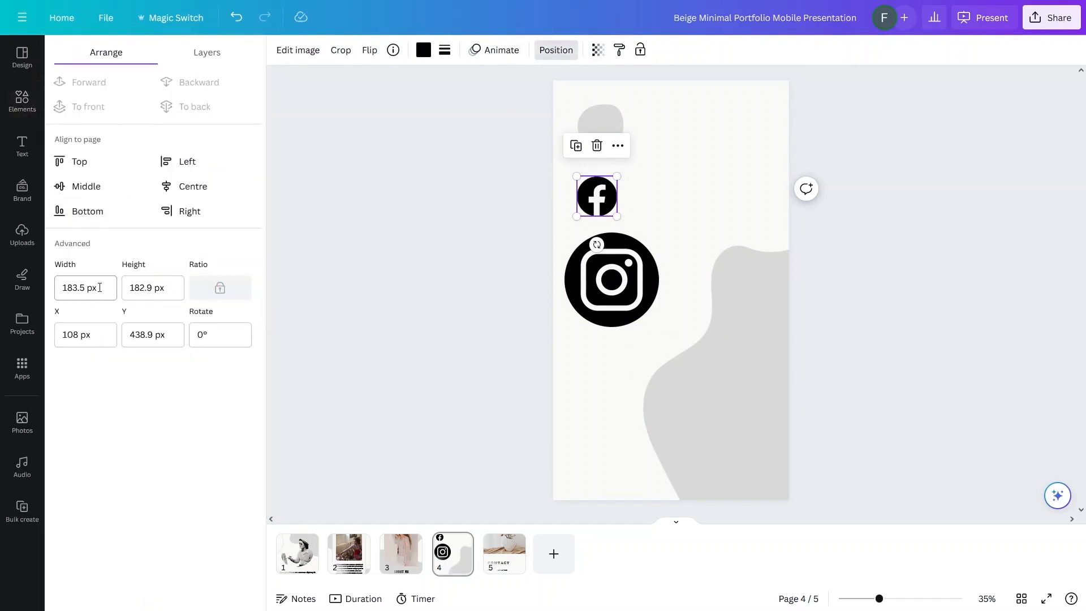
click(79, 287)
key(BackSpace)
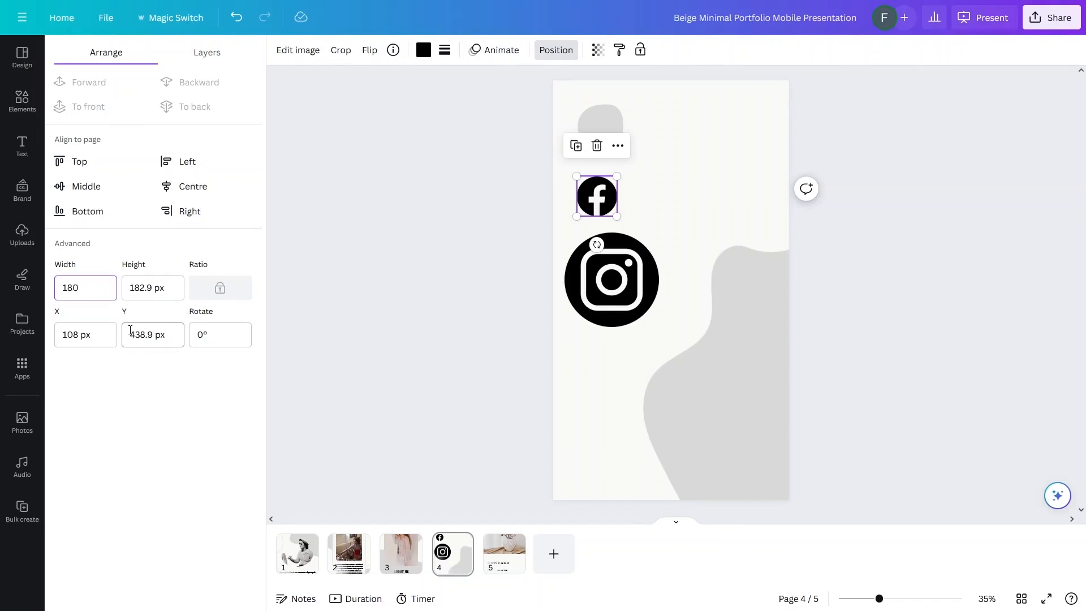
click(165, 288)
key(BackSpace)
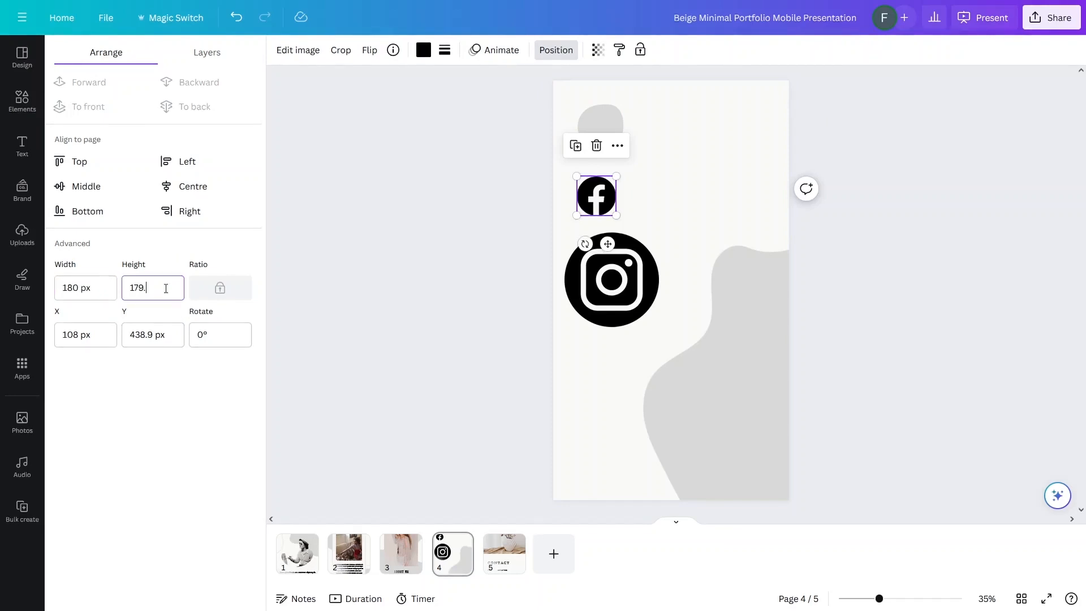
text(80)
key(Return)
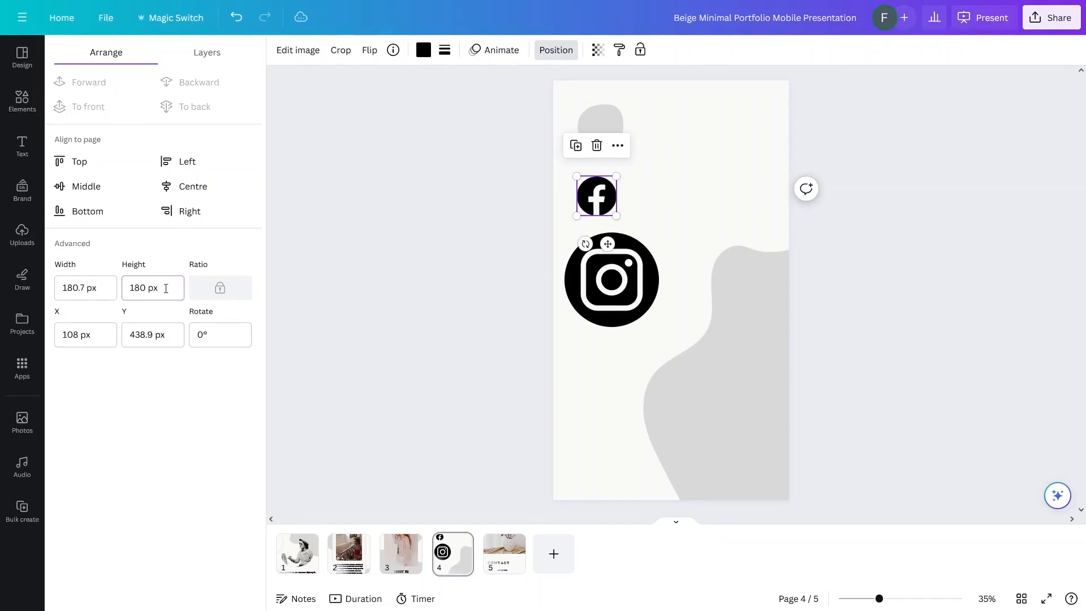
Step: Set the Instagram icon to 180 px wide and tall and line it up under Facebook
click(614, 282)
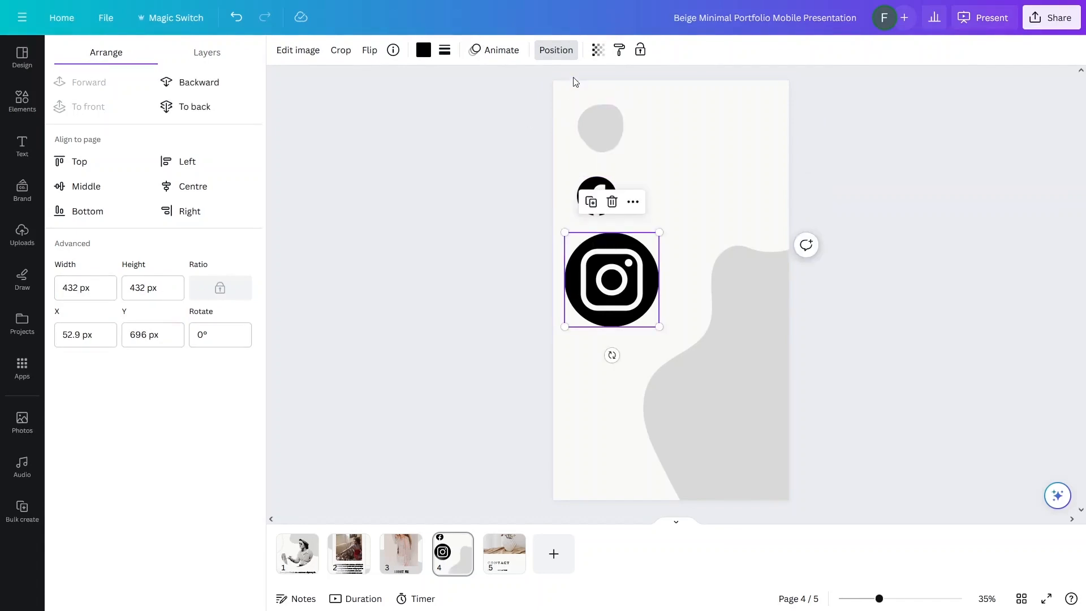
click(75, 287)
text(180)
key(Tab)
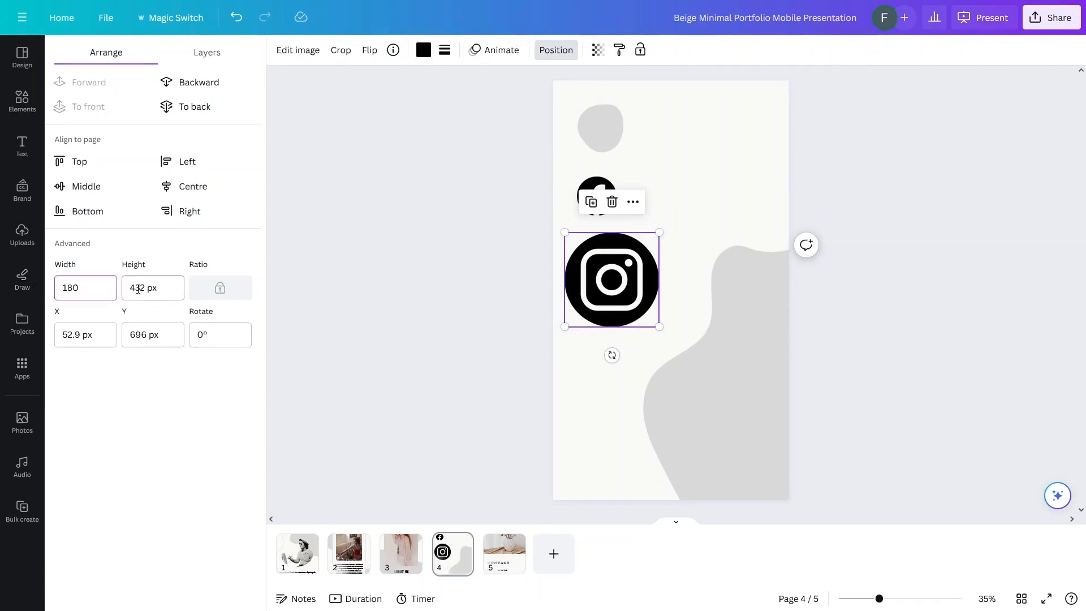
text(180)
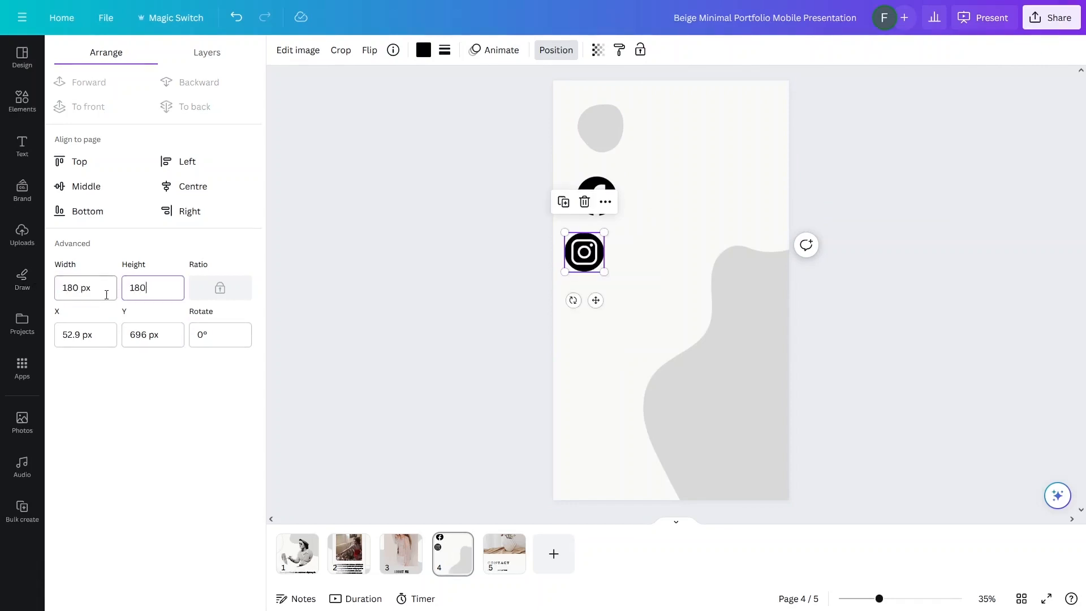
click(22, 100)
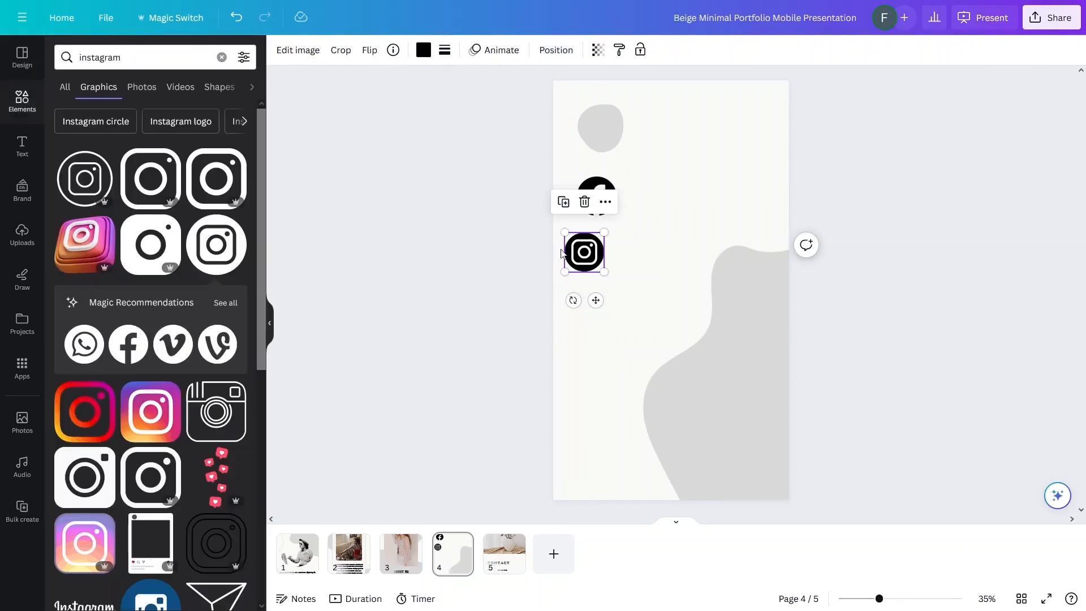
drag(586, 251, 605, 247)
Step: Adjust the Instagram icon's width to 180.7 px in the Position settings
click(556, 49)
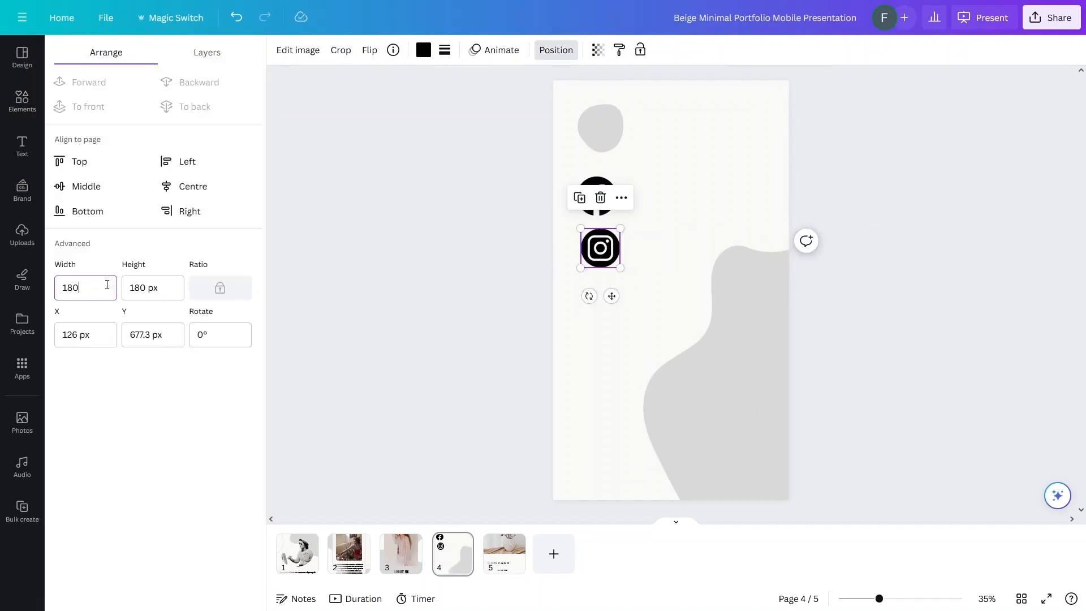
click(107, 285)
text(180.7)
key(Return)
click(508, 367)
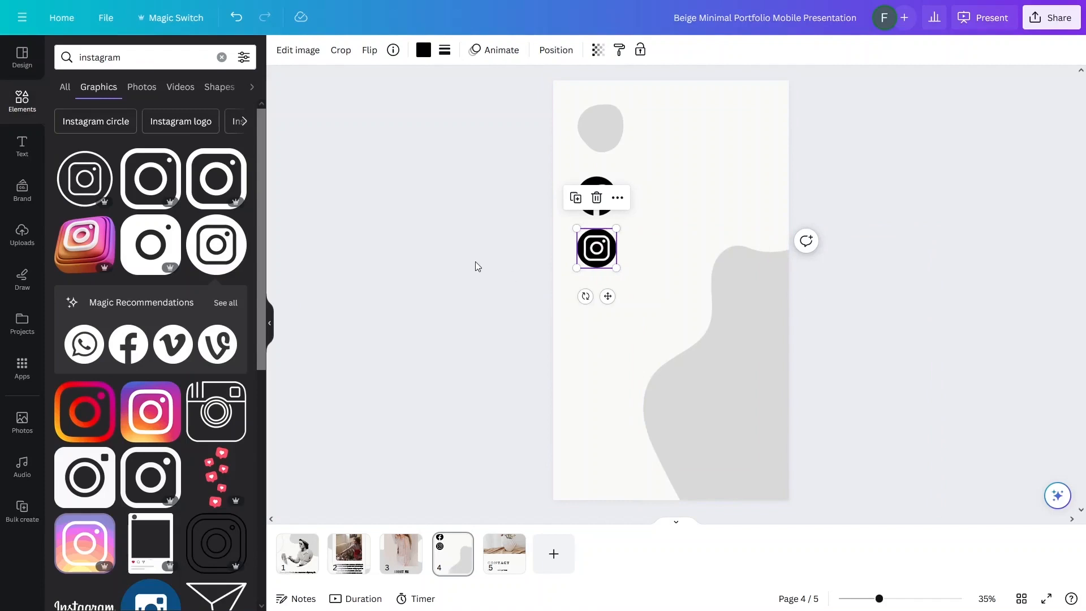
click(144, 59)
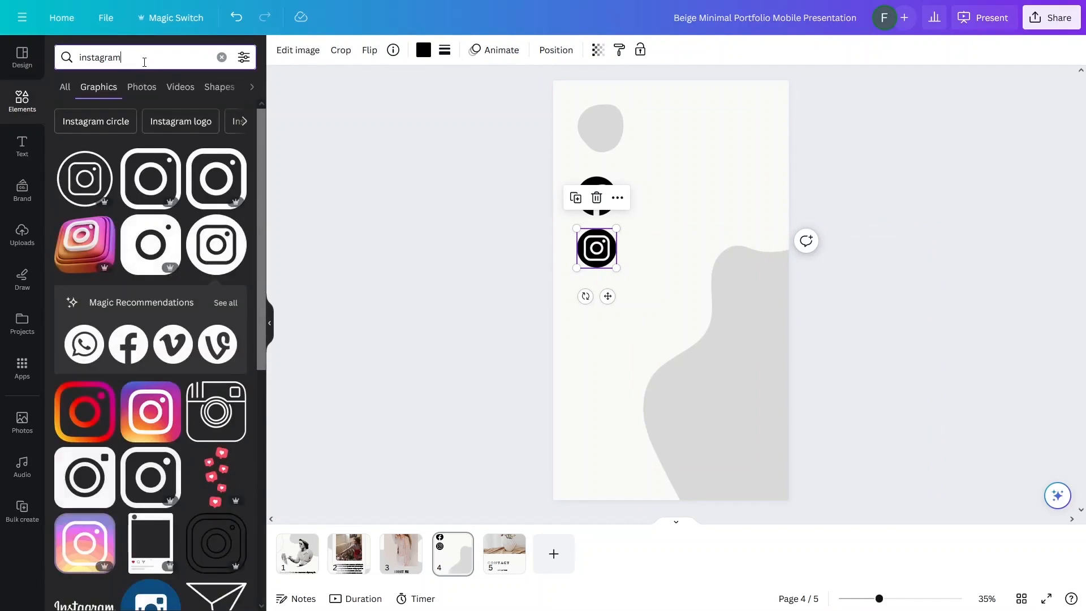
Step: Search graphics for youtube, after trying tiktok, and add the dark circular YouTube icon
key(BackSpace)
key(BackSpace)
key(BackSpace)
key(BackSpace)
key(BackSpace)
key(BackSpace)
key(BackSpace)
key(BackSpace)
key(BackSpace)
text(t)
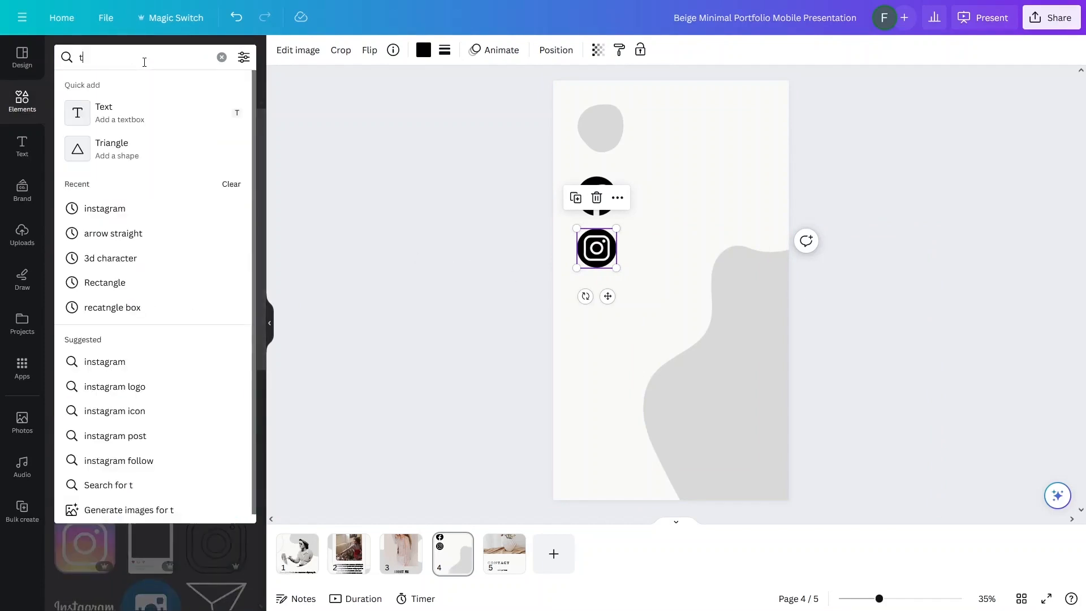
text(iktok)
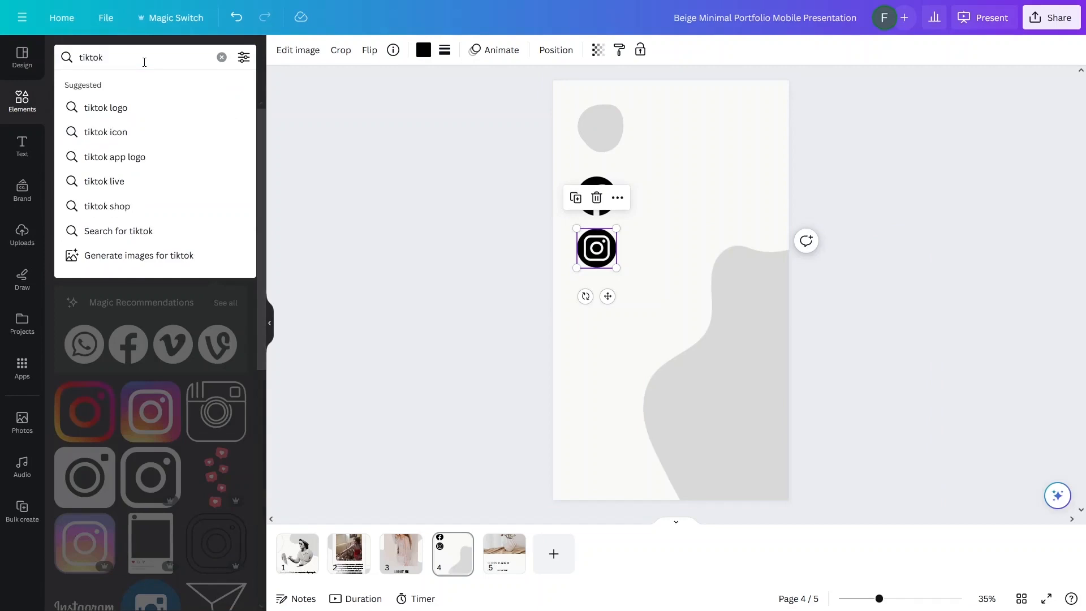
key(Return)
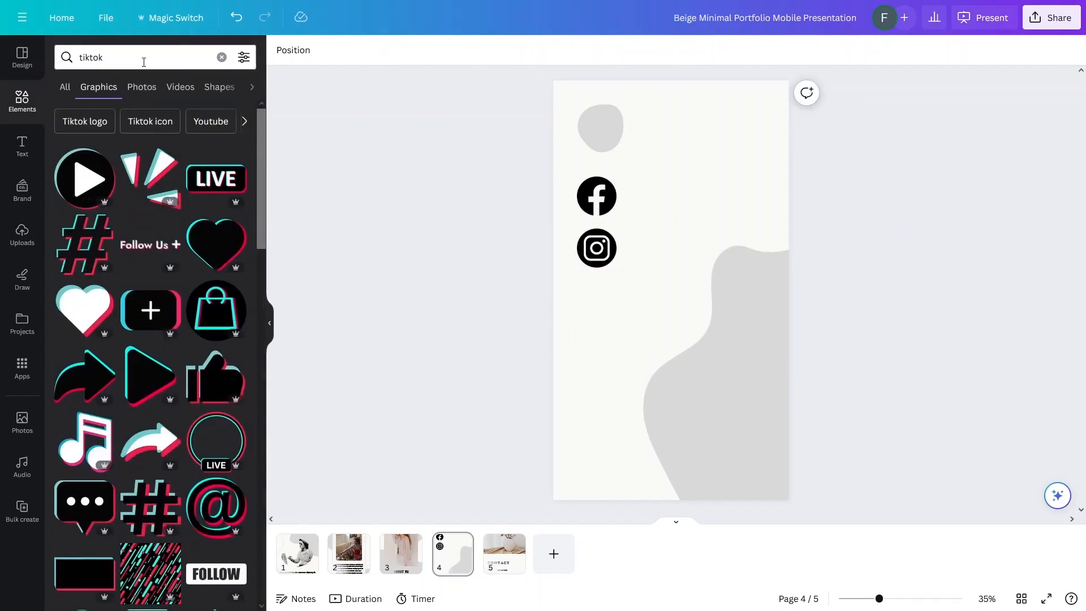
click(126, 56)
text(youtube)
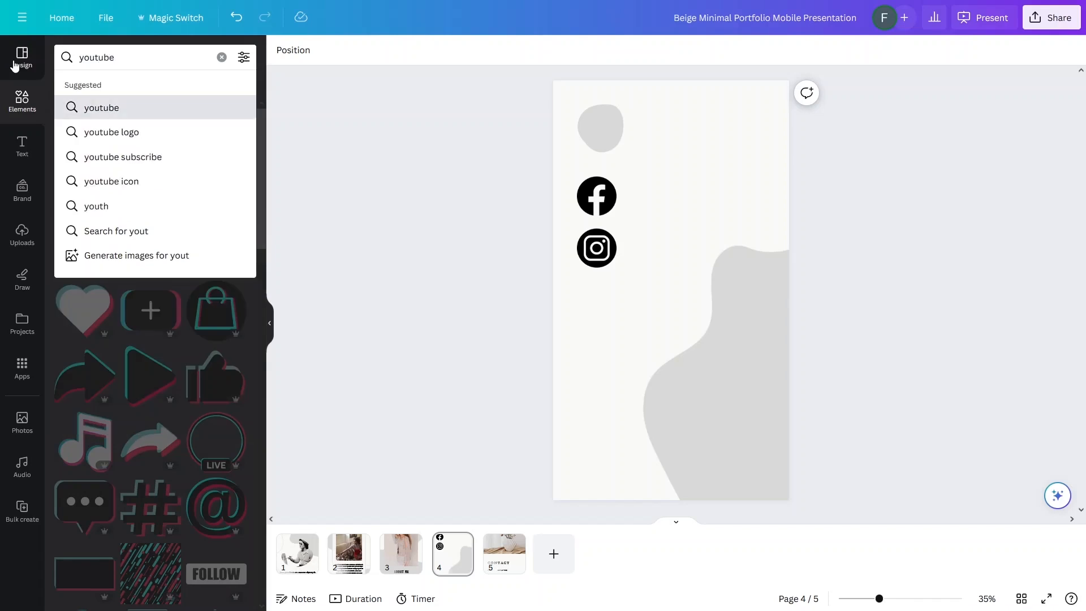
key(Return)
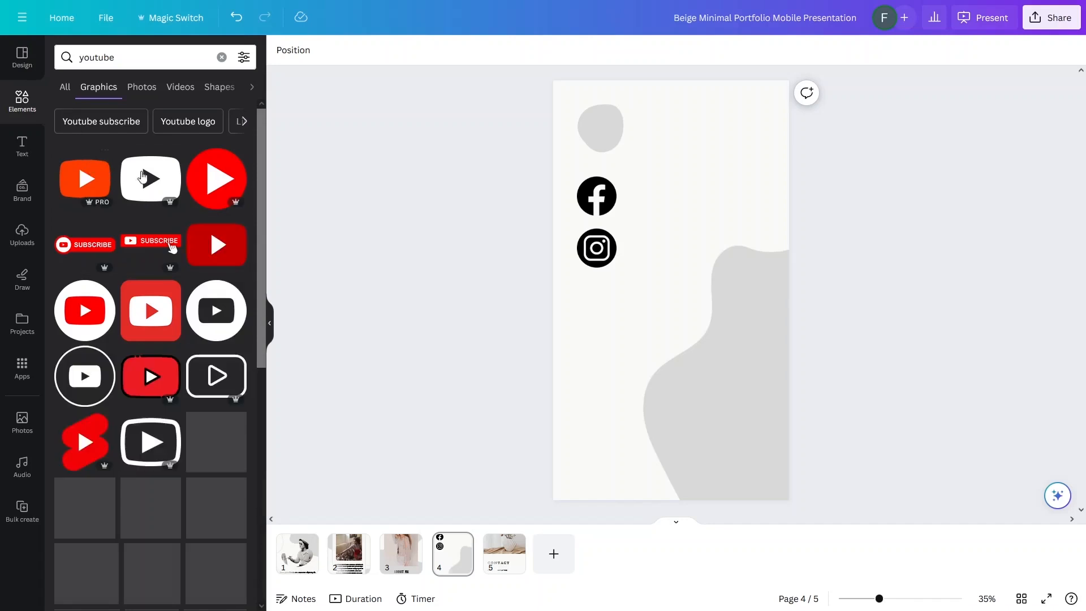
click(219, 327)
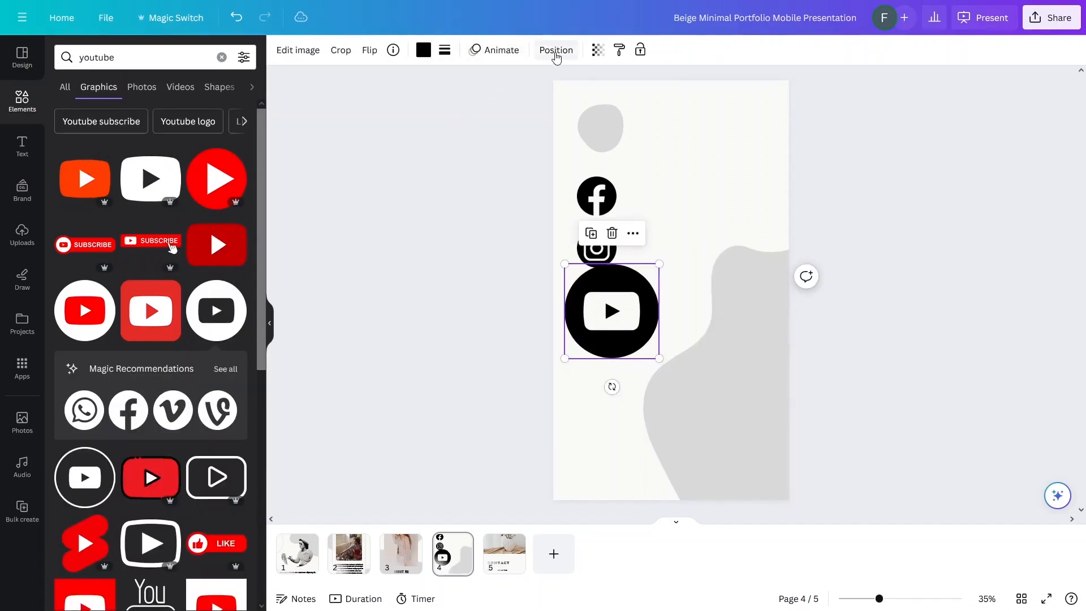
Step: Set the YouTube icon's width and height to 180 px
click(557, 52)
double_click(68, 288)
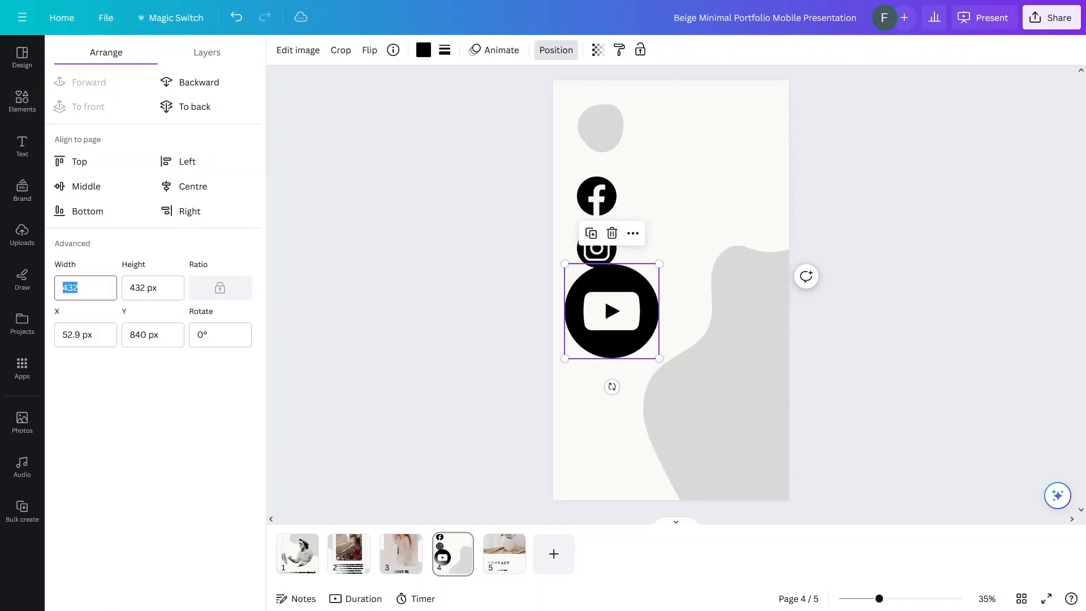
text(180.7)
key(Tab)
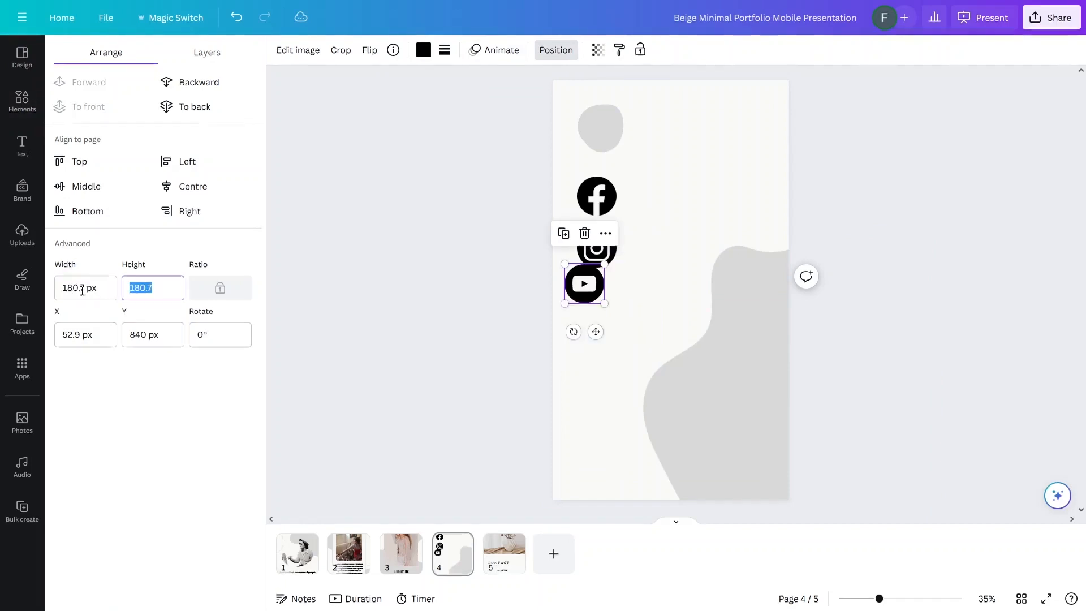
text(180)
key(Return)
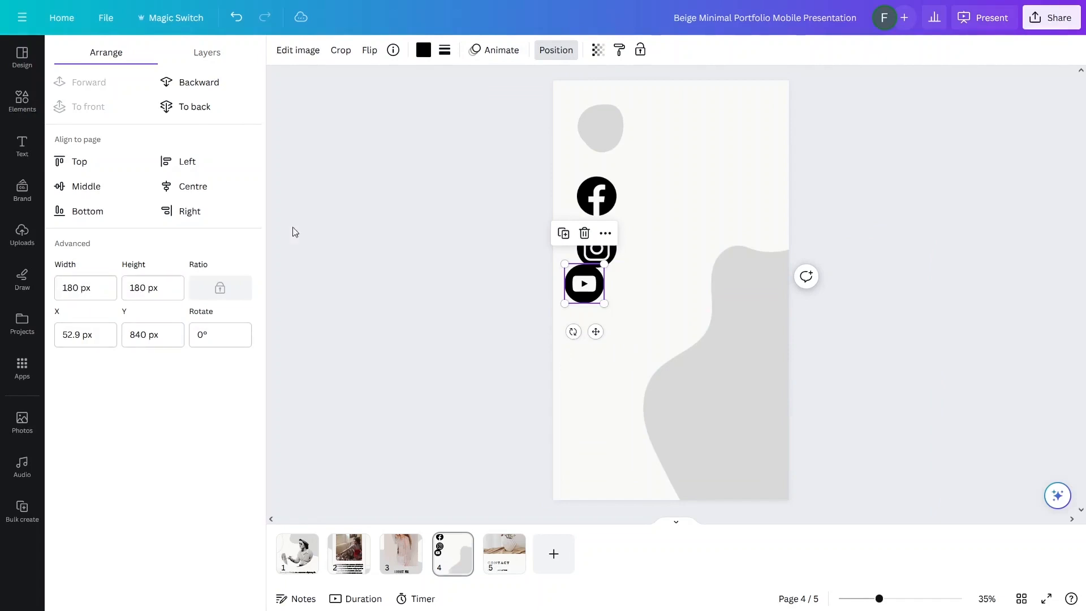
Step: Space the YouTube icon under Instagram and move all three icons lower on the page
mouse_move(591, 287)
mouse_down()
mouse_move(608, 299)
mouse_move(599, 300)
mouse_up()
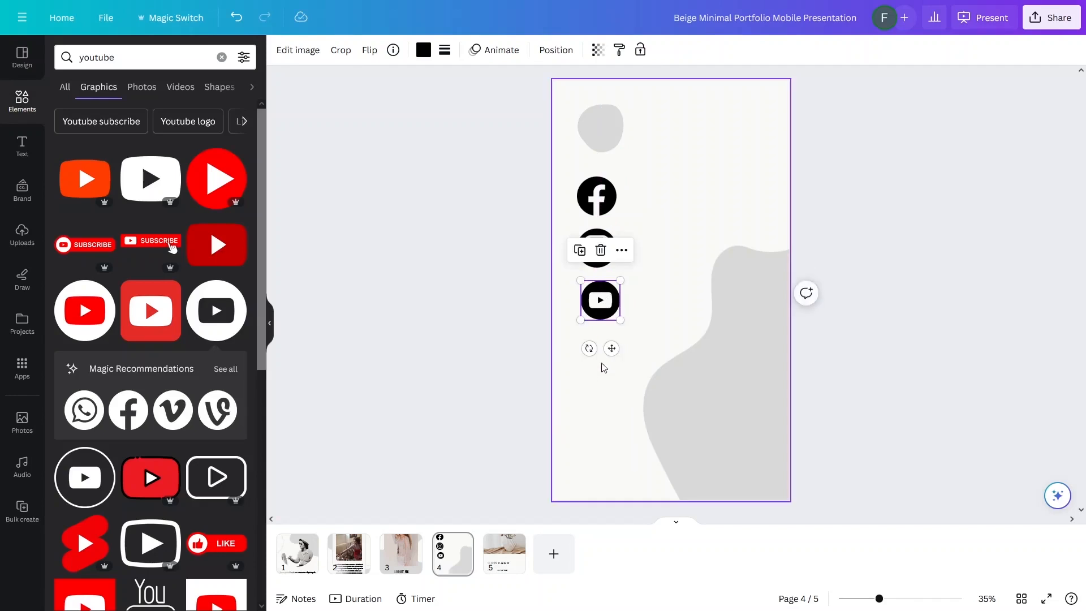
drag(577, 175, 636, 328)
drag(604, 252, 603, 290)
click(567, 252)
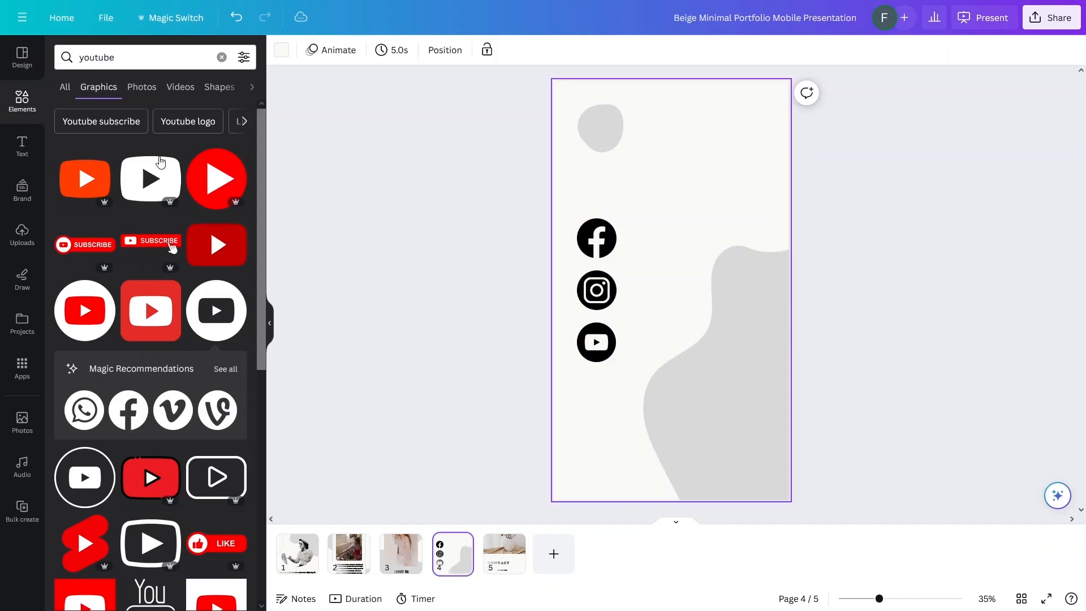
Step: Add a subheading text box with the social handle and place it beside the Facebook icon
click(22, 146)
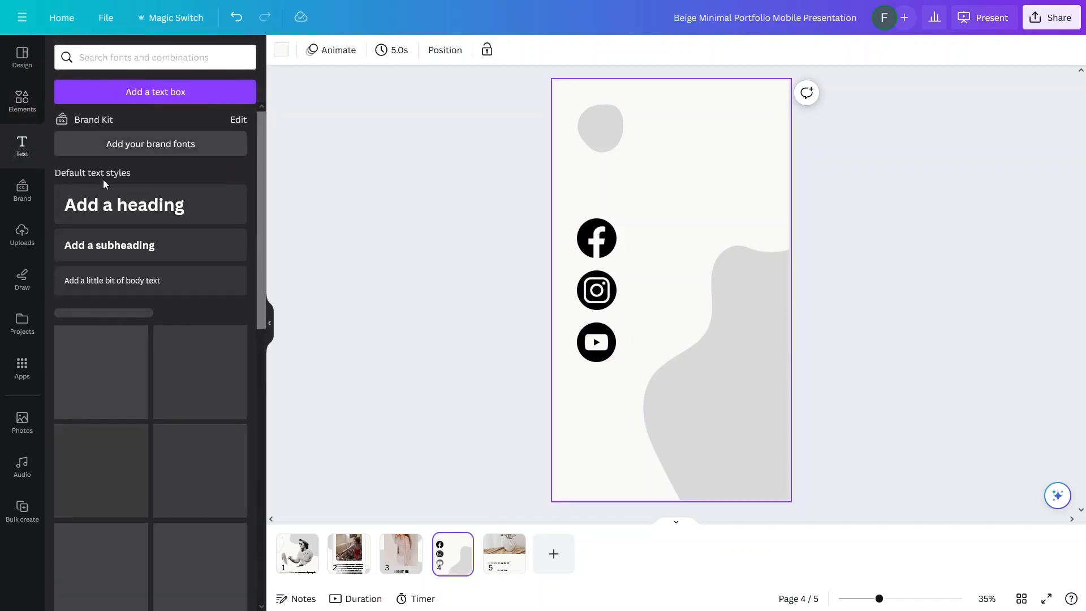
click(150, 245)
drag(682, 328, 682, 269)
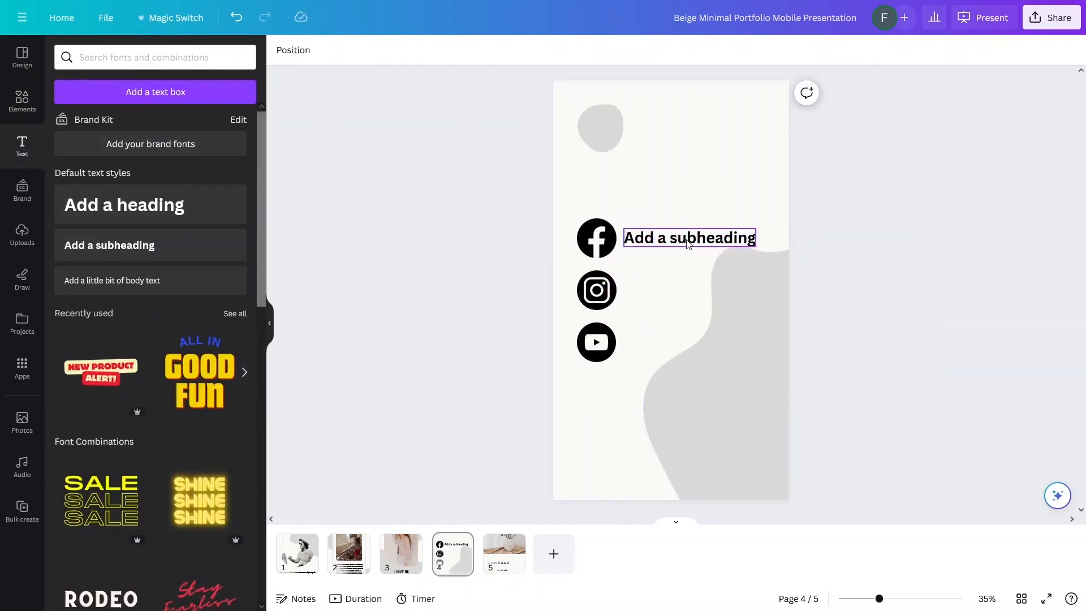
double_click(687, 238)
text(@)
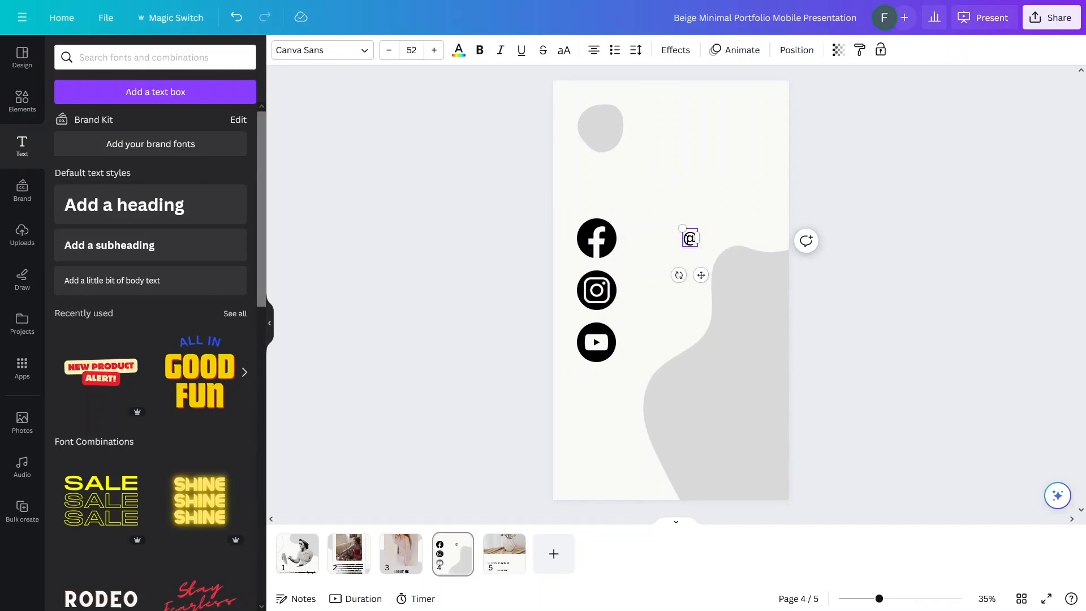
text(fahad)
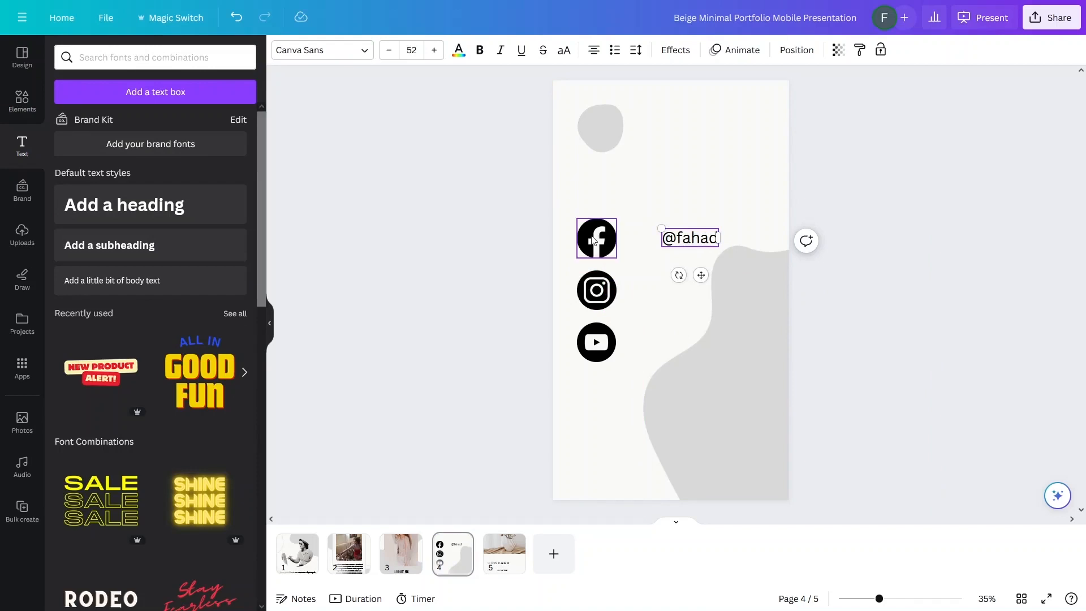
click(541, 246)
click(679, 233)
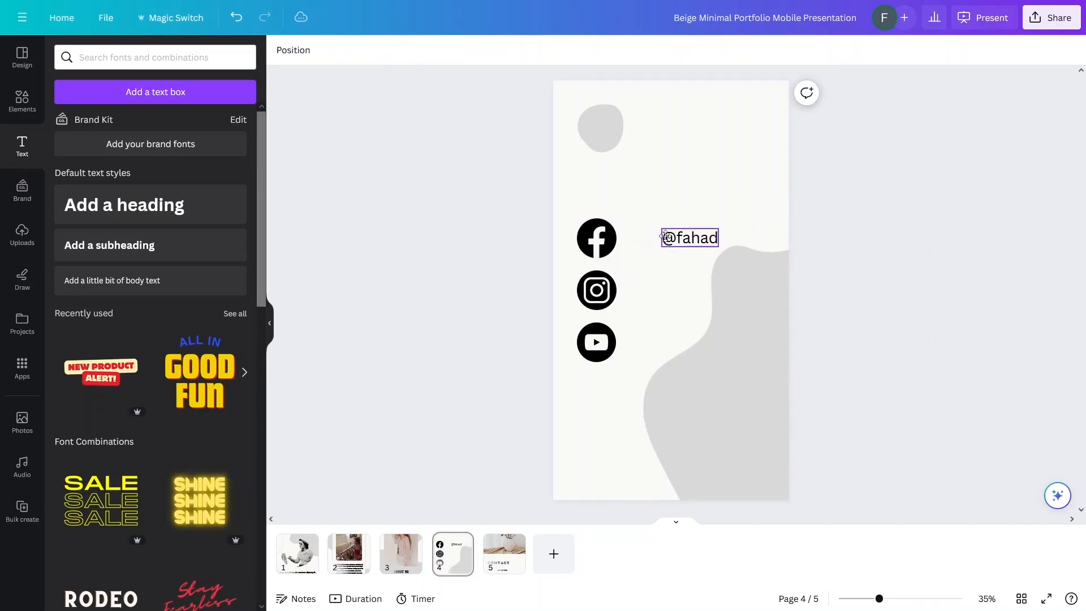
drag(680, 233, 650, 234)
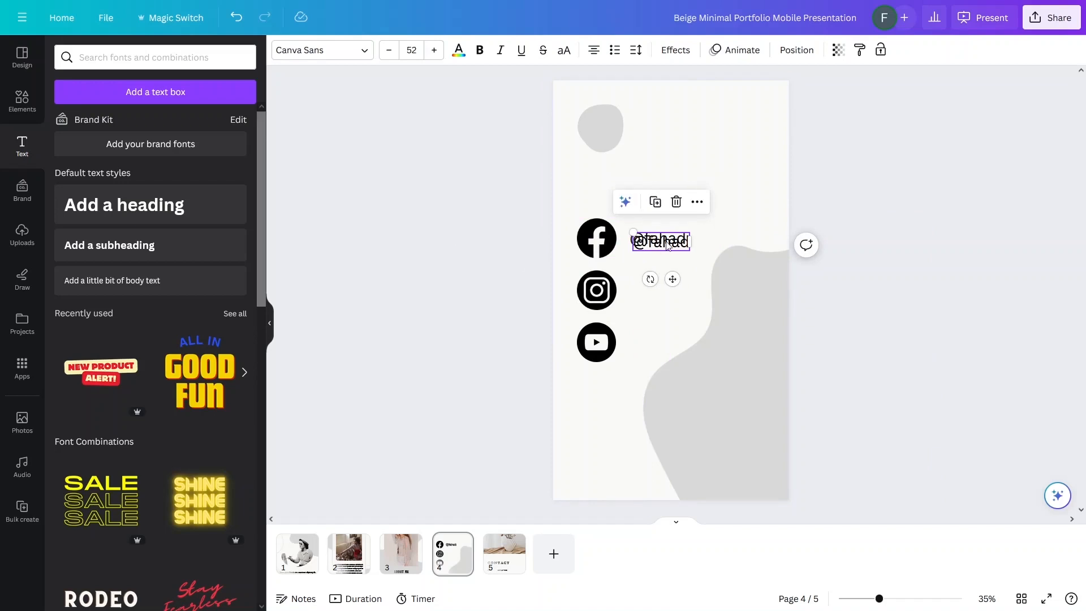
Step: Copy the handle beside the Instagram and YouTube icons and select all three handles
drag(662, 242, 659, 334)
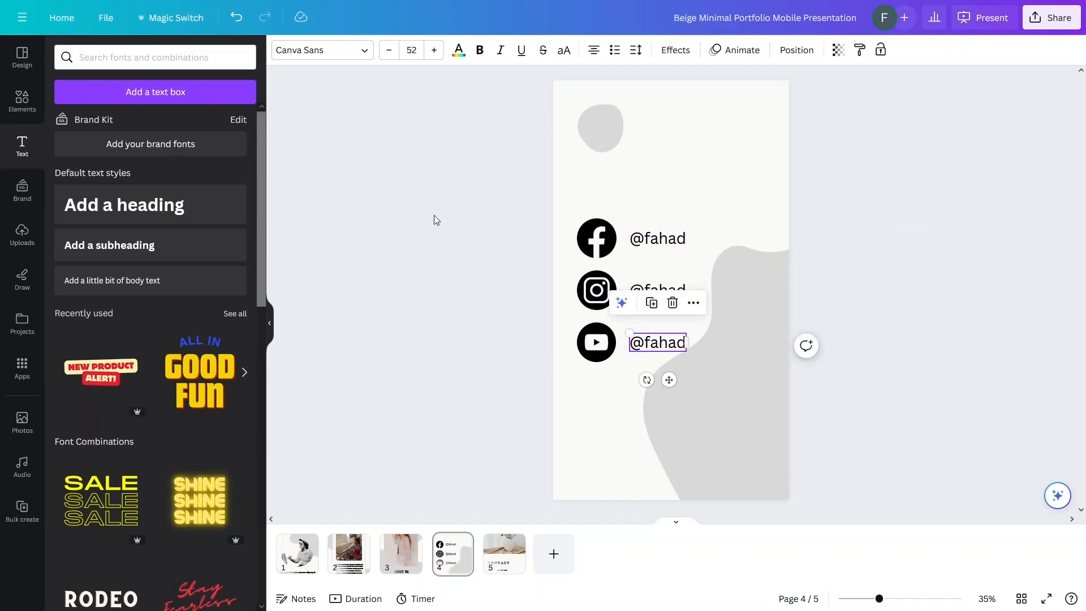
click(483, 270)
click(668, 240)
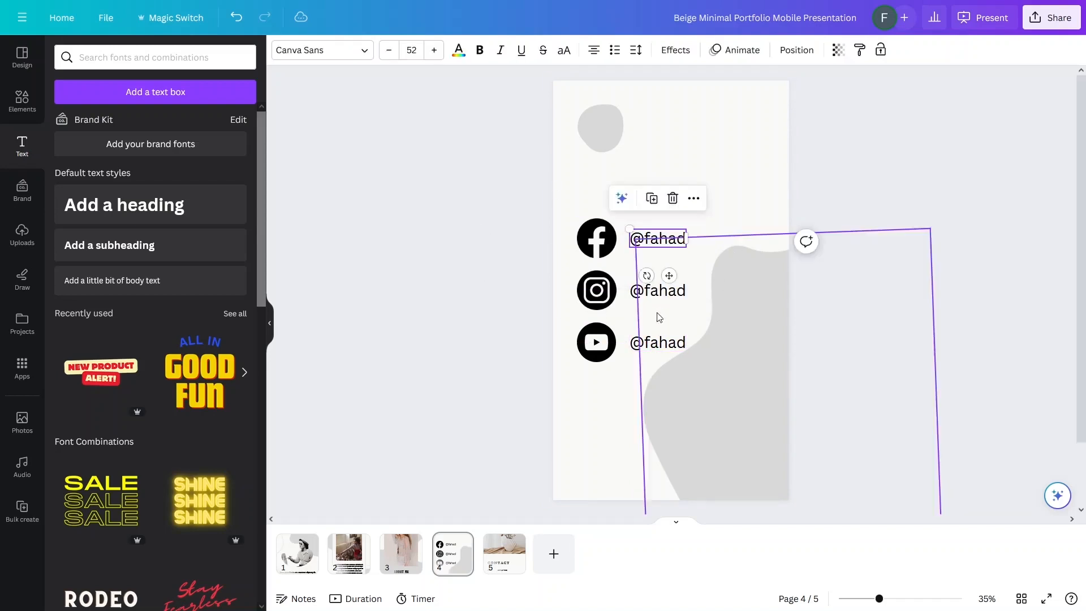
shift+click(656, 290)
shift+click(665, 340)
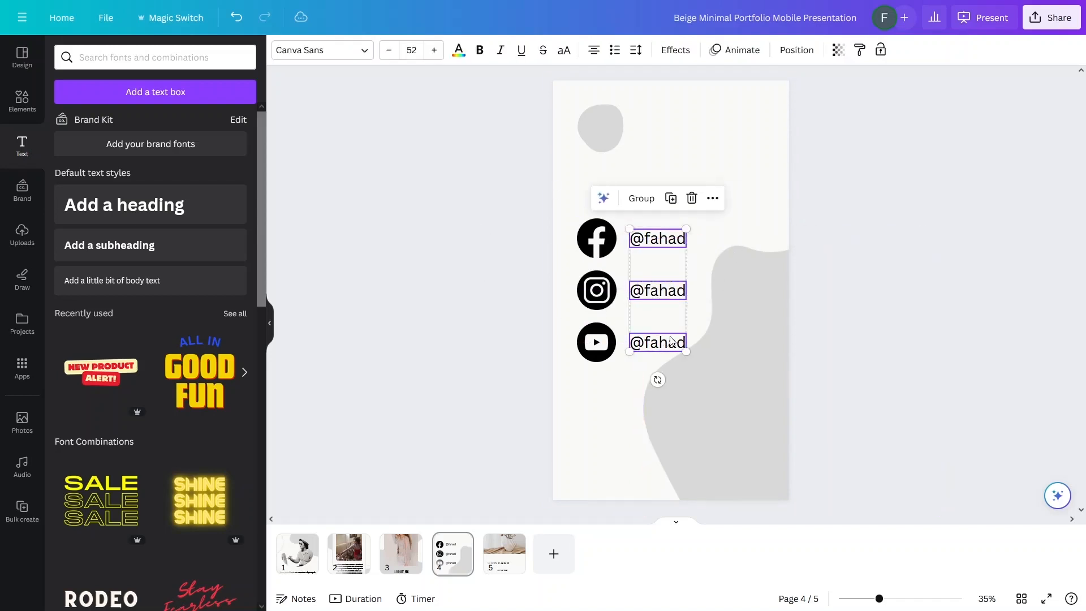
click(347, 56)
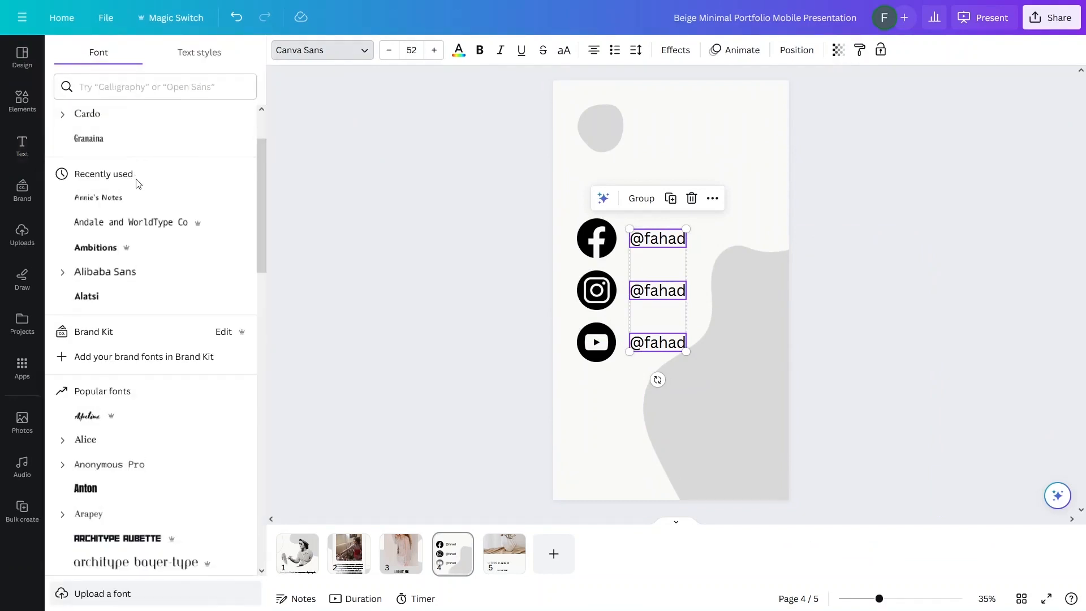
Step: Change all three handle labels to the Granaina font
click(109, 139)
drag(676, 232, 727, 209)
key(ctrl+z)
click(462, 262)
click(450, 297)
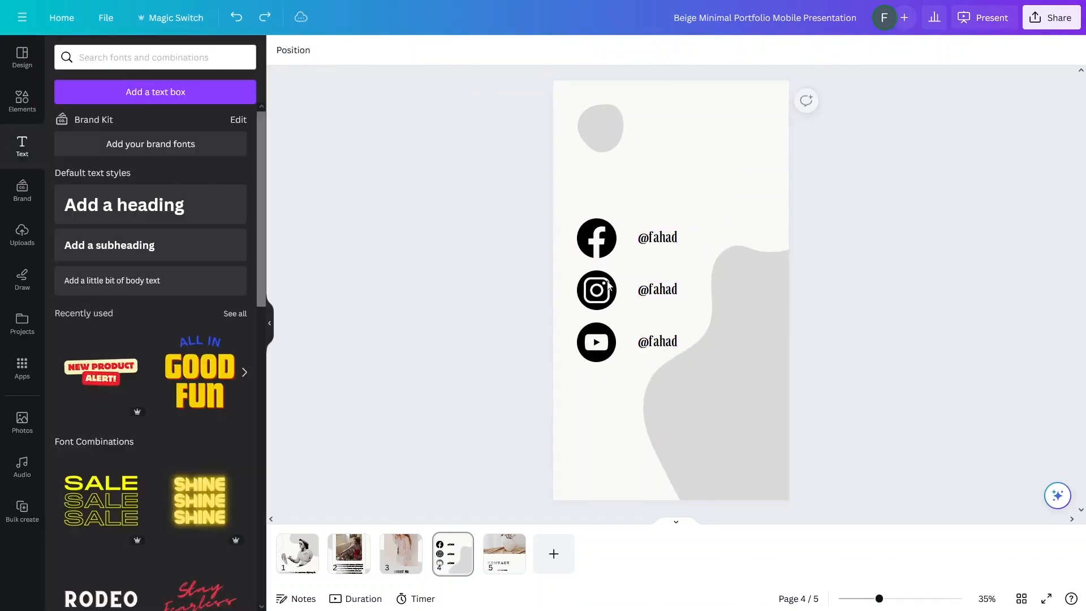
Step: Set the Facebook and Instagram handles to font size 60
click(638, 242)
click(421, 46)
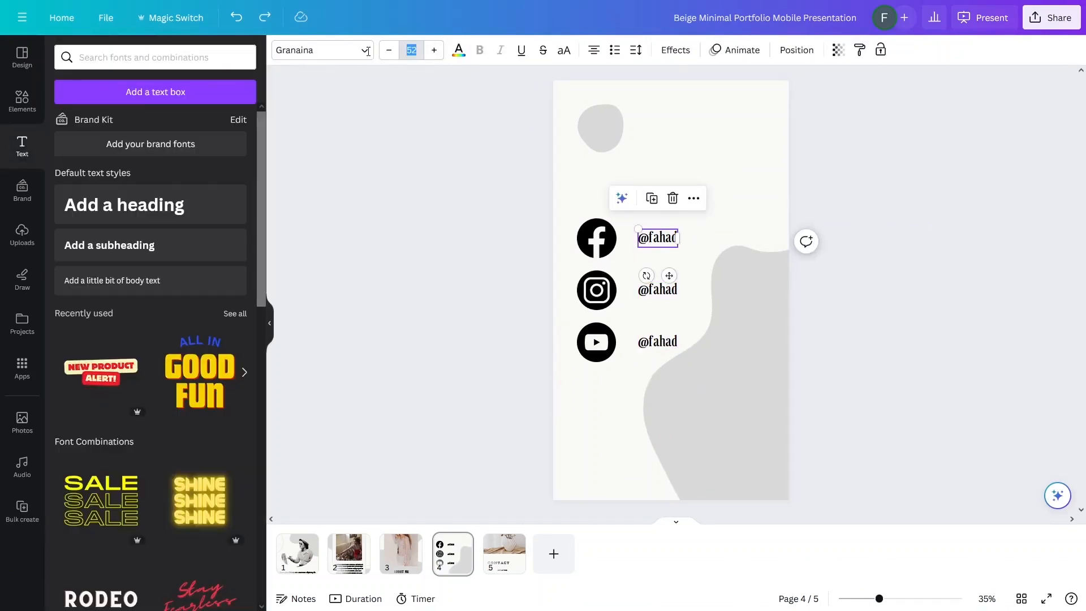
key(Escape)
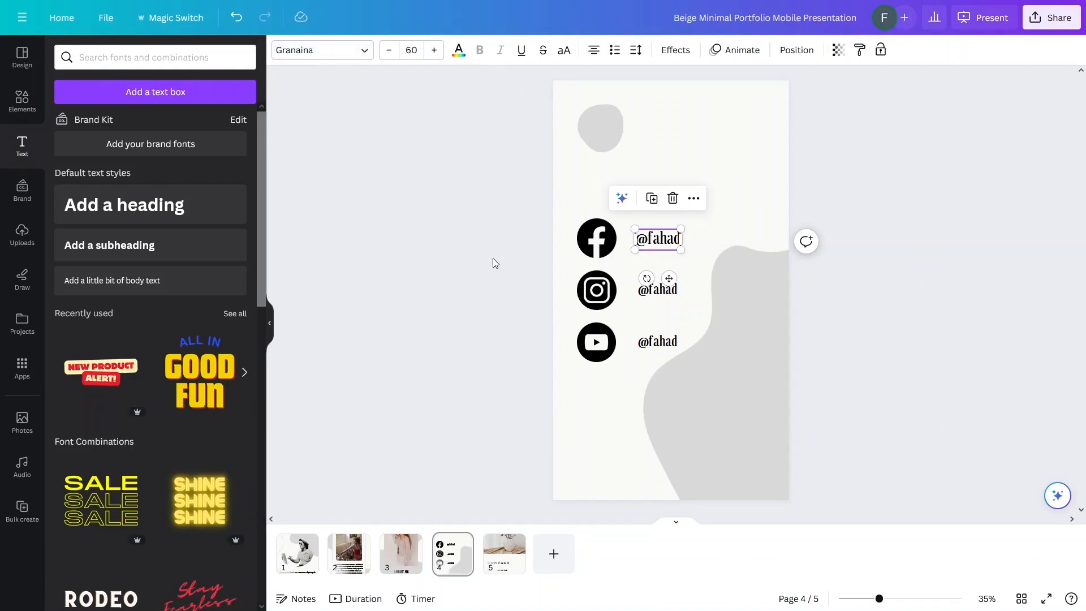
click(648, 292)
click(411, 50)
text(60)
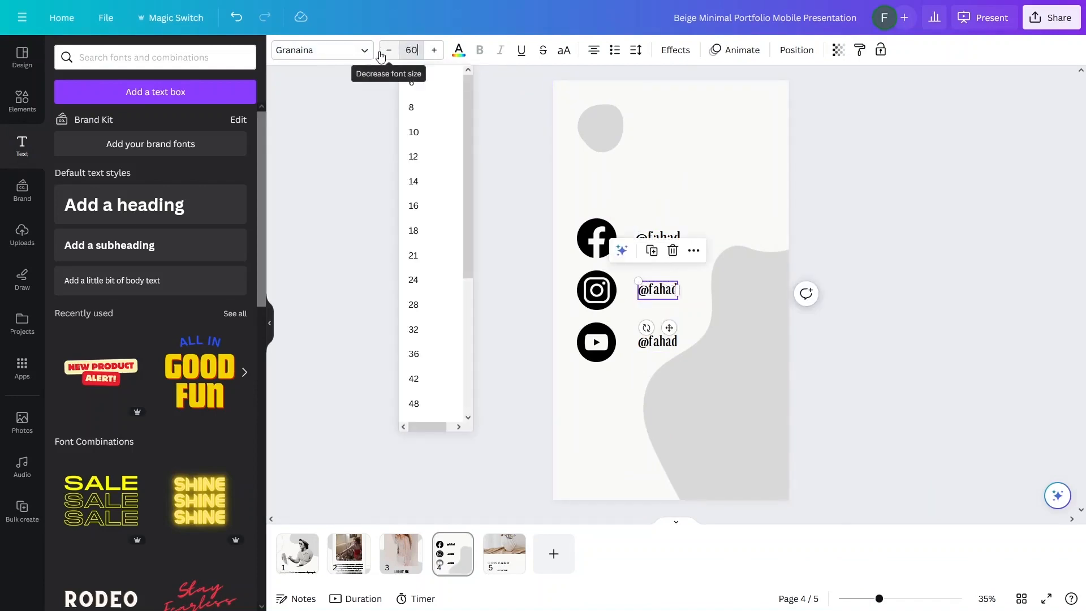
key(Escape)
Step: Set the YouTube handle to font size 60
click(668, 351)
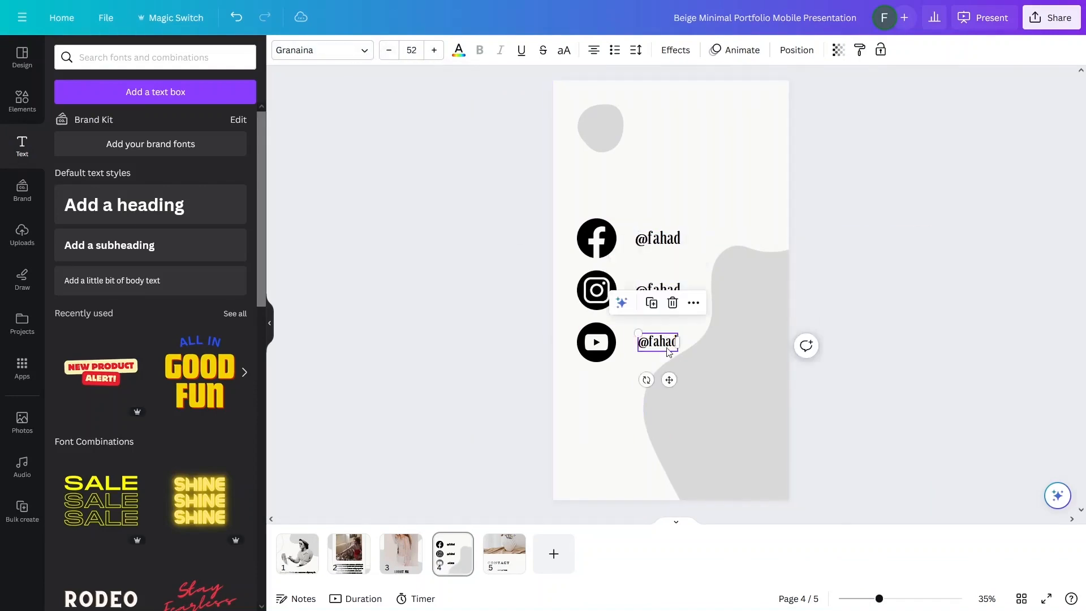
click(415, 57)
text(60)
key(Return)
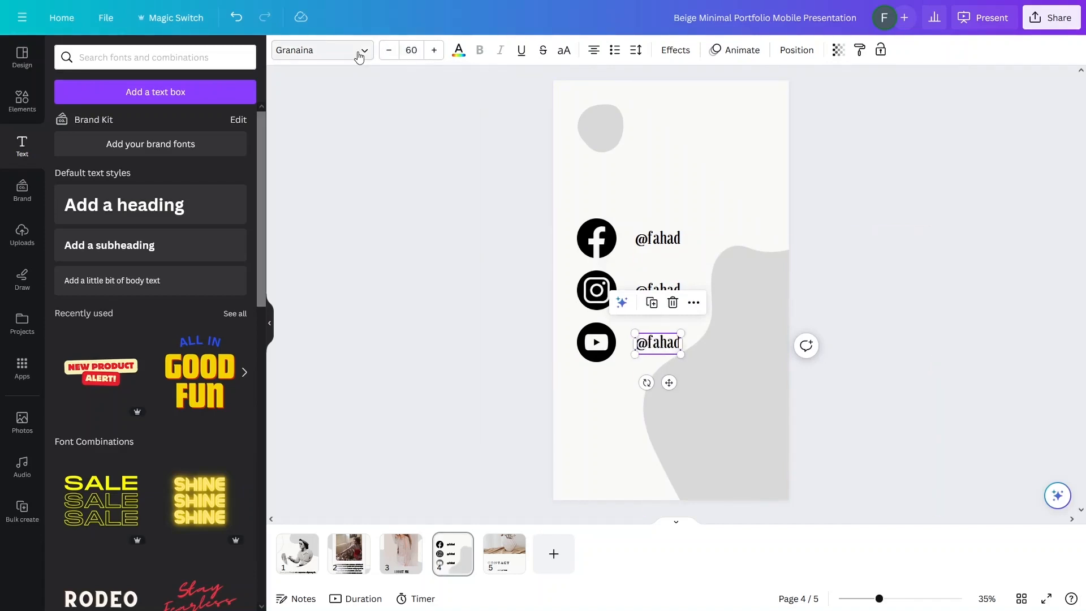
click(613, 185)
click(658, 238)
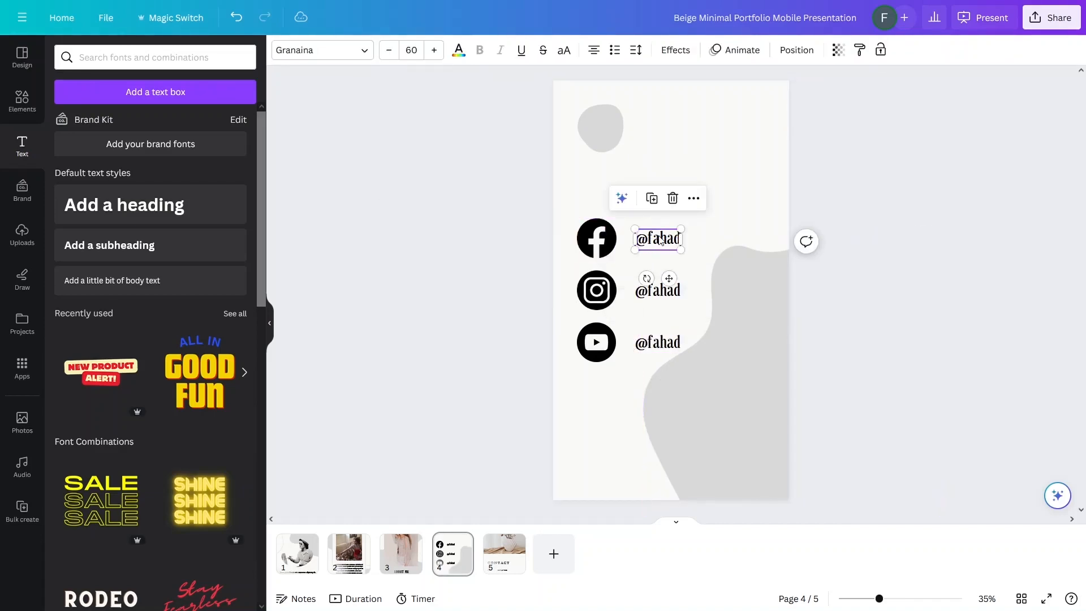
Step: Copy a handle to the page top, retype it as 'Link Tree', enlarge it and place it over the grey blob
drag(660, 240, 672, 134)
double_click(672, 134)
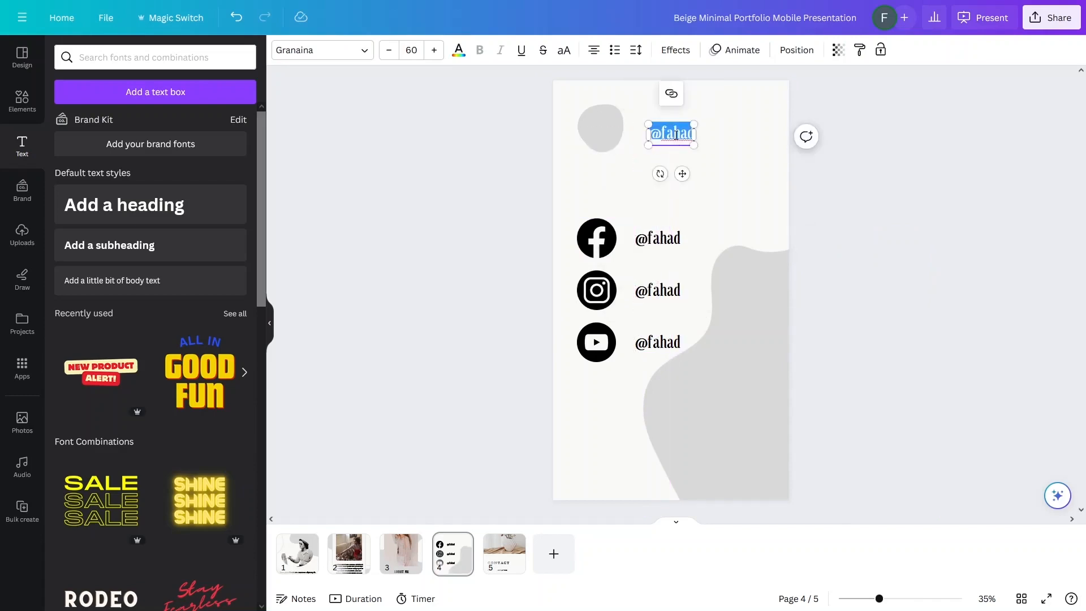
key(BackSpace)
text(Link)
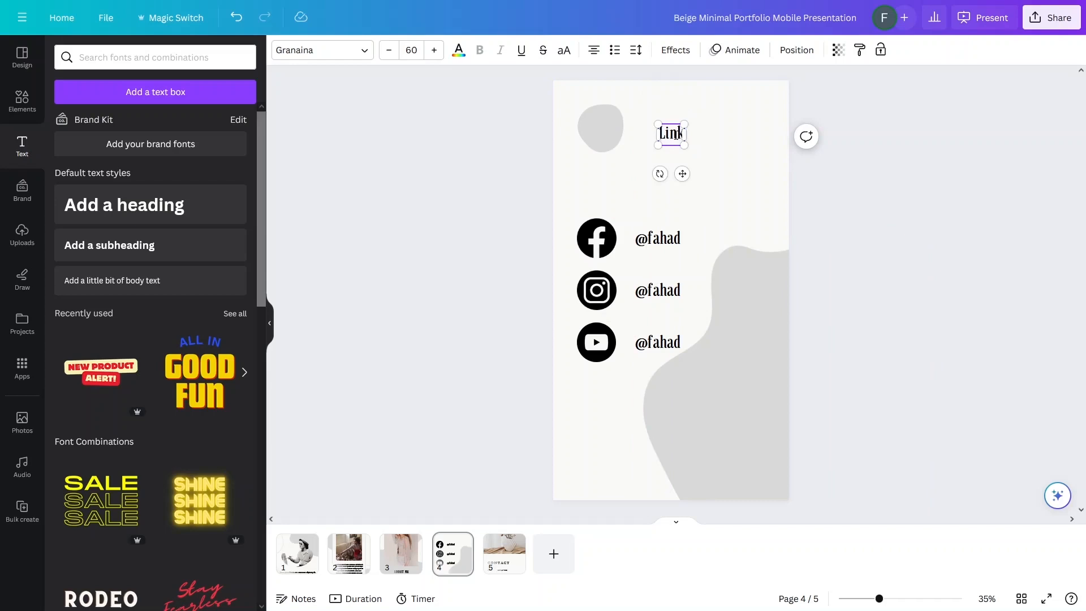
text( Tree)
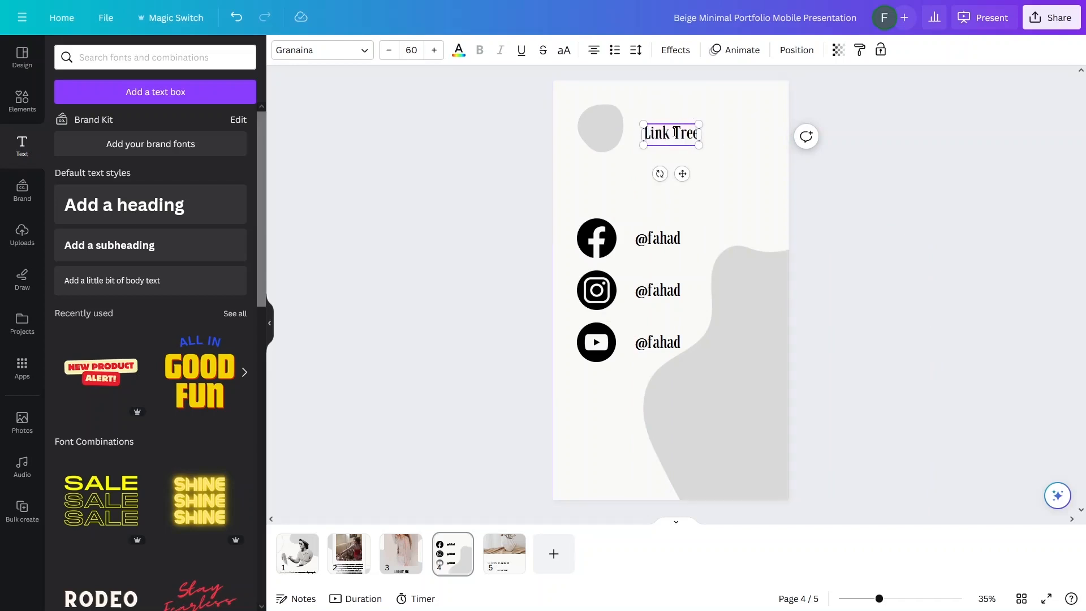
drag(698, 143, 759, 168)
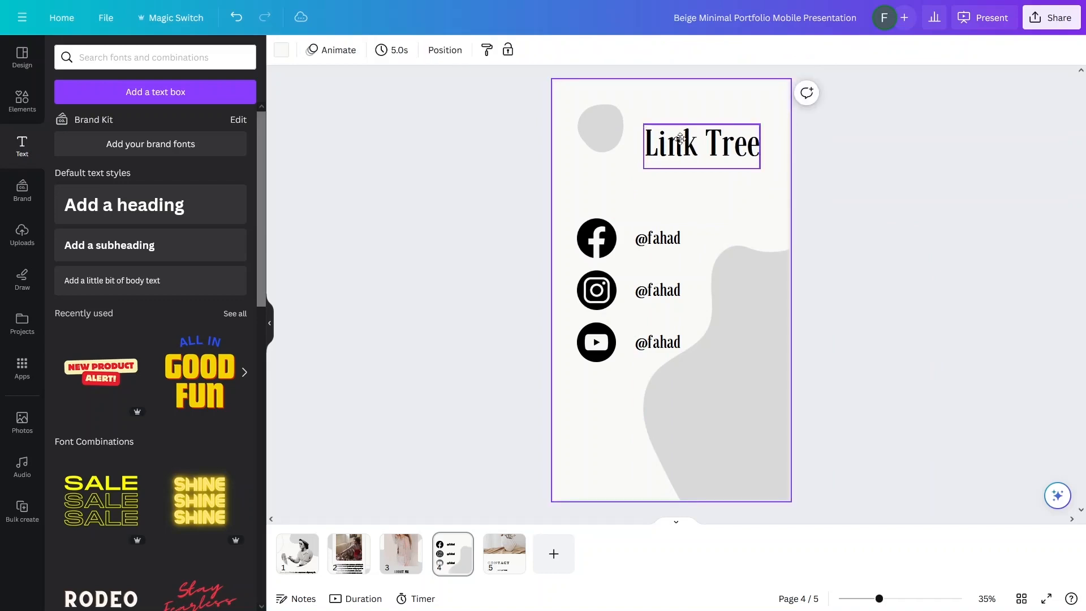
drag(717, 136, 687, 121)
click(417, 186)
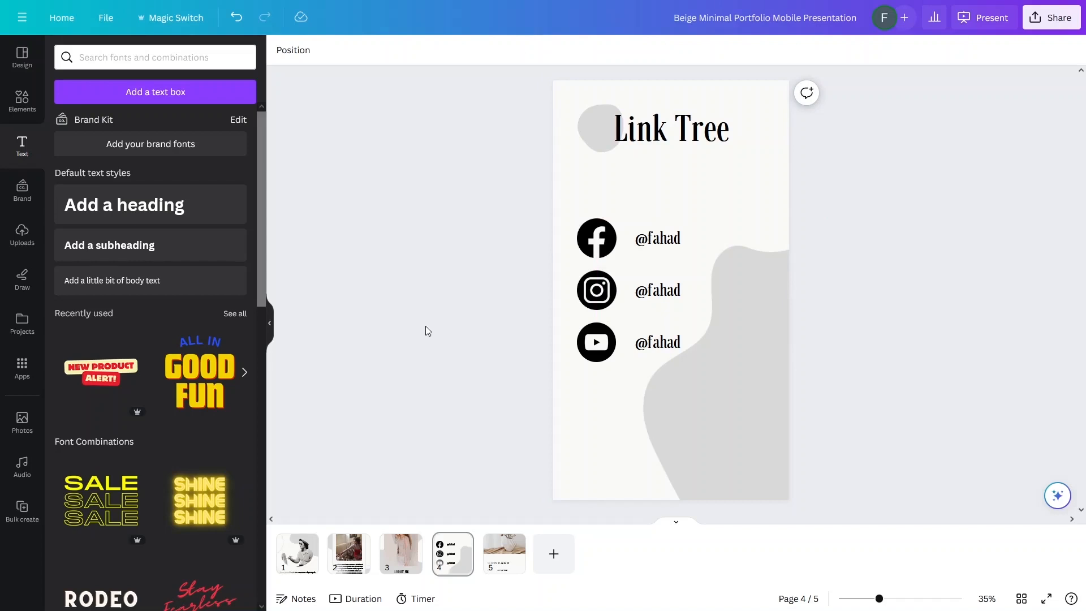
Step: Attach the pasted Instagram profile URL as a link on the Instagram row's handle
click(645, 292)
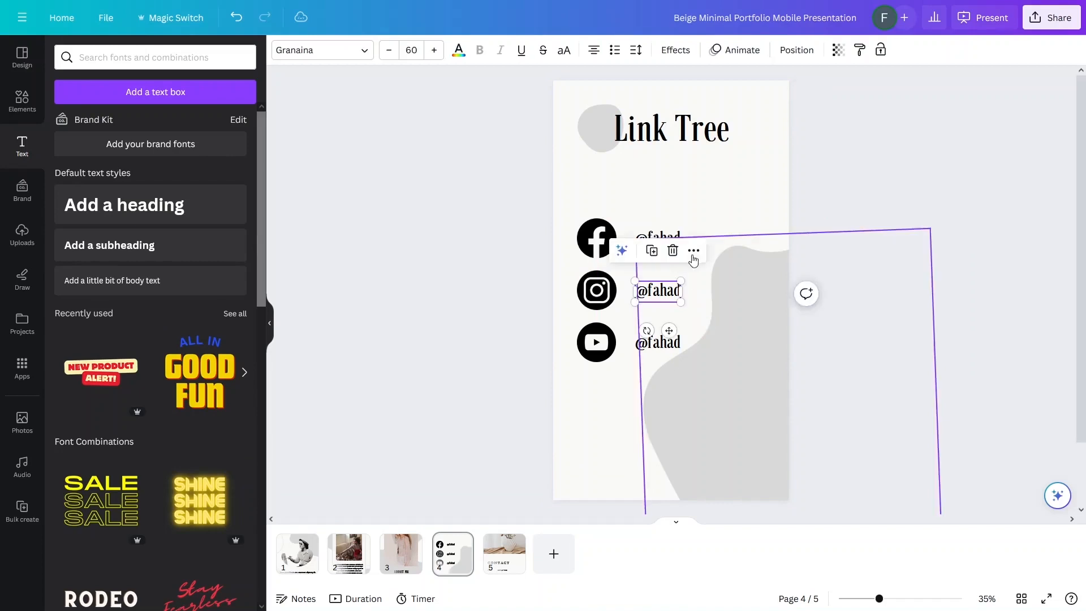
click(693, 252)
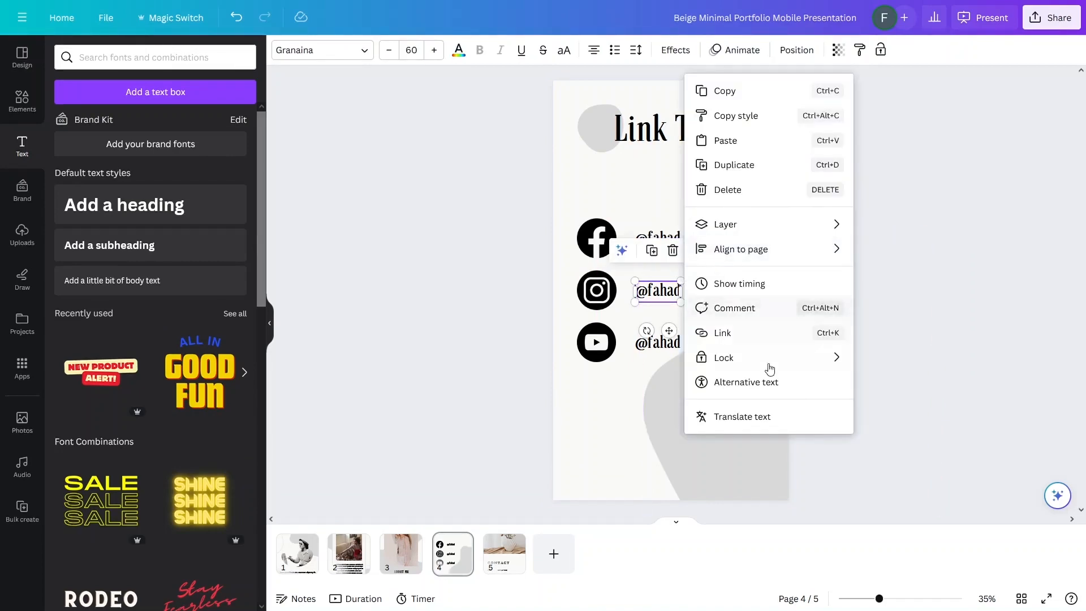
click(744, 343)
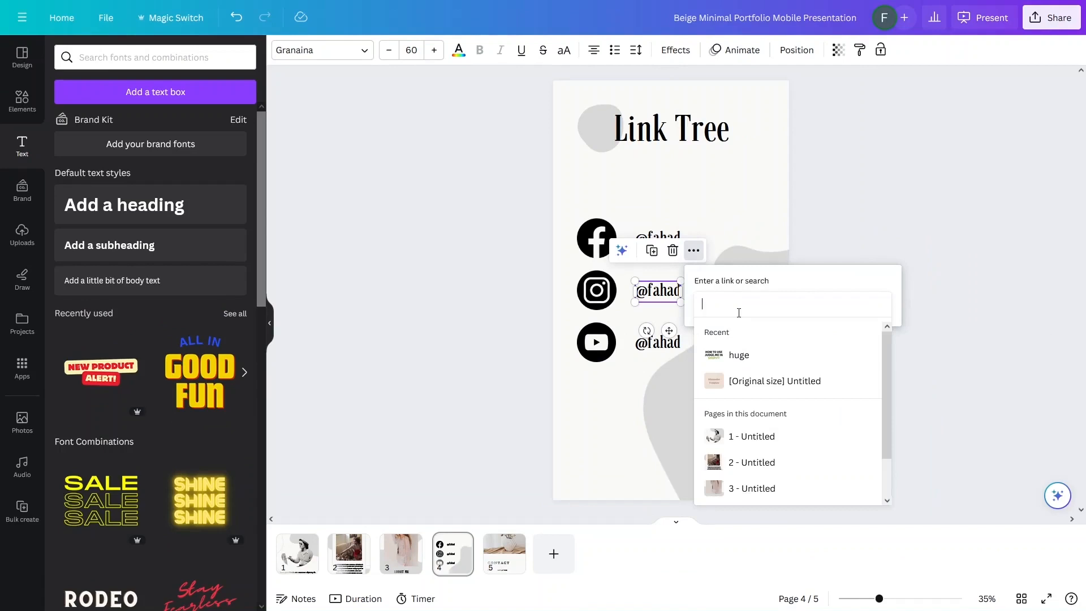
text(https://www.instagram.com/codewithfahad/)
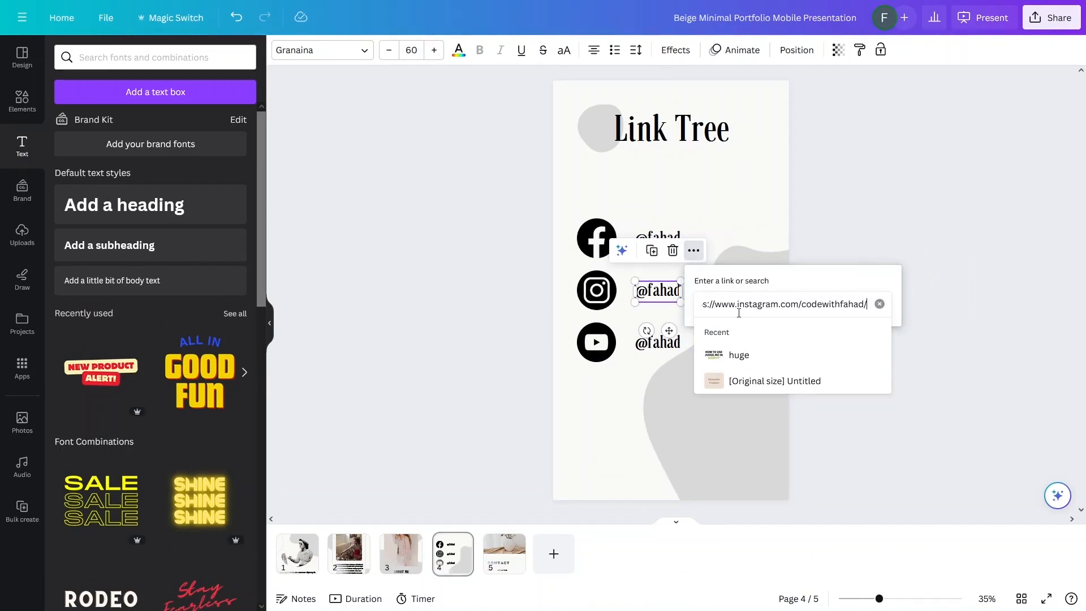
key(Return)
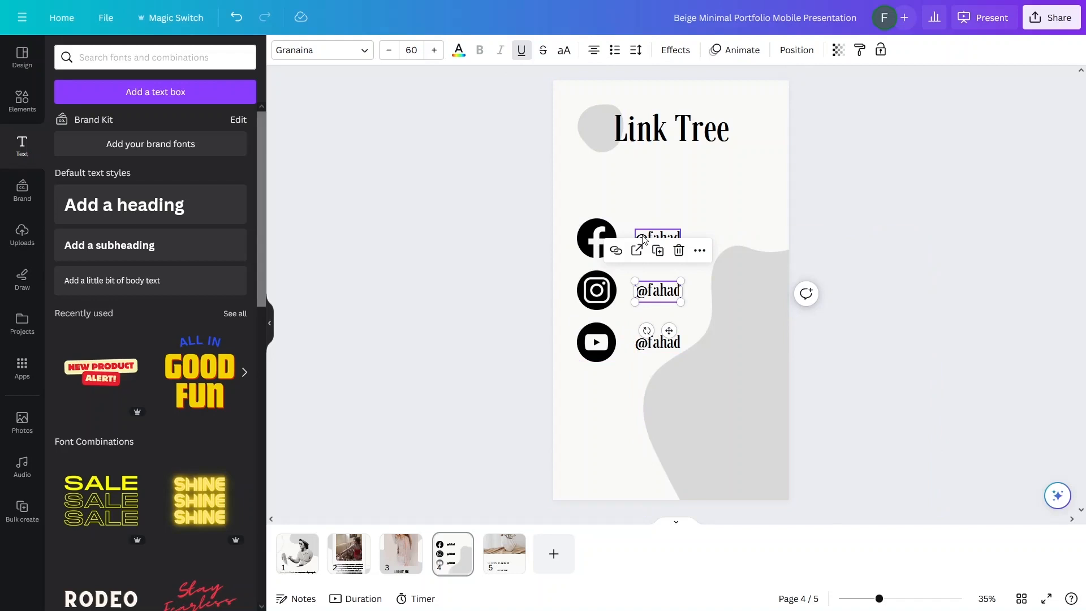
click(478, 240)
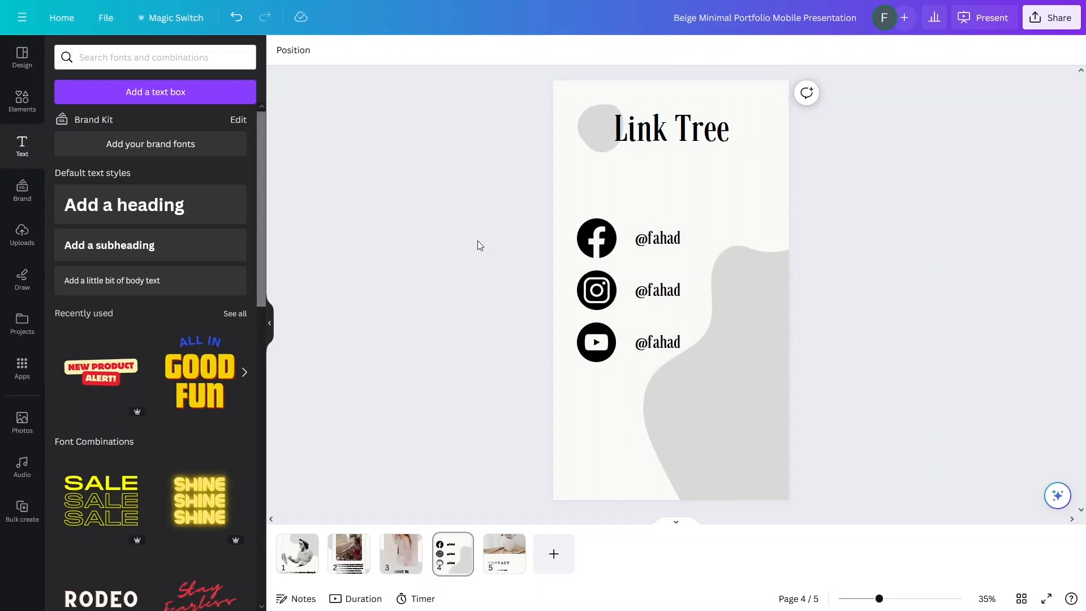
Step: Delete the page 5 Contact page so the Link Tree page is last
click(492, 564)
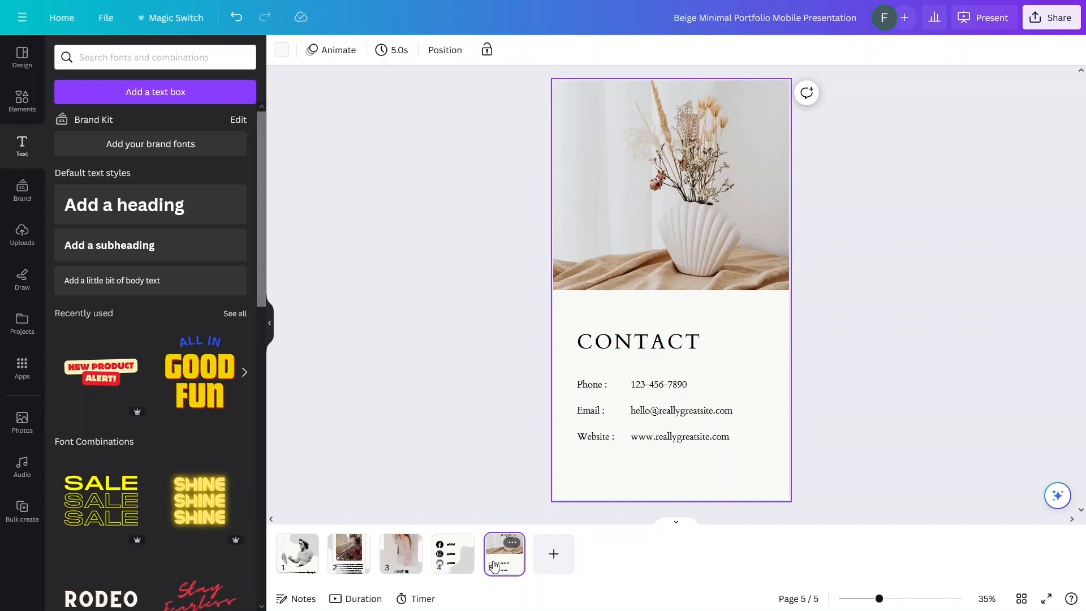
key(Delete)
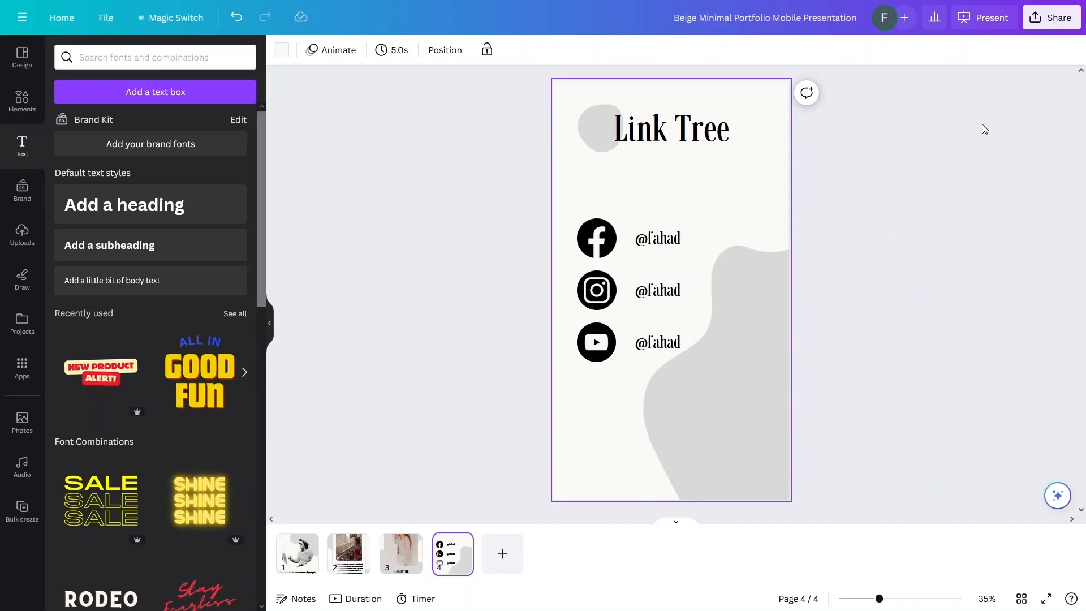
click(984, 129)
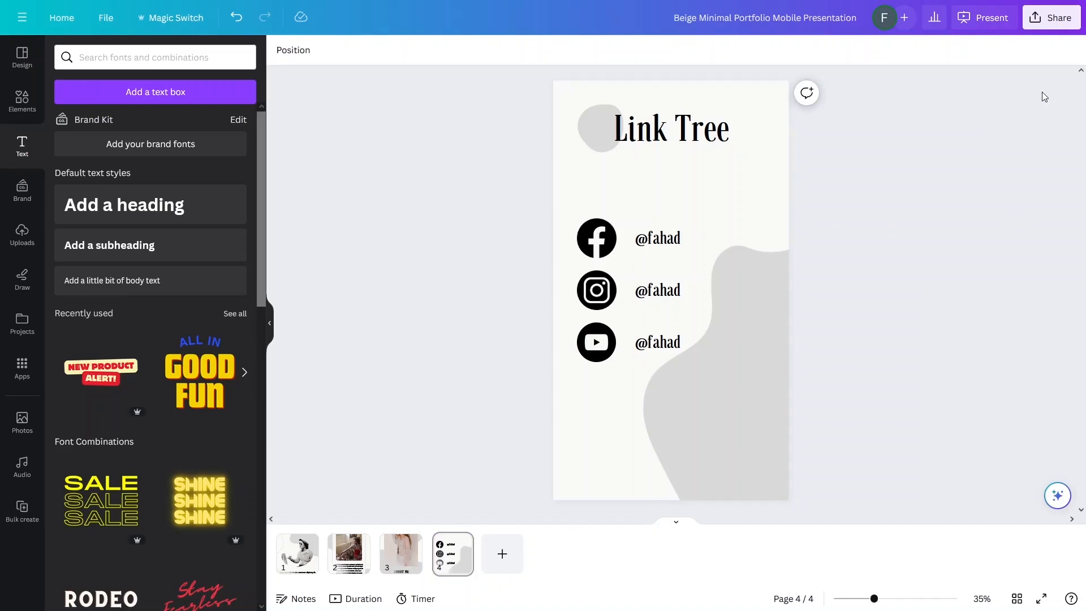
click(1051, 18)
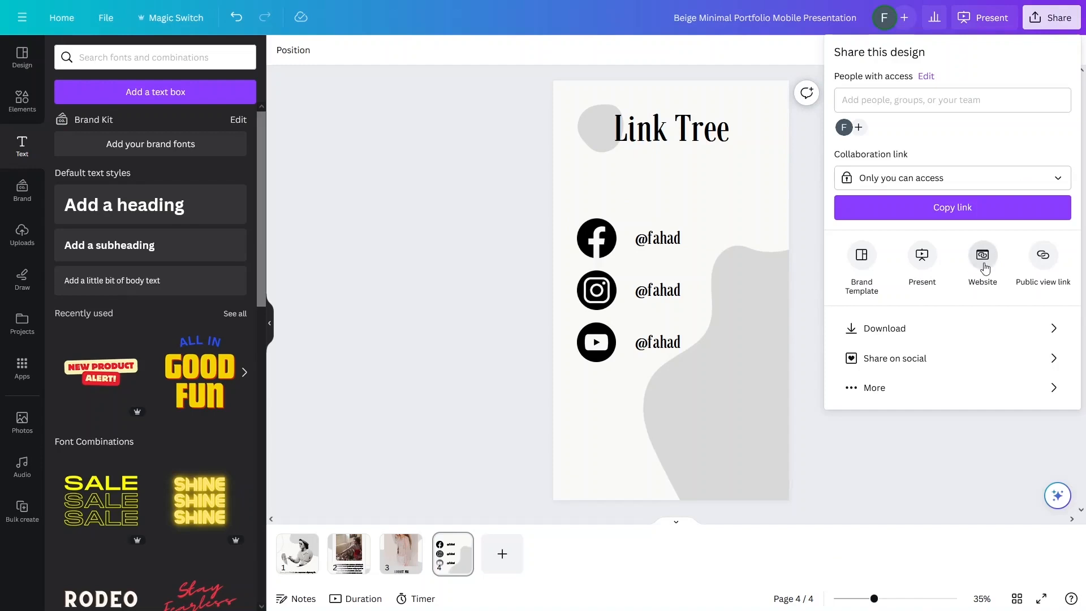
Step: Turn the portfolio design into a Canva website via the Website option
click(984, 266)
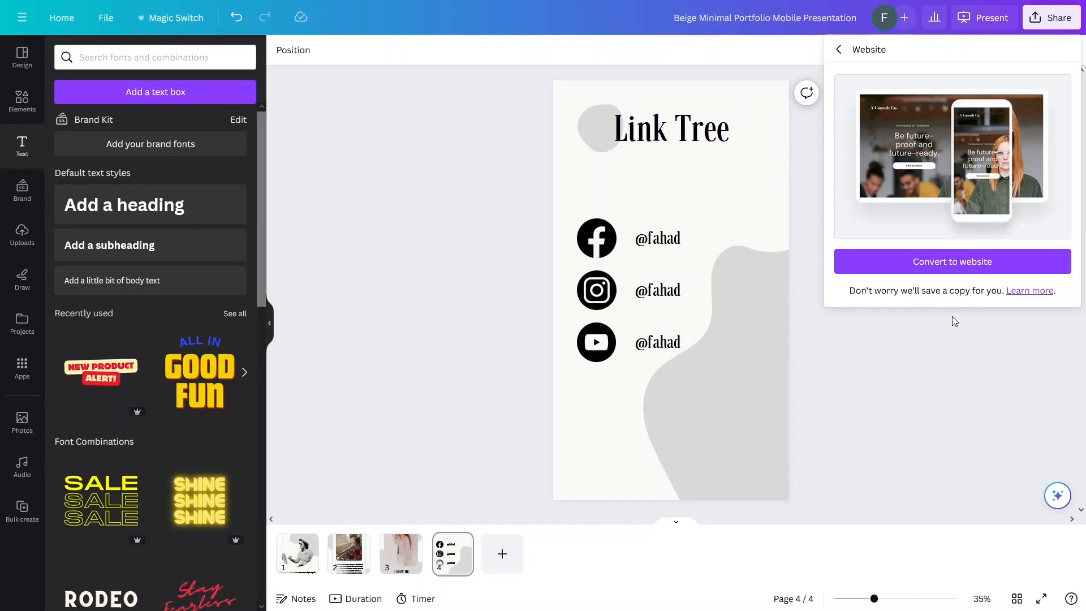
click(944, 270)
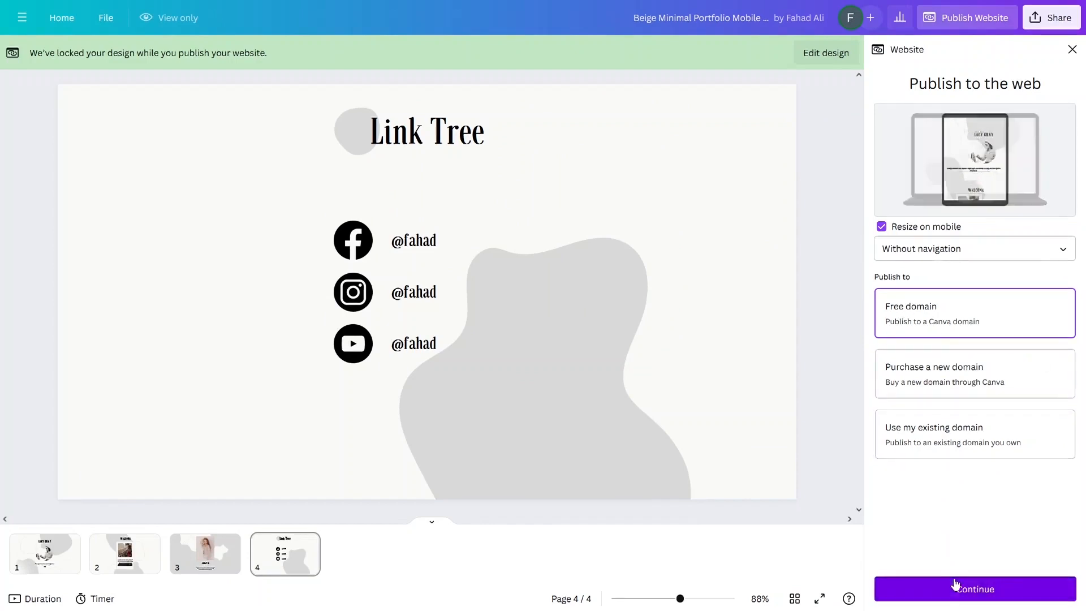
Step: On the free Canva domain, replace the page URL slug with 'linktree' and publish
click(974, 590)
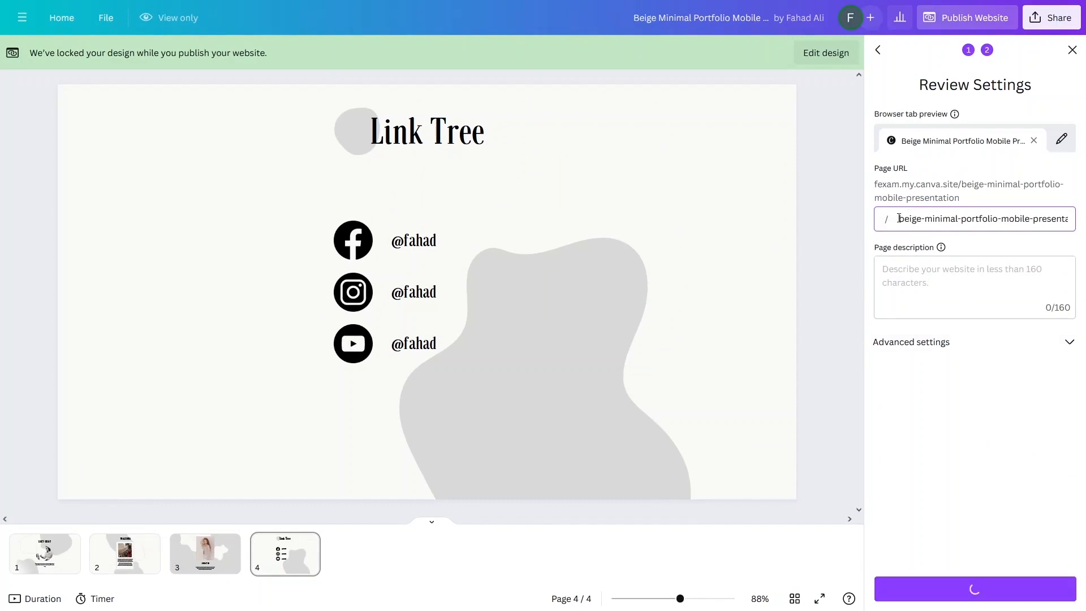
double_click(1001, 219)
key(Right)
key(End)
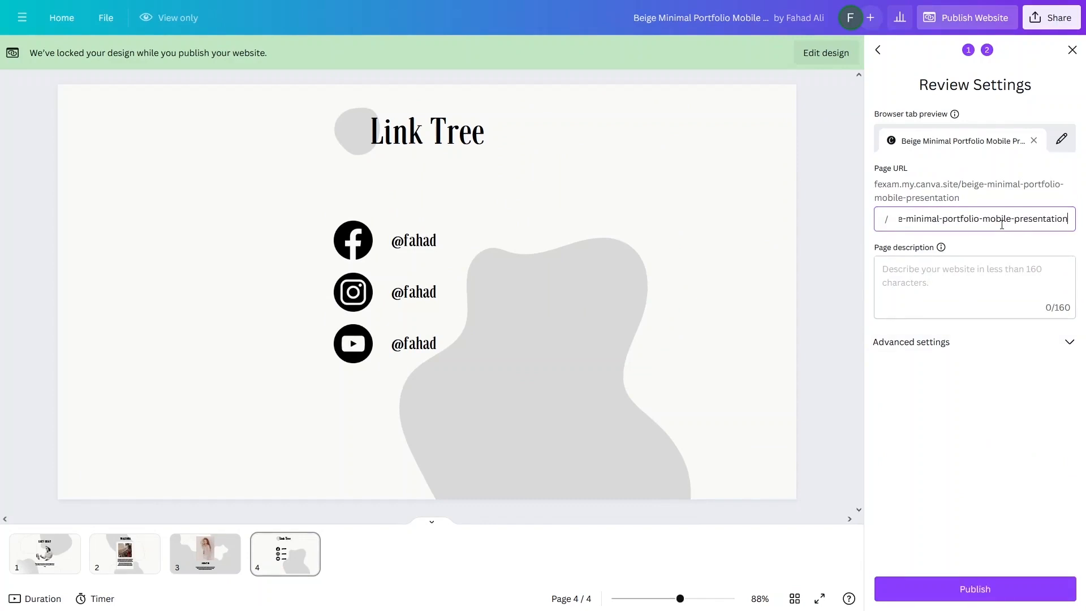
key(ctrl+shift+Left)
key(ctrl+shift+Left)
key(BackSpace)
key(BackSpace)
key(BackSpace)
key(BackSpace)
key(BackSpace)
key(BackSpace)
key(BackSpace)
key(BackSpace)
key(BackSpace)
key(BackSpace)
key(BackSpace)
key(BackSpace)
key(BackSpace)
key(BackSpace)
key(BackSpace)
key(BackSpace)
key(BackSpace)
key(BackSpace)
key(BackSpace)
key(BackSpace)
key(BackSpace)
key(BackSpace)
key(BackSpace)
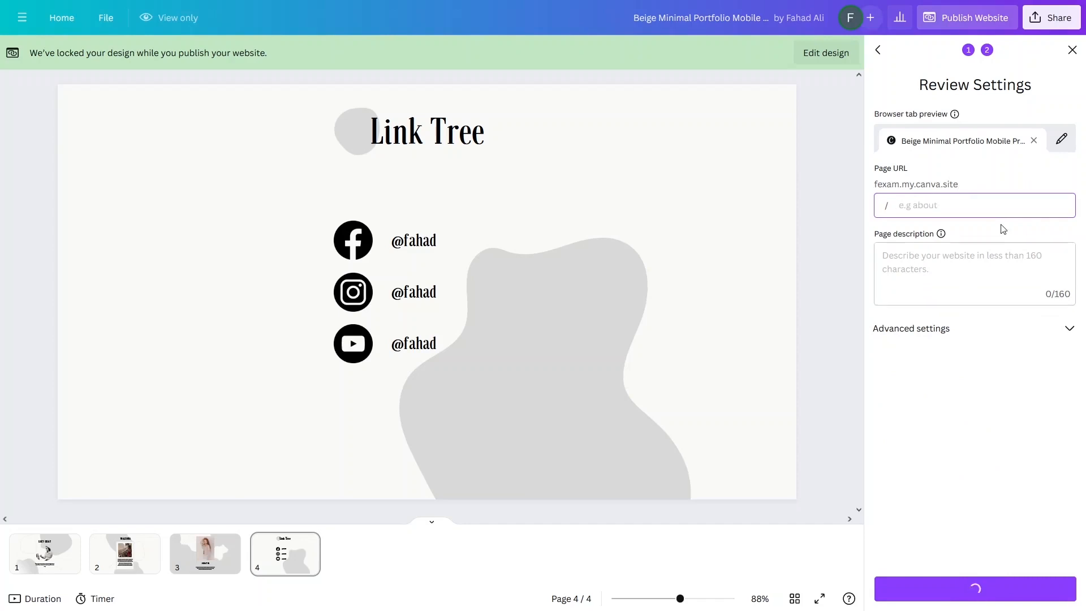
text(linktree)
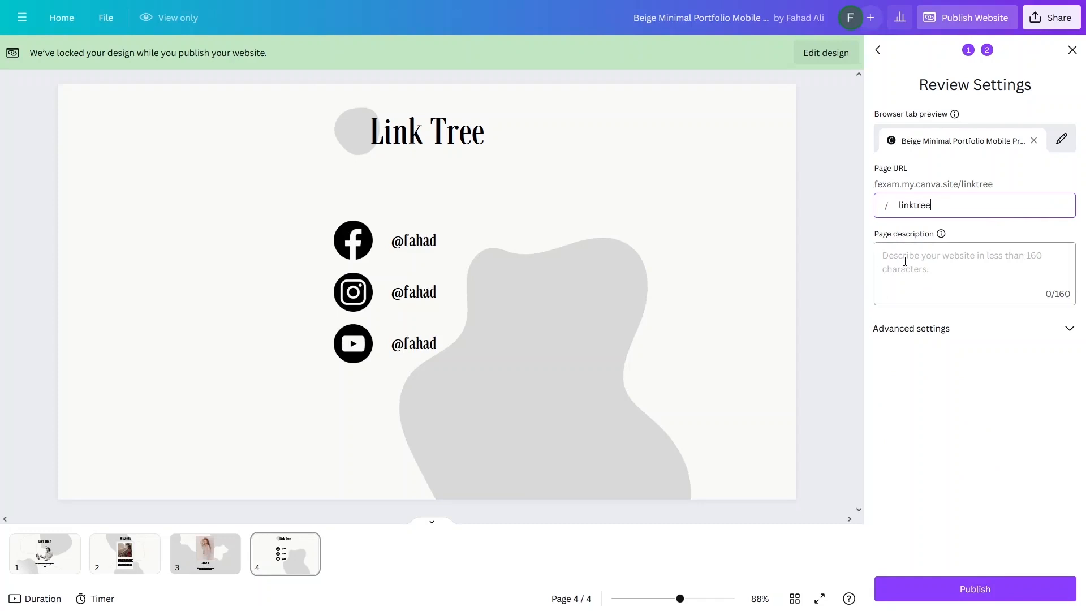
click(1063, 330)
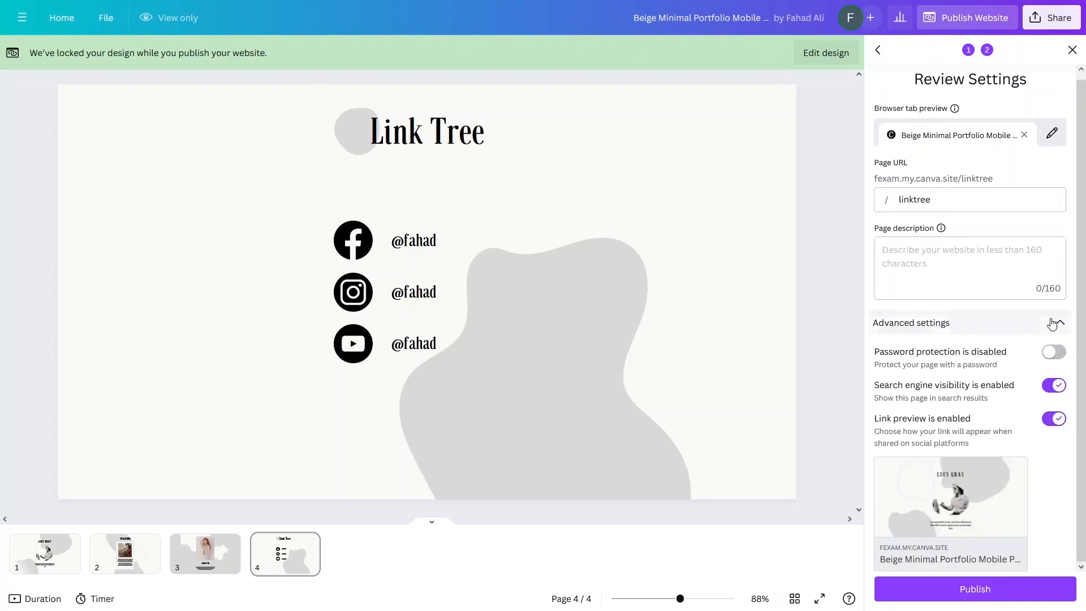
click(1061, 329)
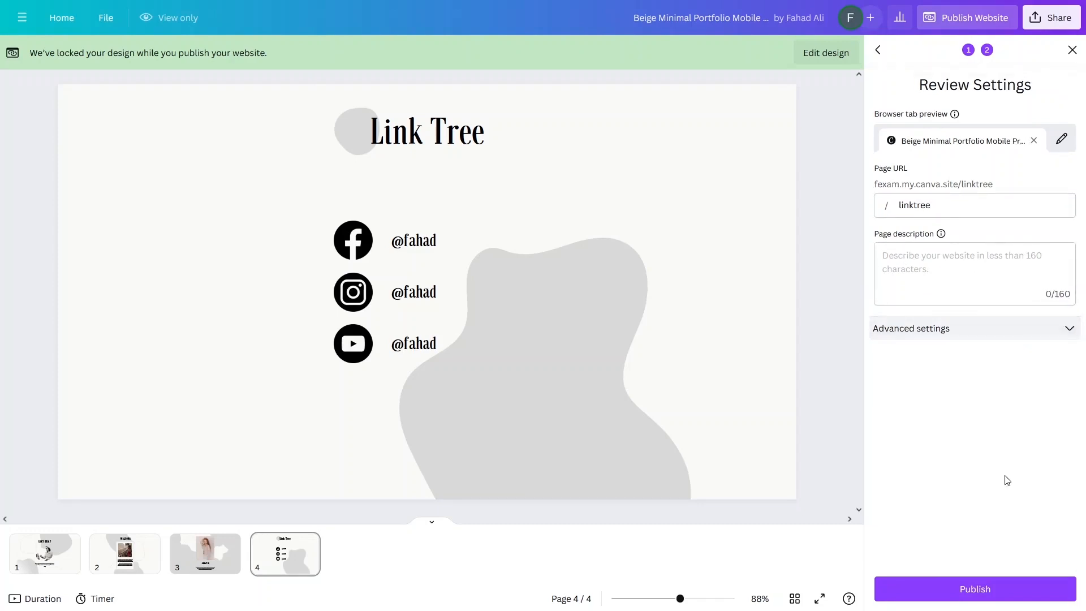
click(994, 590)
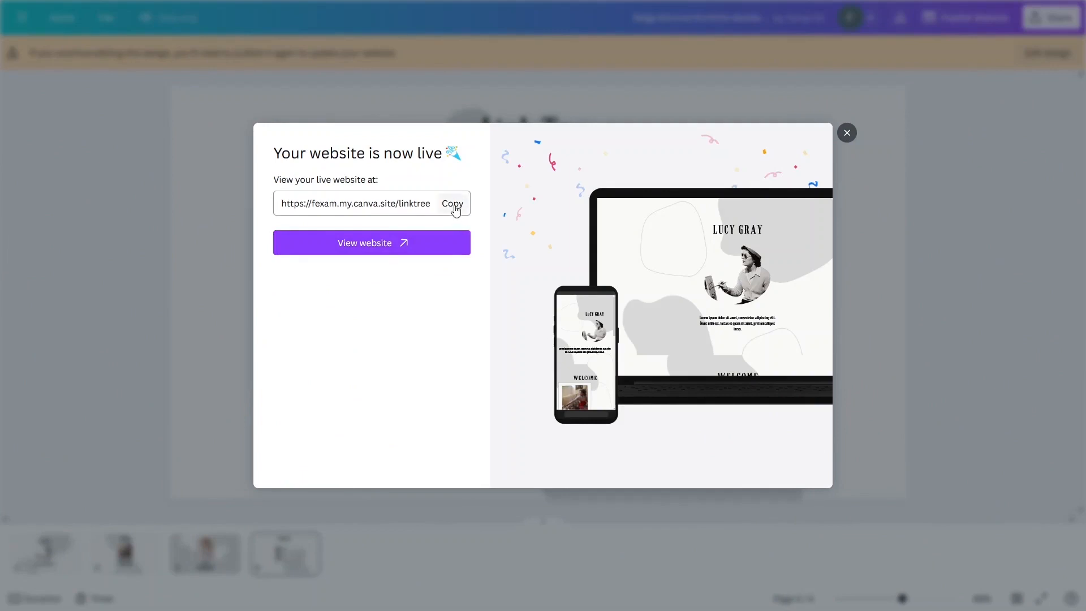
click(371, 249)
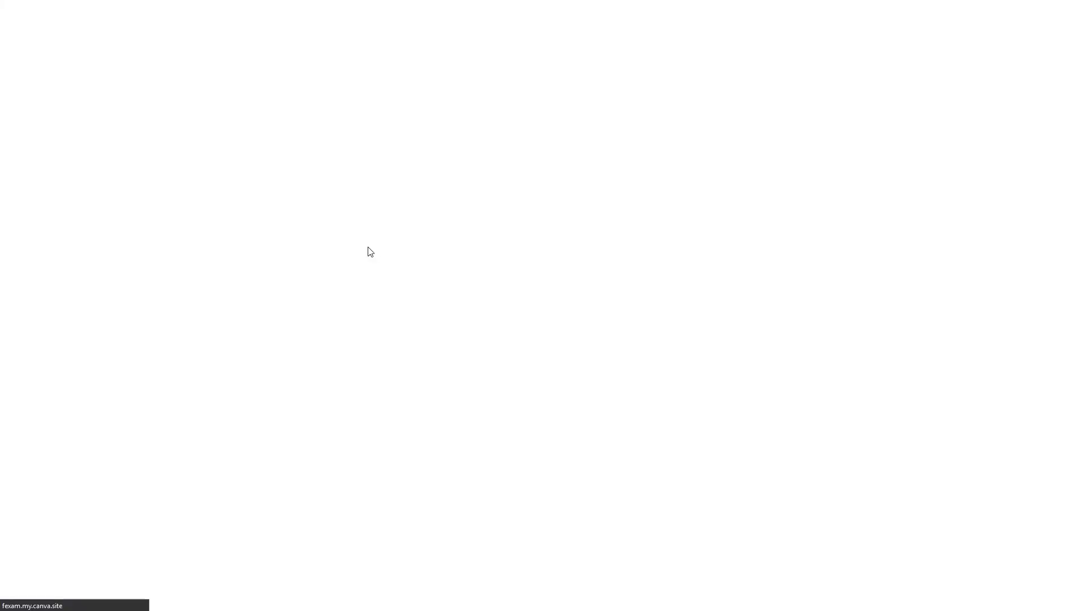